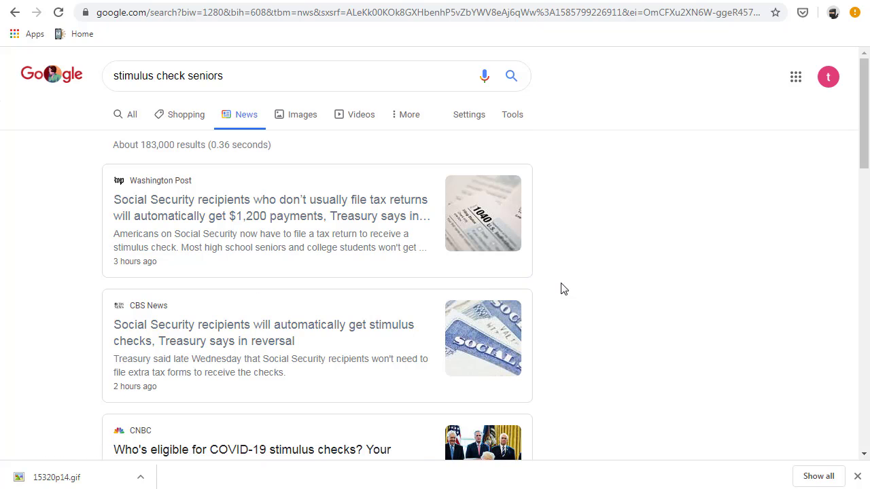
- Dismiss the Windows color scheme warning
scroll(544, 287, down, 3)
scroll(501, 284, up, 3)
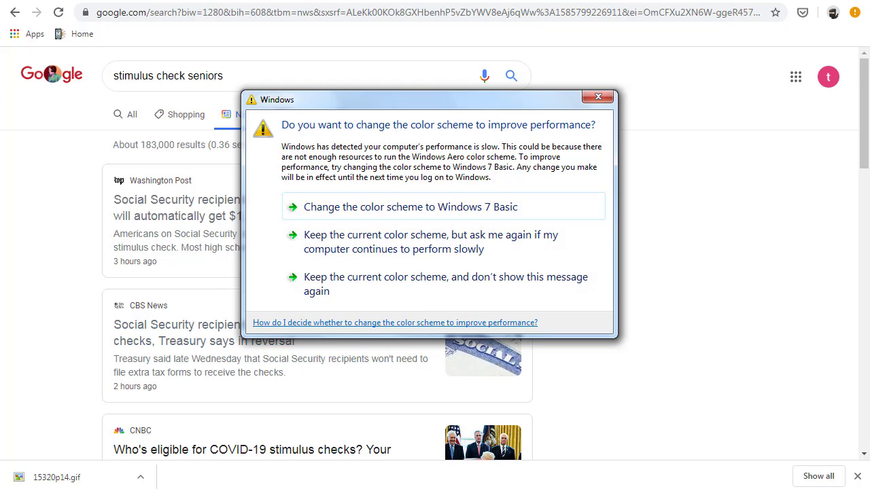
click(435, 488)
click(705, 430)
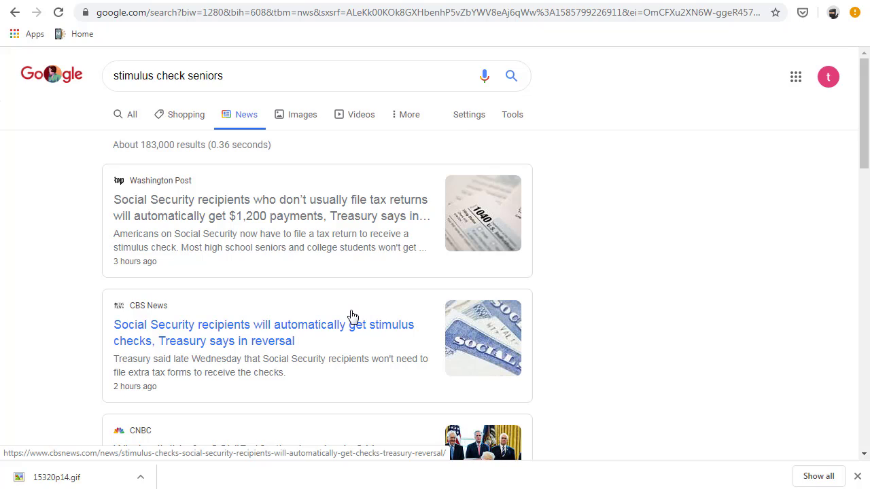
scroll(353, 317, down, 1)
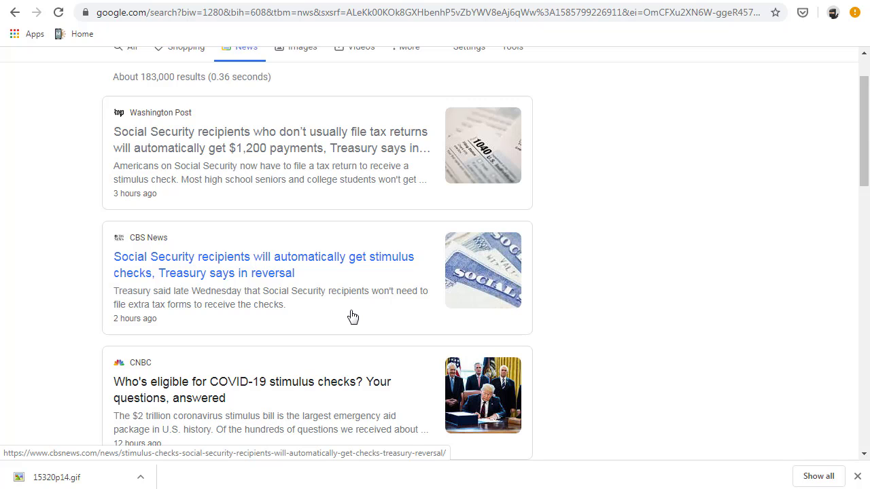
scroll(352, 317, down, 2)
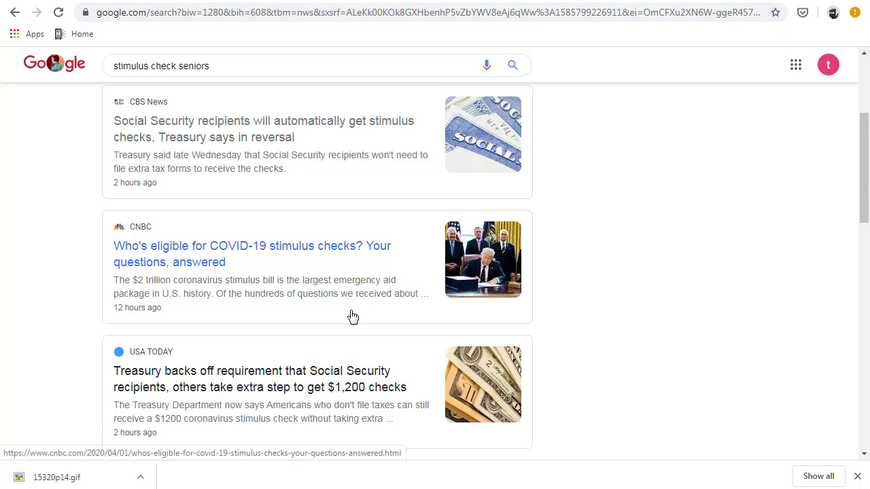
scroll(353, 317, up, 3)
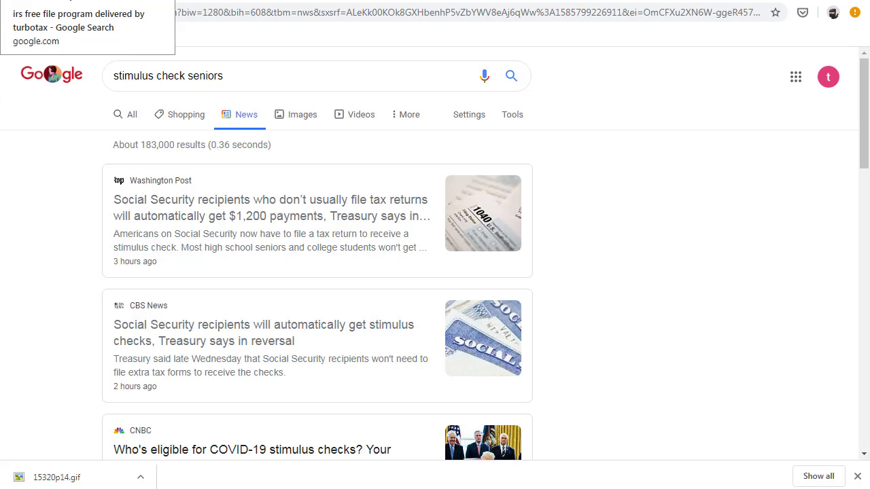
- Rerun the 'irs free file program' search and open the freefile.intuit.com result
click(68, 1)
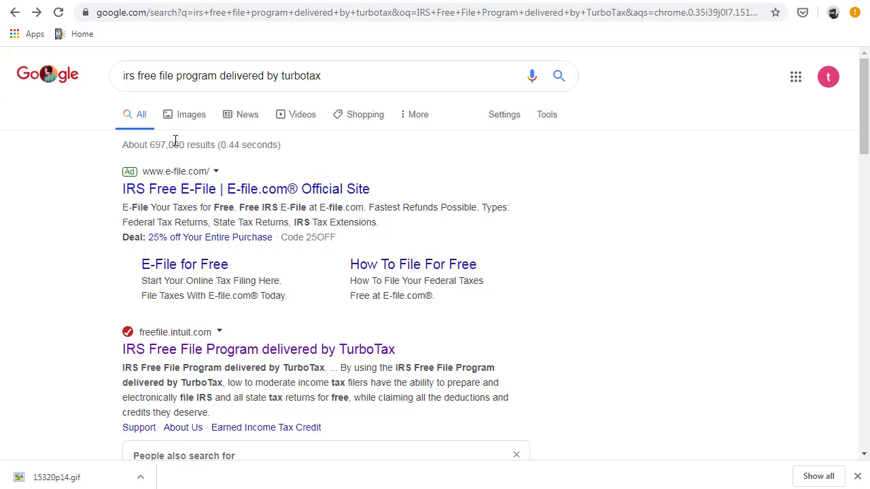
click(345, 80)
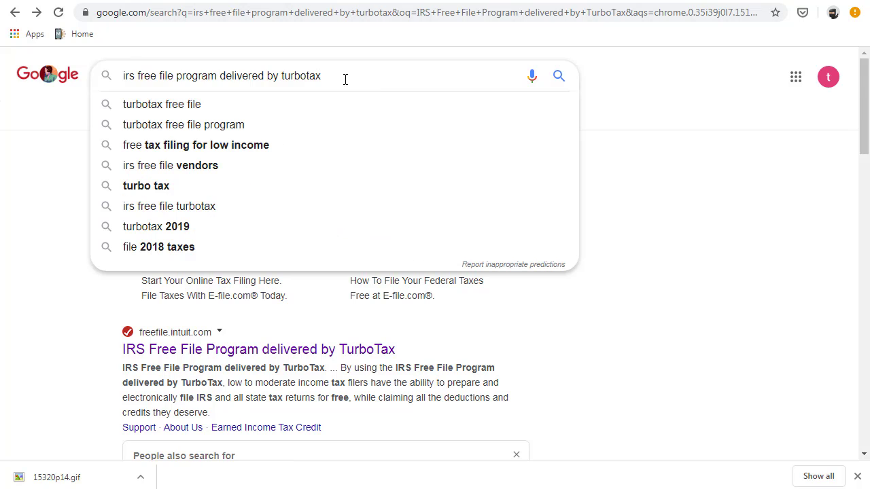
key(Return)
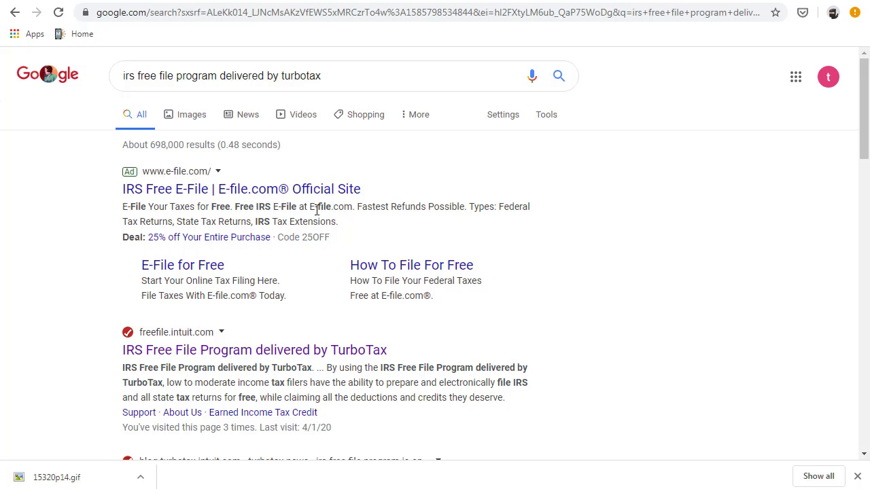
right_click(302, 301)
click(555, 293)
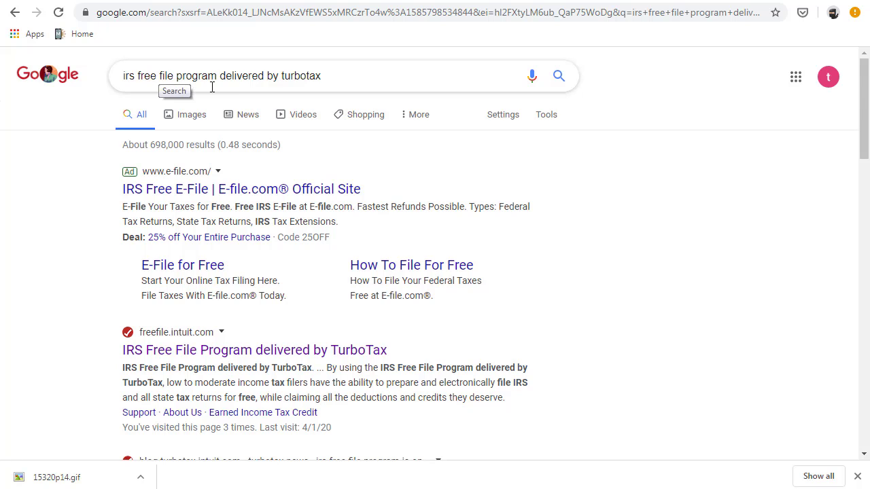
click(340, 77)
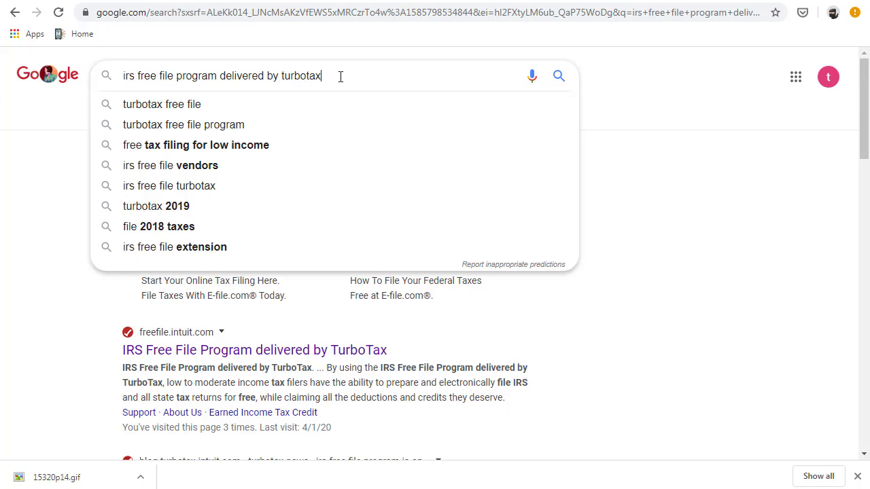
click(715, 196)
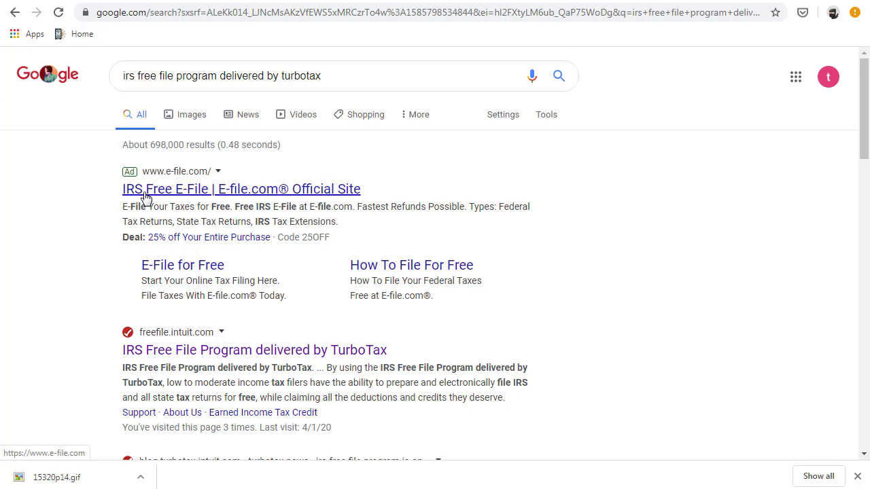
scroll(210, 244, down, 2)
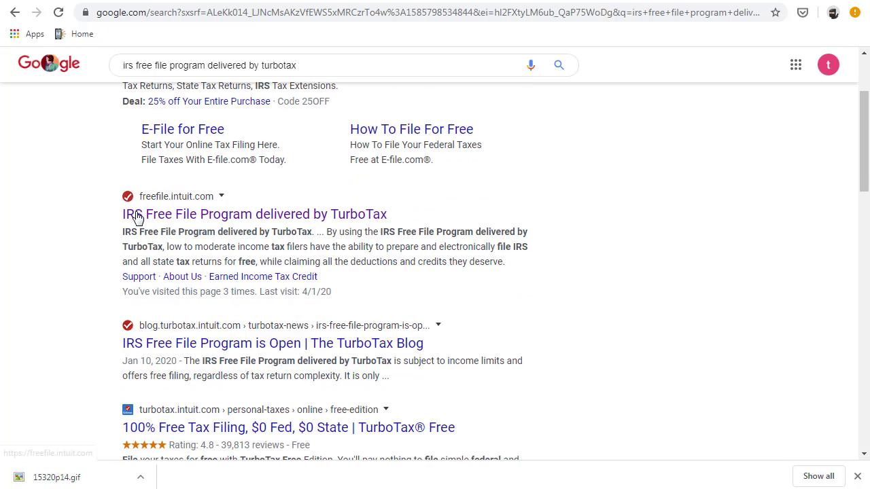
click(198, 216)
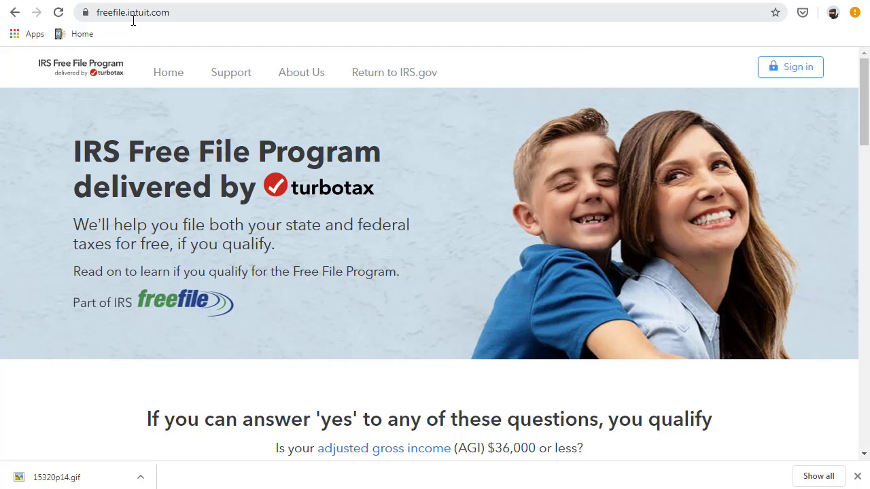
- Go back to the search results and reopen the freefile.intuit.com Free File site
scroll(329, 176, down, 1)
scroll(329, 176, up, 1)
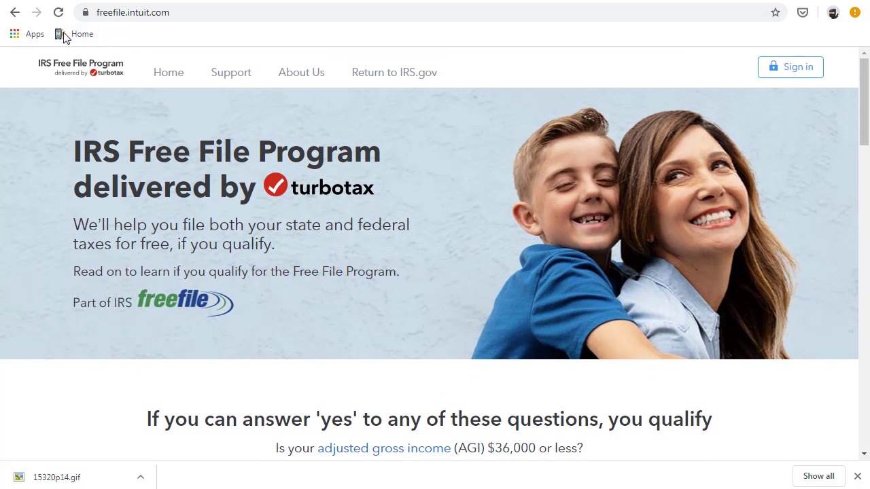
click(15, 12)
scroll(199, 134, up, 2)
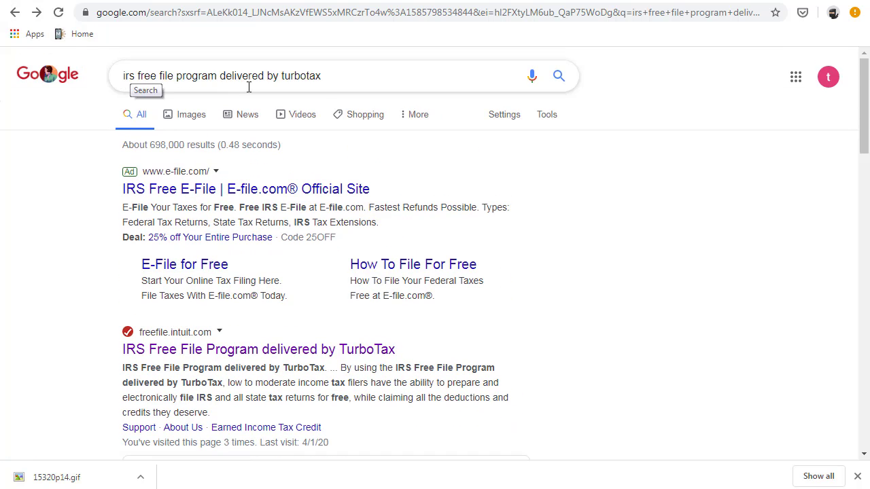
scroll(296, 117, down, 3)
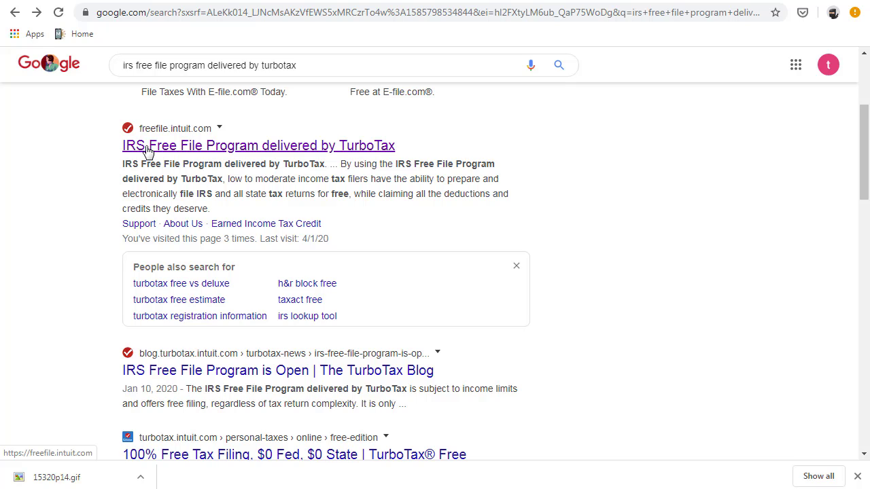
click(159, 151)
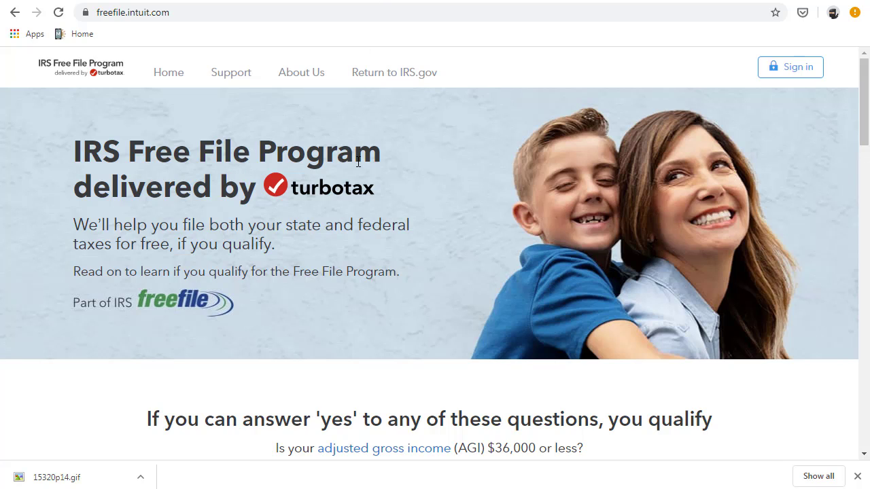
- Load gmail.com in a new browser tab
click(349, 0)
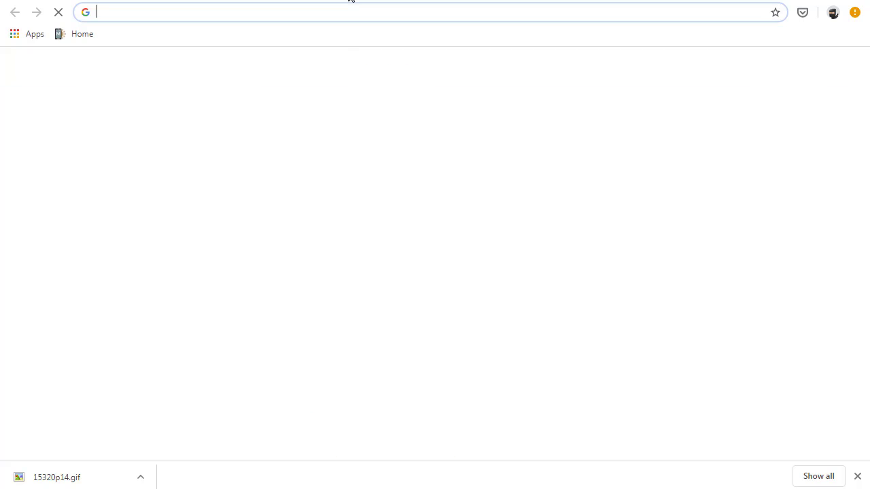
text(gmail.com)
key(Return)
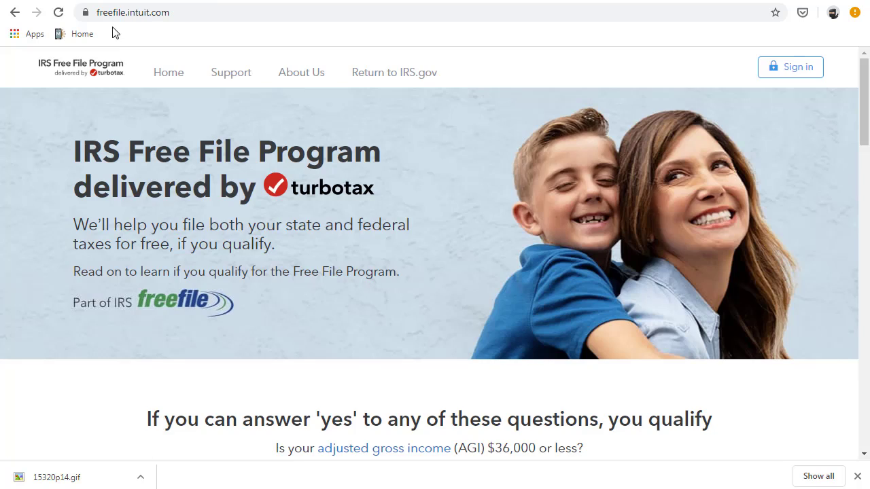
scroll(312, 171, down, 3)
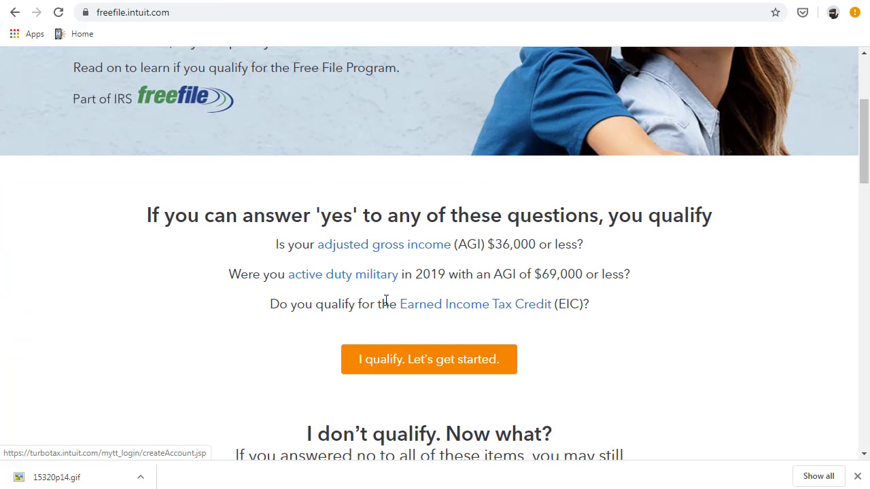
scroll(203, 216, down, 1)
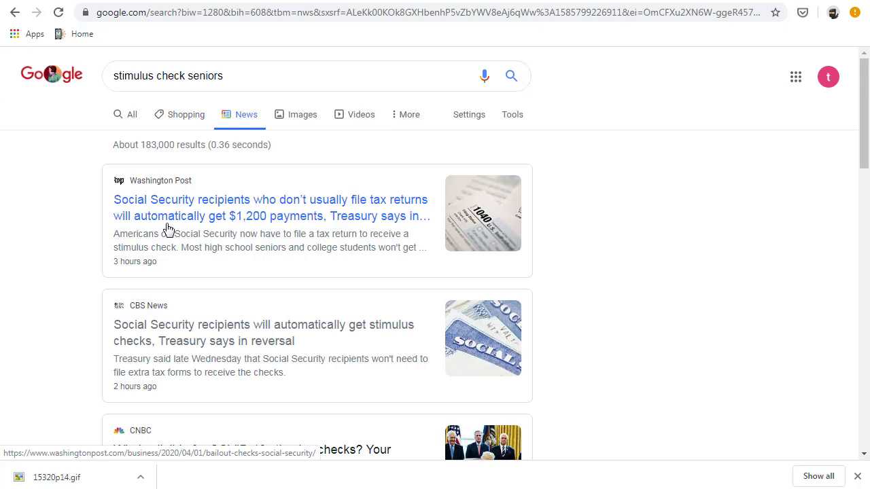
- Scroll the stimulus news results, then return to the Free File qualifying questions
scroll(109, 213, down, 1)
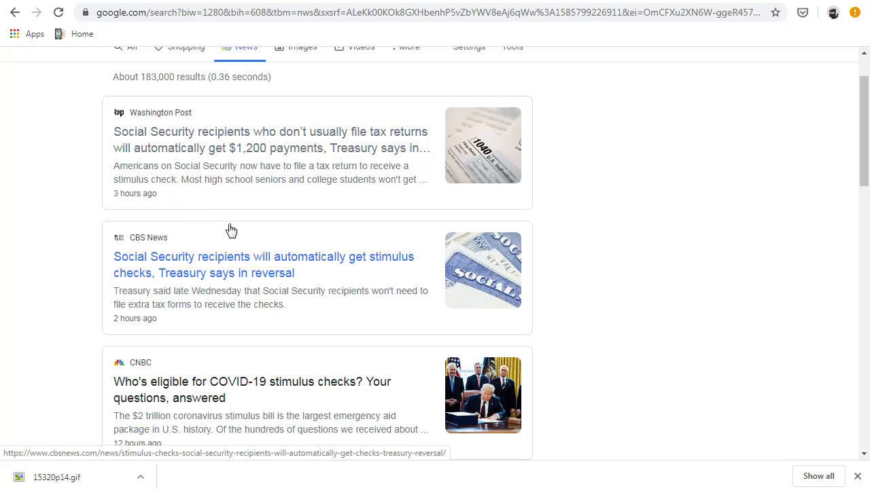
scroll(235, 238, down, 1)
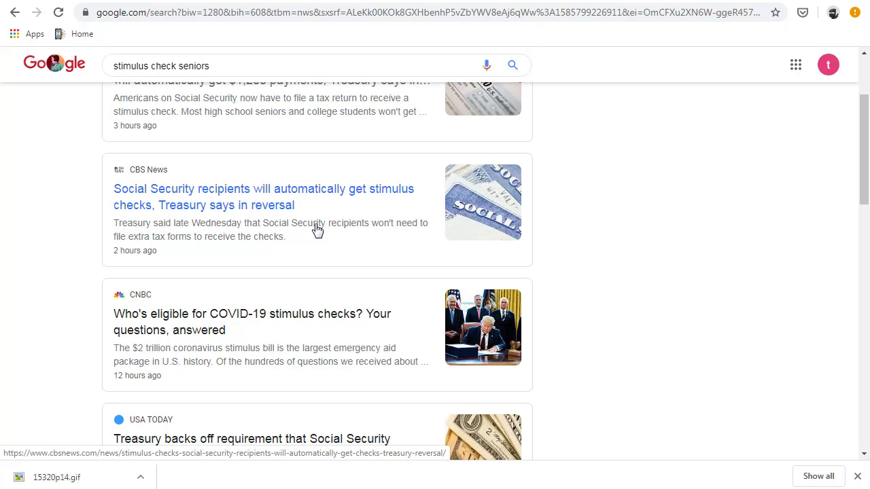
scroll(317, 227, up, 2)
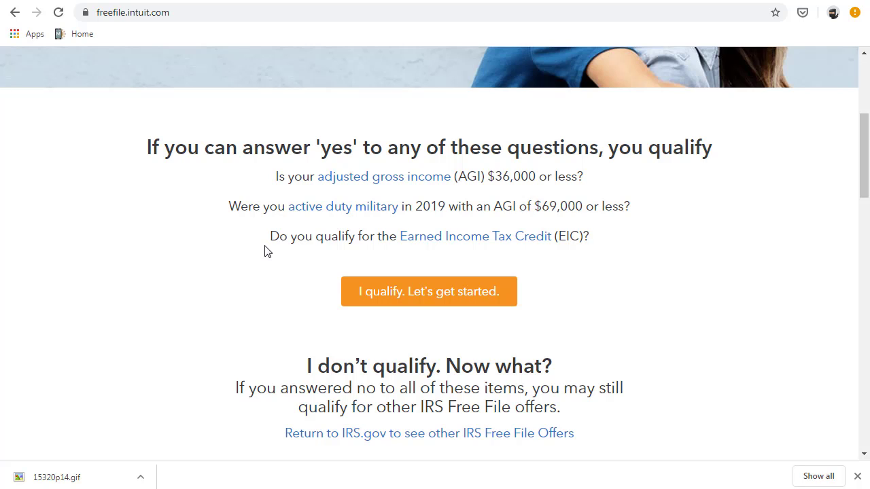
- Choose 'I qualify. Let's get started.' to reach the Create your account page
right_click(356, 309)
click(243, 287)
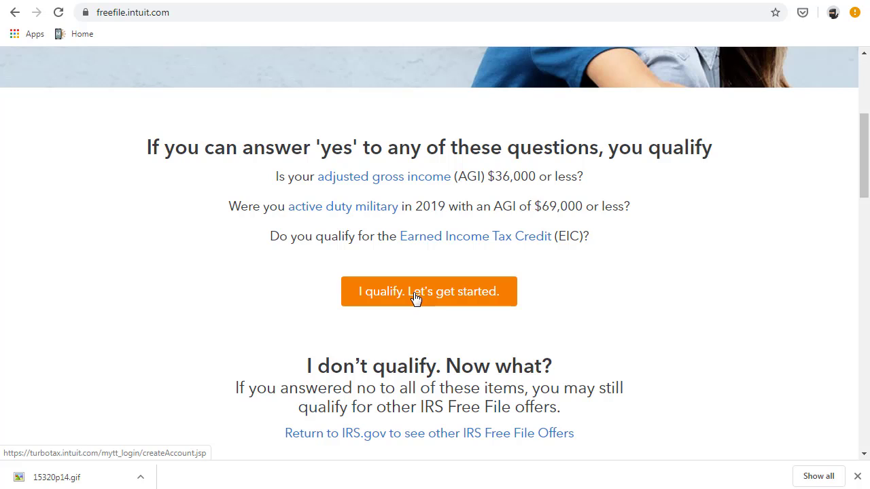
click(414, 297)
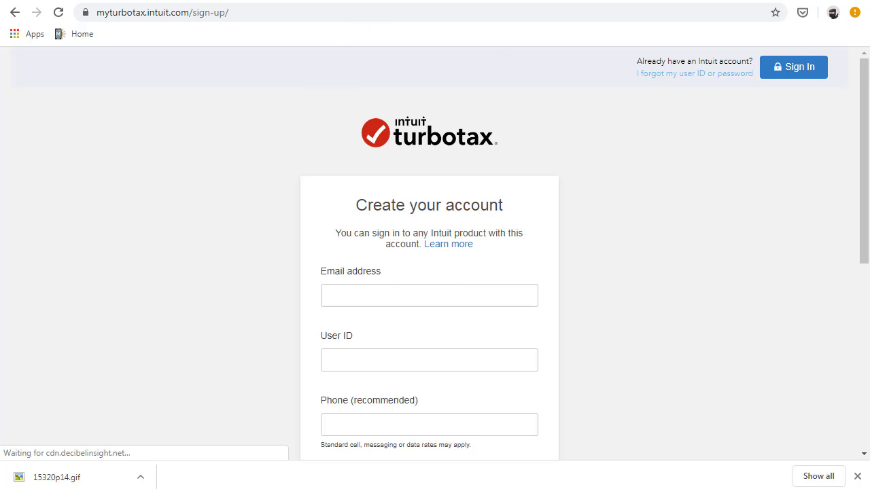
- Switch to the Gmail inbox tab
click(401, 2)
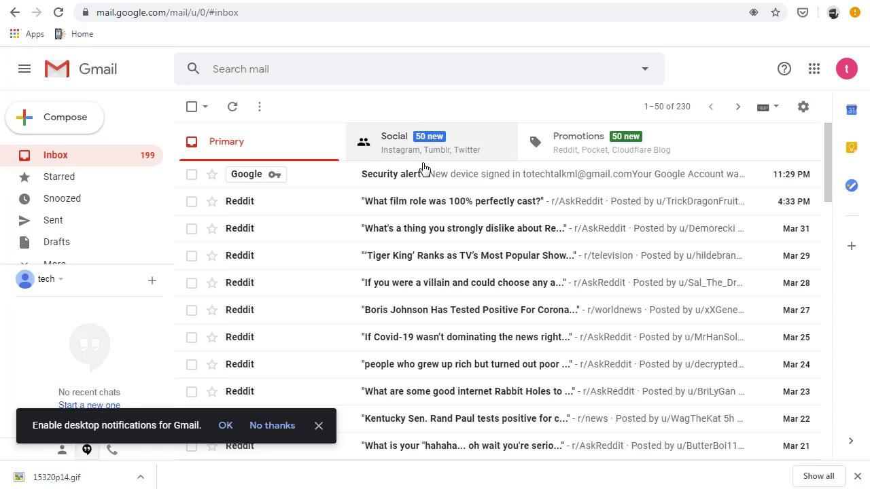
click(523, 488)
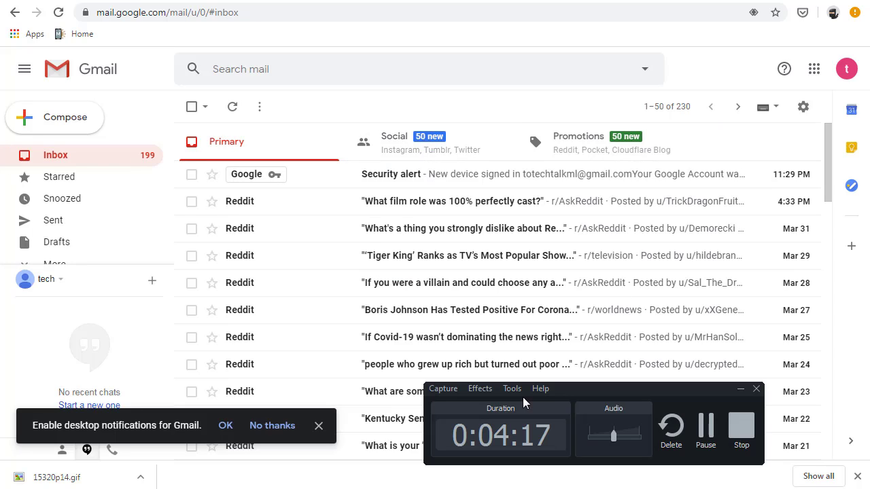
click(705, 426)
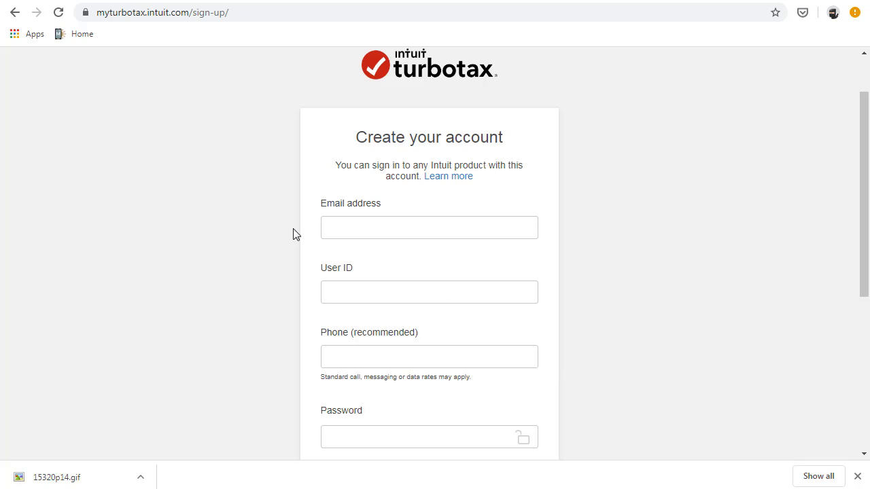
- Paste the e-mail address into Email and Confirm email, and a trimmed version as User ID
click(369, 227)
right_click(368, 227)
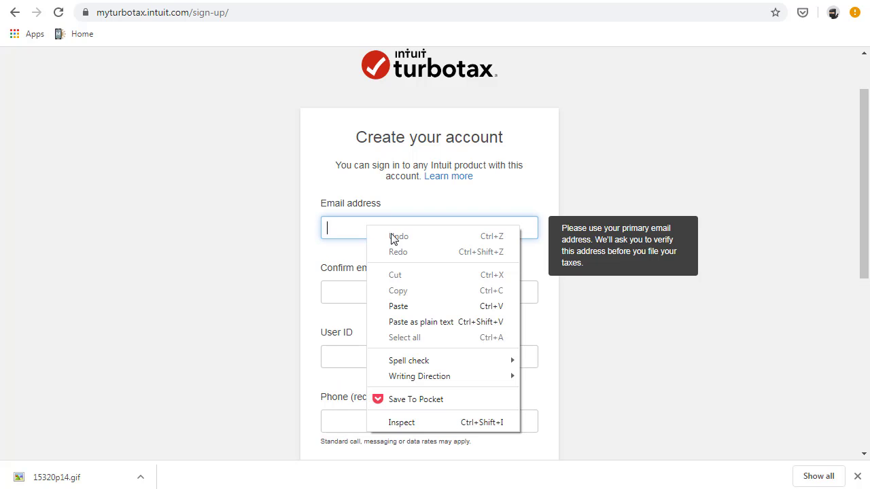
click(409, 306)
click(340, 289)
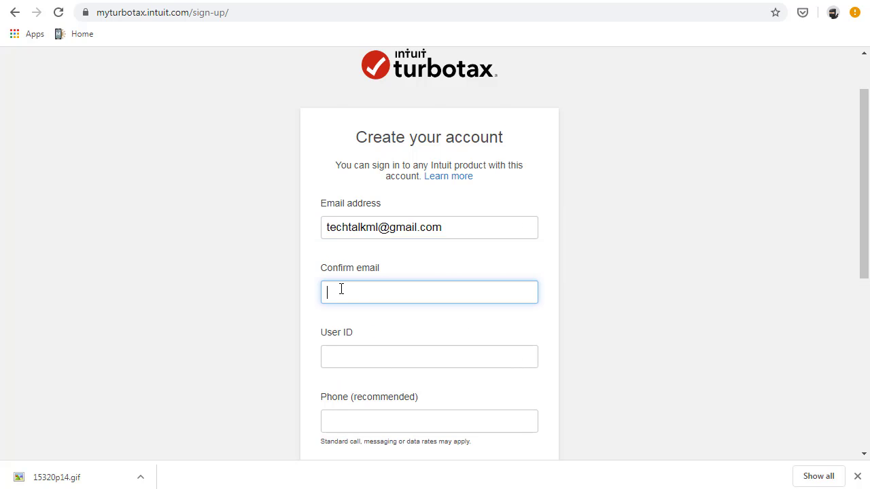
right_click(341, 289)
click(375, 165)
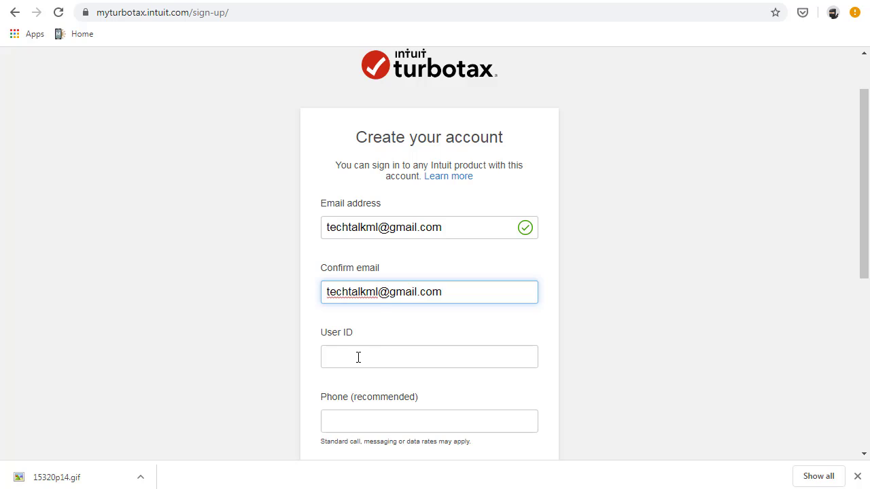
click(359, 357)
right_click(359, 357)
click(383, 232)
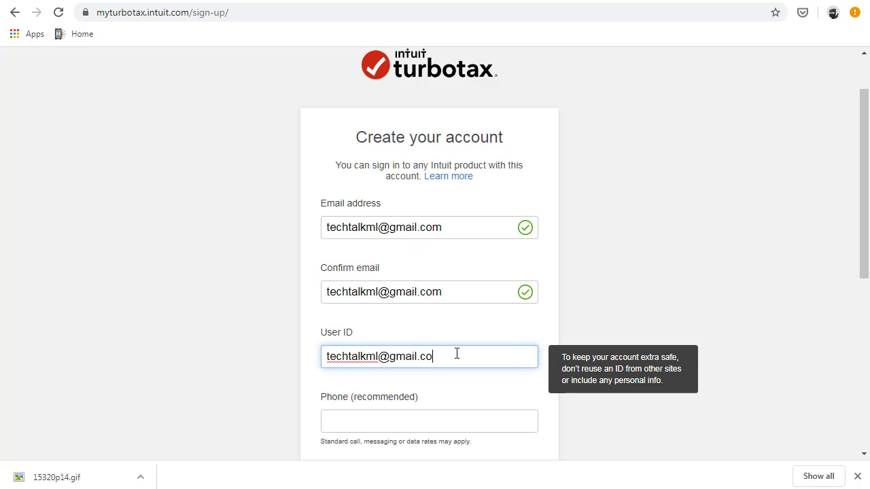
key(BackSpace)
key(BackSpace)
key(BackSpace)
key(BackSpace)
key(BackSpace)
key(BackSpace)
key(BackSpace)
key(BackSpace)
key(BackSpace)
- Enter and confirm the account password, then create the account
scroll(462, 348, down, 1)
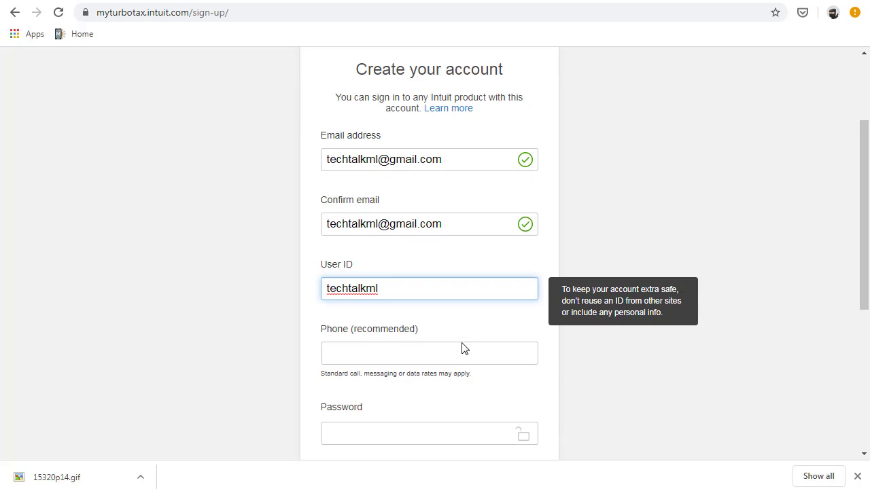
scroll(434, 351, down, 2)
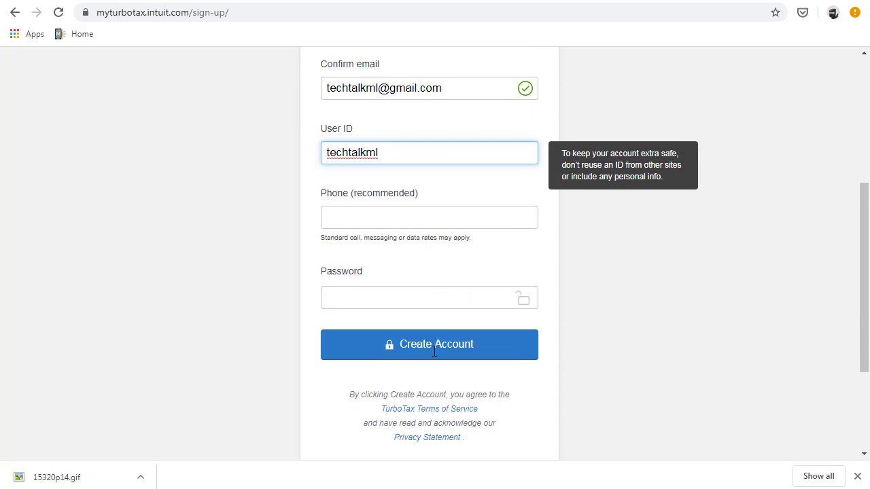
click(385, 298)
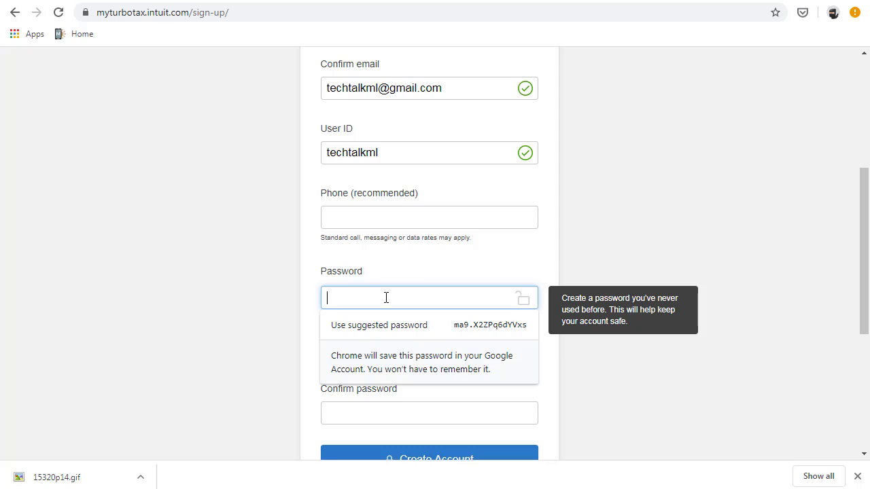
text(•••••••)
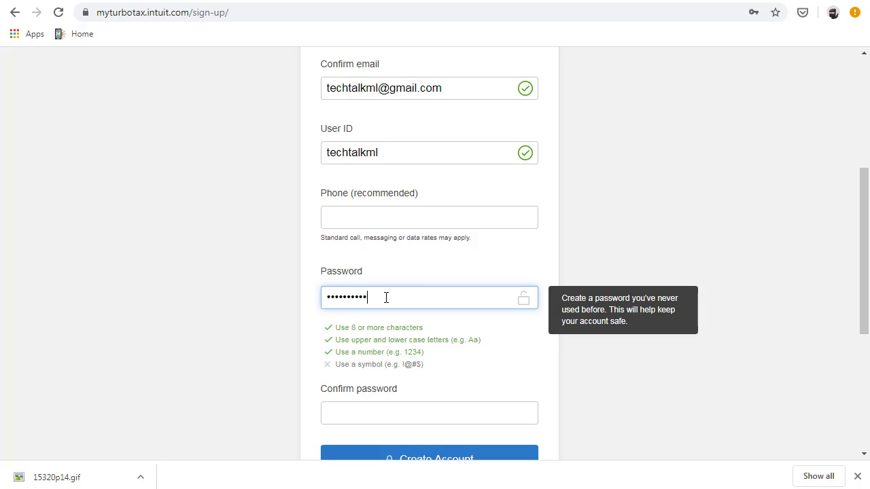
text(••••)
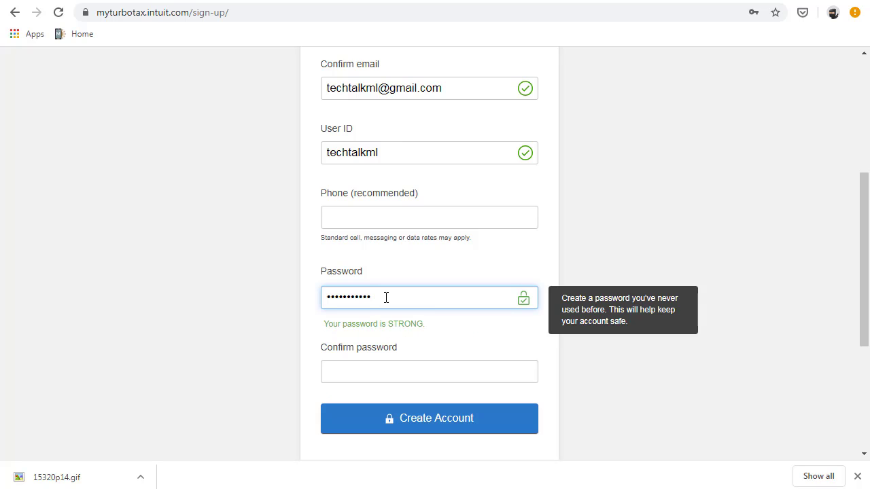
click(353, 369)
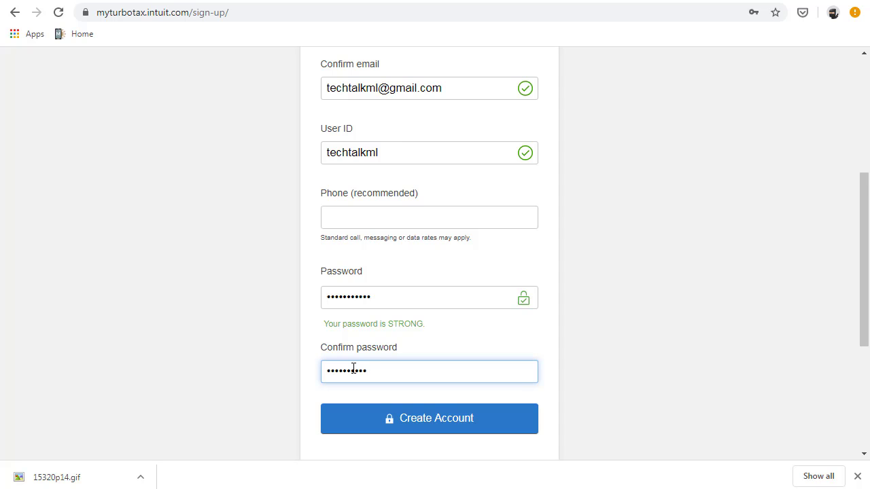
text(•••••••••••)
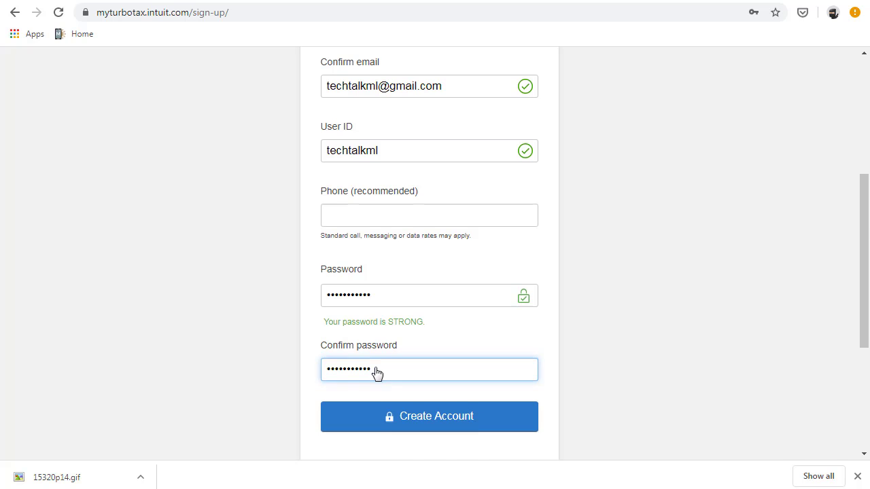
scroll(402, 347, down, 2)
click(439, 297)
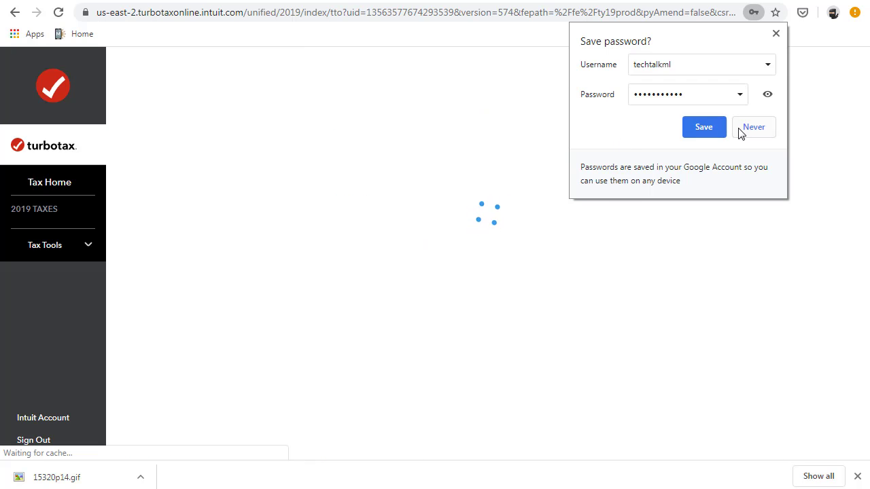
- Choose Never in Chrome's Save password prompt
click(751, 129)
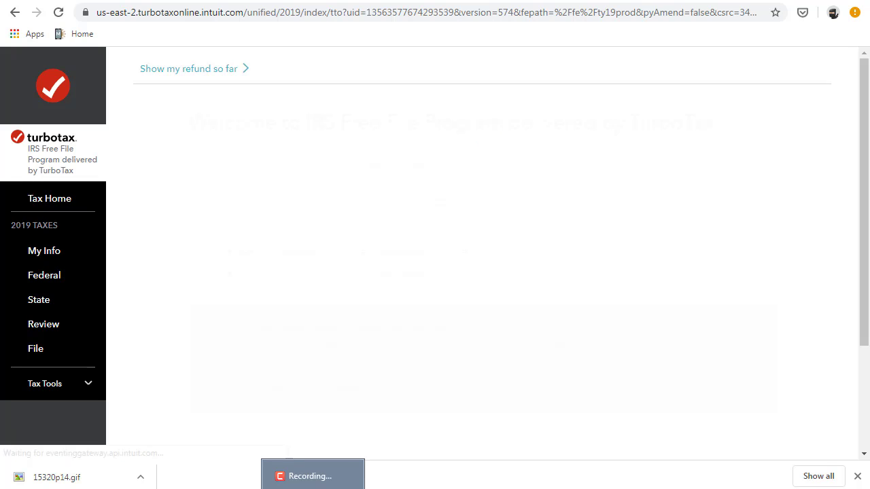
- Open 15320p14.gif, the sample 2019 SSA-1042S form, in Windows Photo Gallery
click(313, 485)
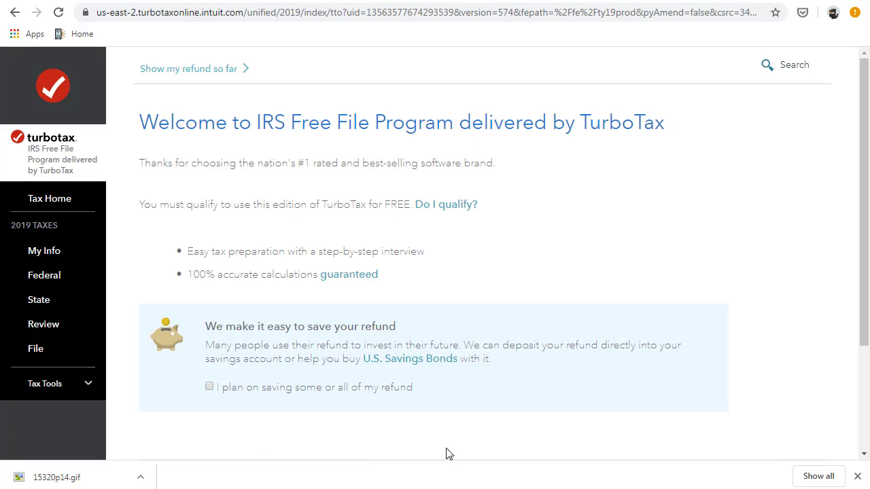
click(706, 433)
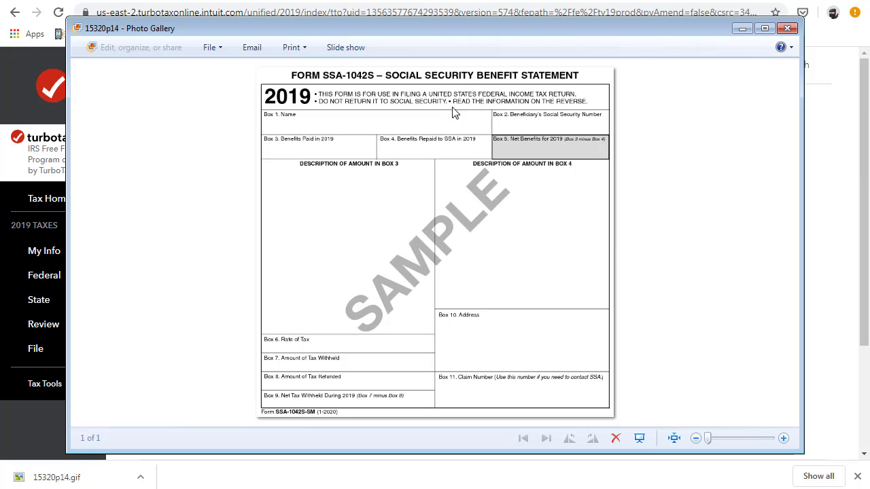
- Close the SSA-1042S viewer and continue past the Free File welcome page
click(789, 29)
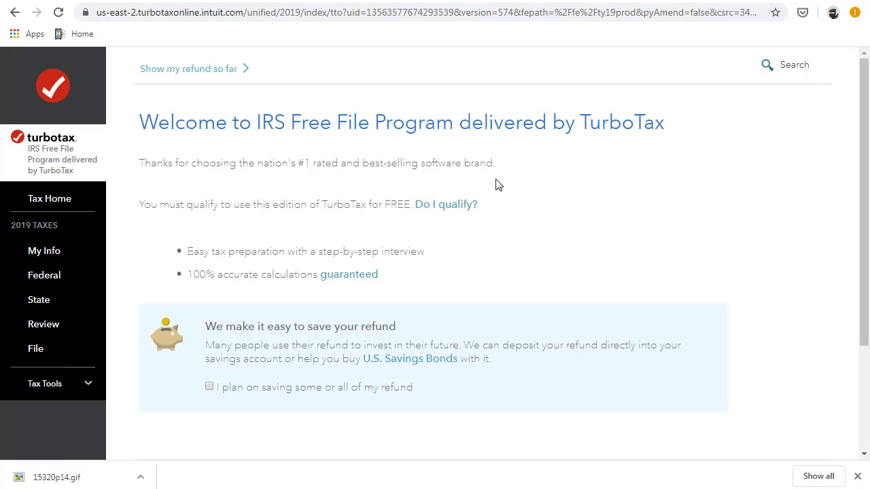
right_click(212, 266)
click(255, 230)
scroll(254, 235, down, 2)
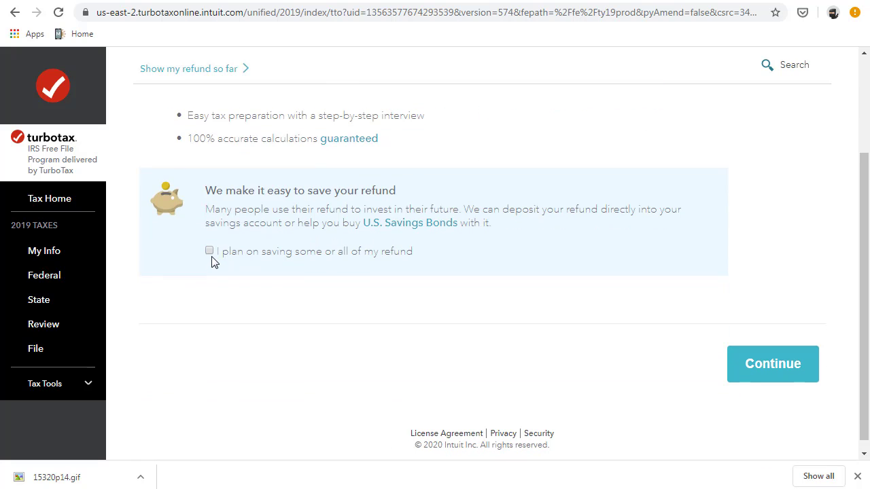
scroll(211, 262, up, 2)
scroll(299, 272, down, 2)
scroll(231, 240, up, 2)
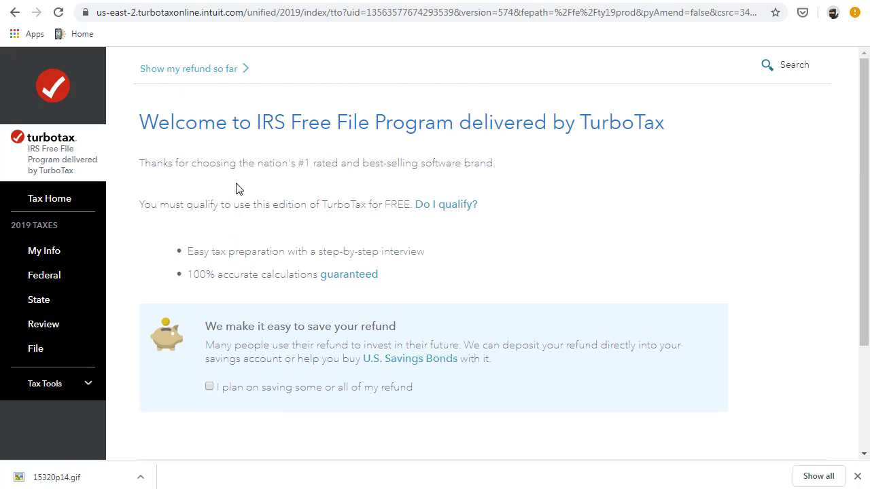
scroll(320, 276, down, 2)
click(748, 367)
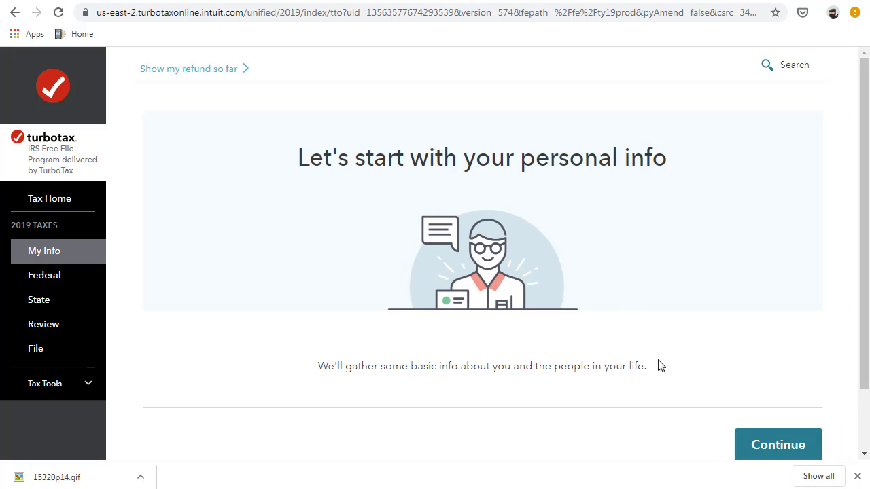
- Fill in first and last name, date of birth and Social Security number
click(775, 447)
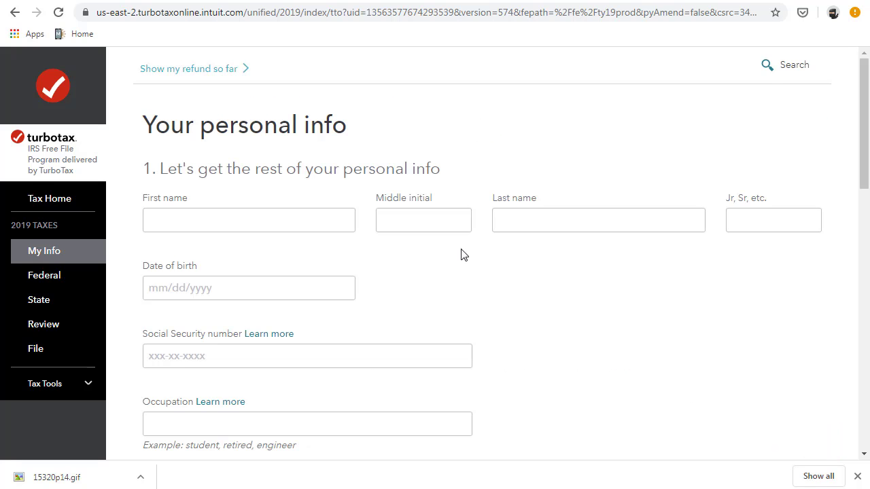
click(283, 224)
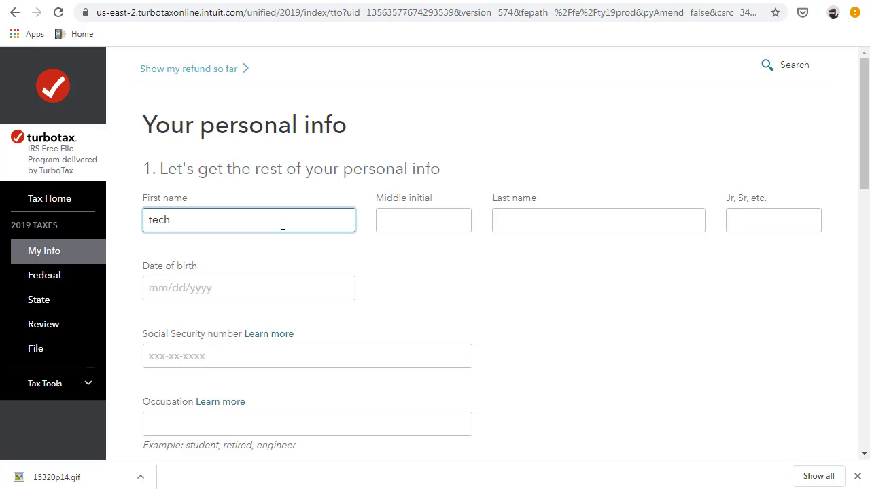
key(Tab)
key(Tab)
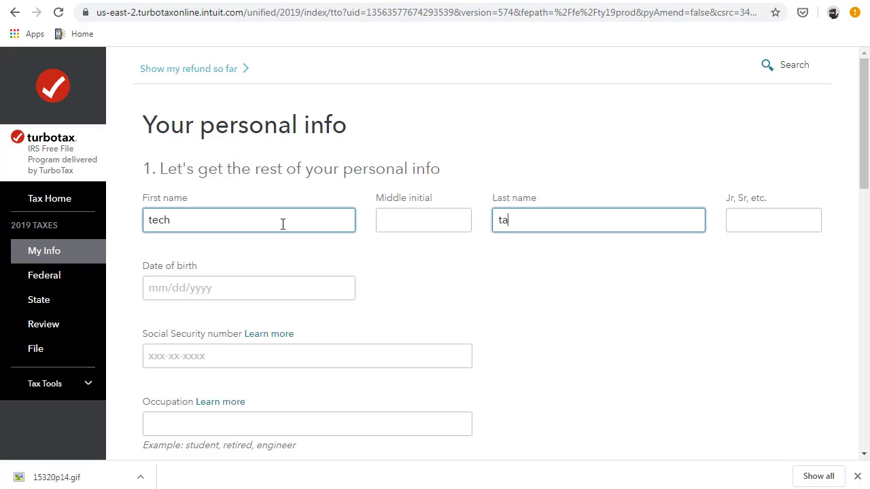
key(Tab)
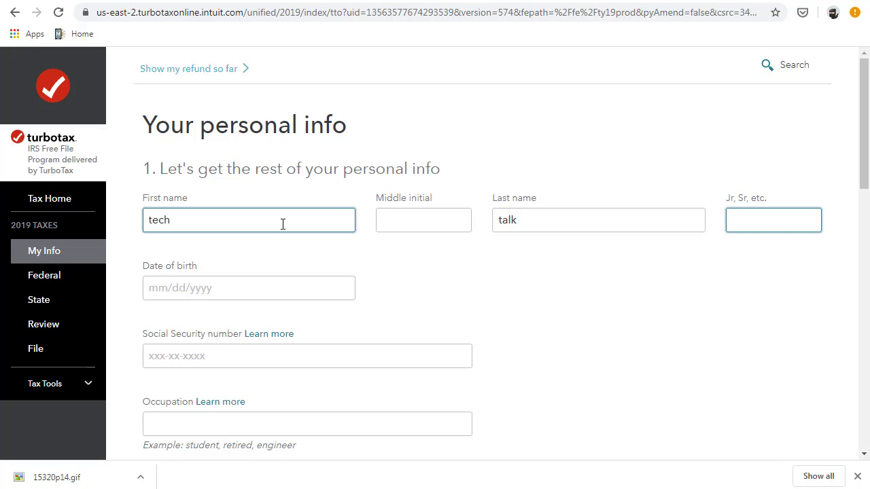
key(Tab)
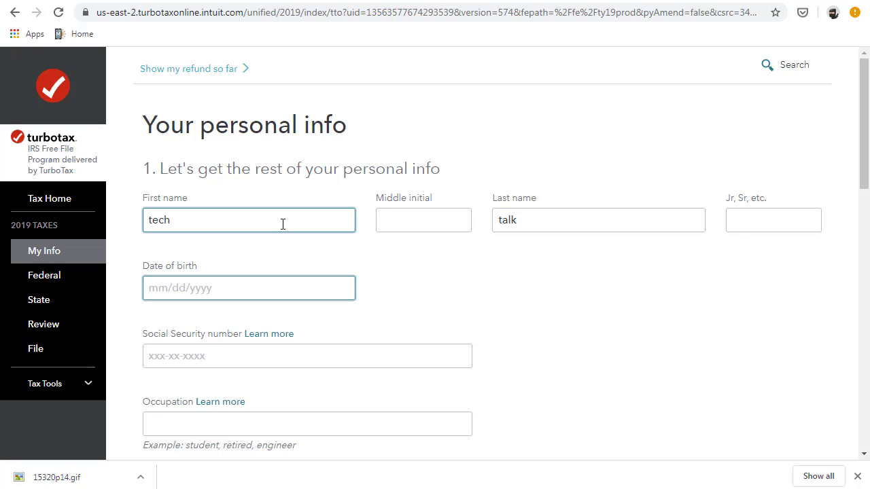
text(10/10/1970)
right_click(282, 359)
click(228, 356)
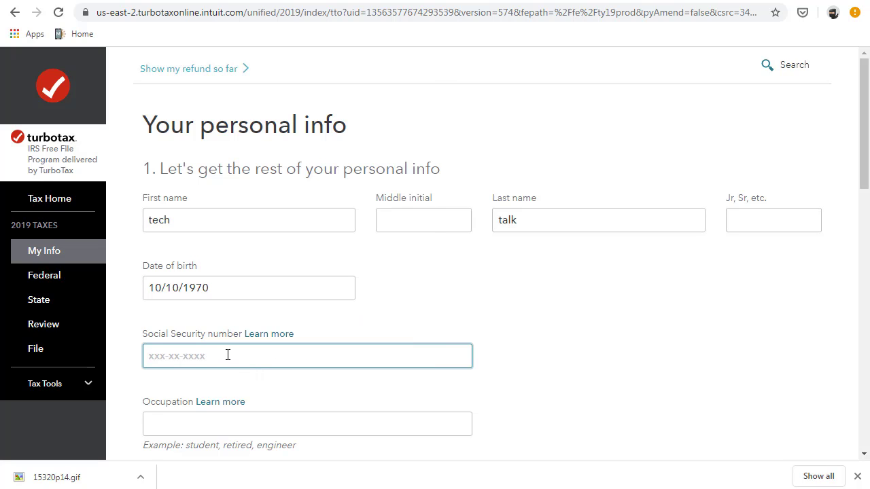
scroll(241, 361, down, 2)
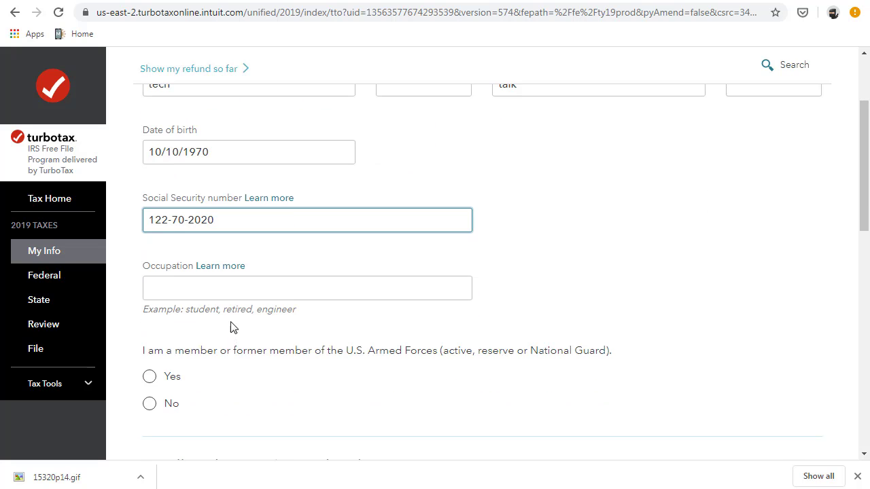
- Enter 'blogg' as the occupation and answer No to the armed forces question
click(238, 291)
text(blogger)
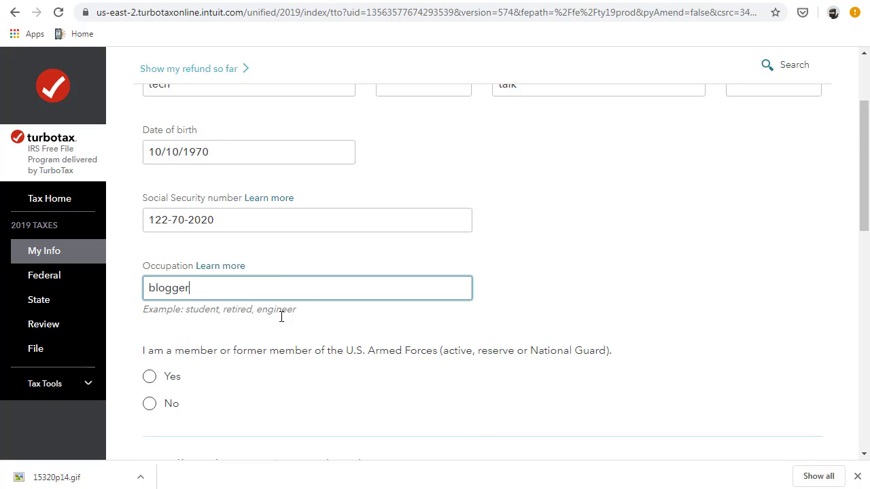
scroll(282, 317, down, 2)
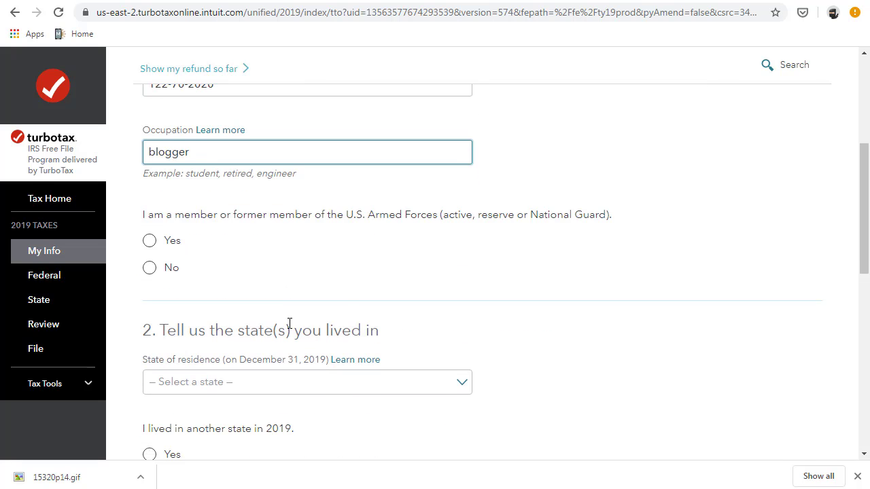
click(153, 272)
scroll(334, 306, down, 3)
- Set Florida as the residence state, answer No to other-state, dependent, blind and deceased questions
click(340, 184)
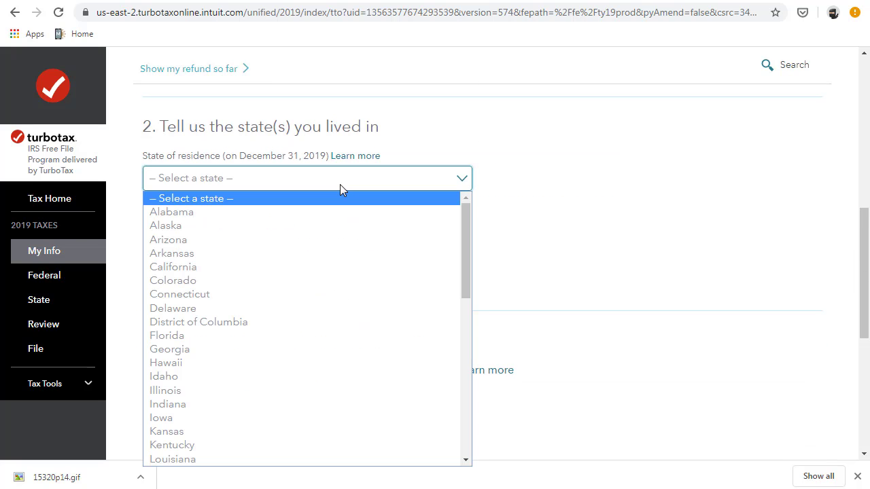
key(f)
key(Return)
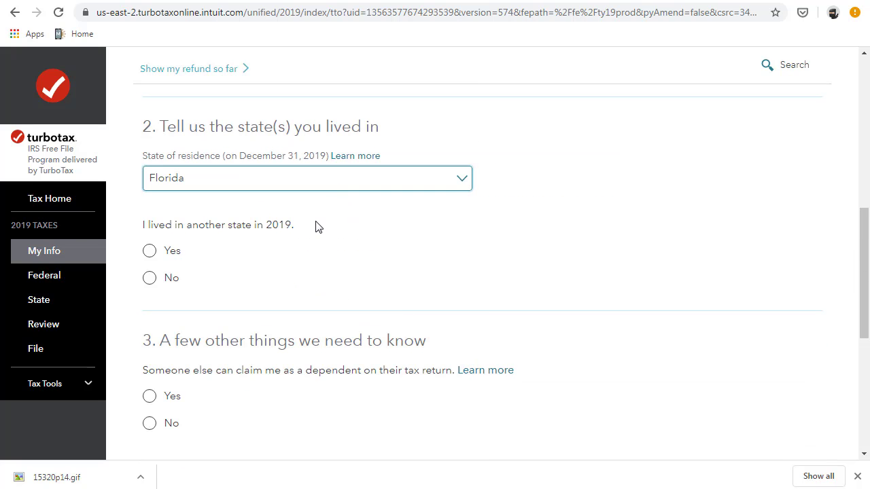
scroll(272, 222, down, 1)
click(150, 210)
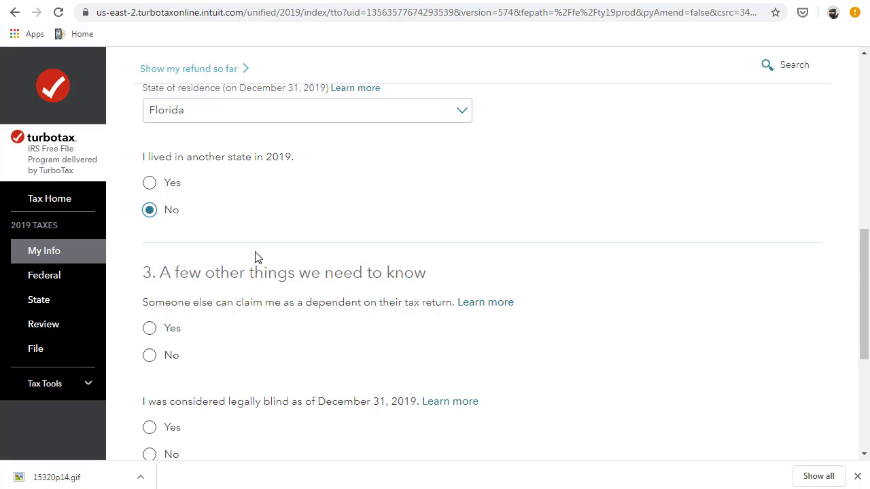
scroll(257, 254, down, 2)
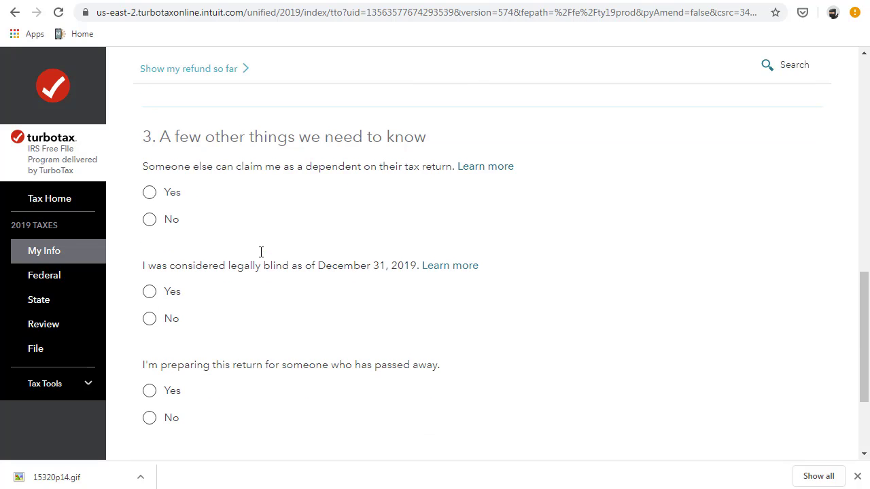
click(150, 224)
click(150, 321)
click(177, 420)
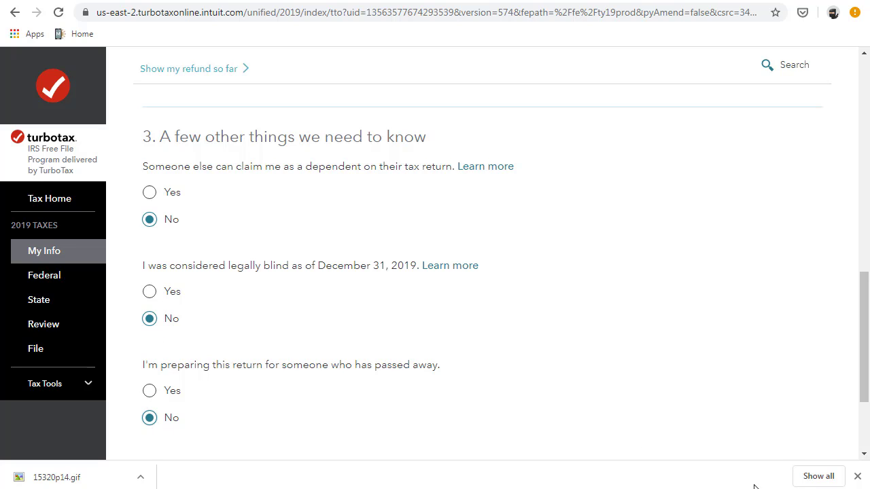
click(858, 478)
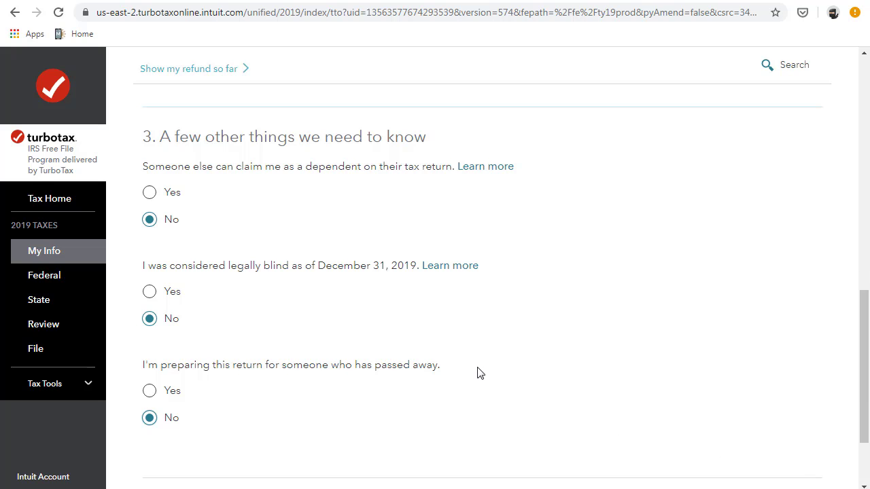
scroll(478, 372, down, 3)
click(790, 410)
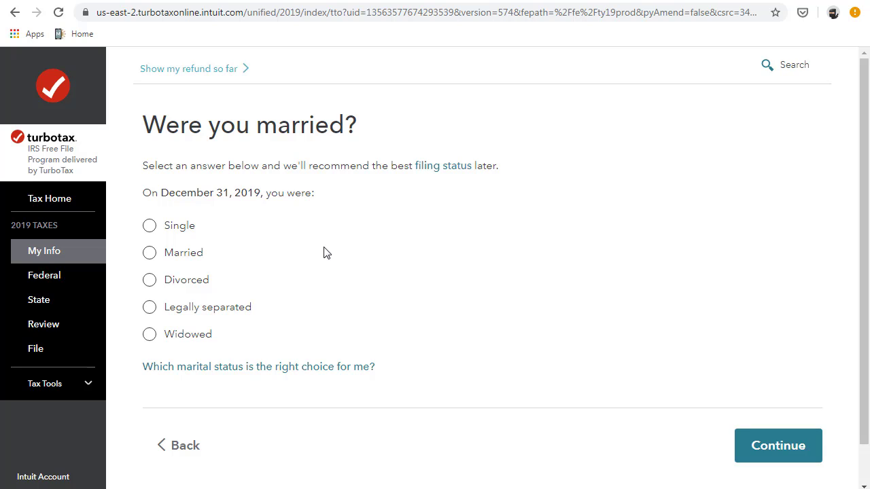
- Choose Single as marital status and answer No to having children or dependents
click(150, 228)
click(763, 454)
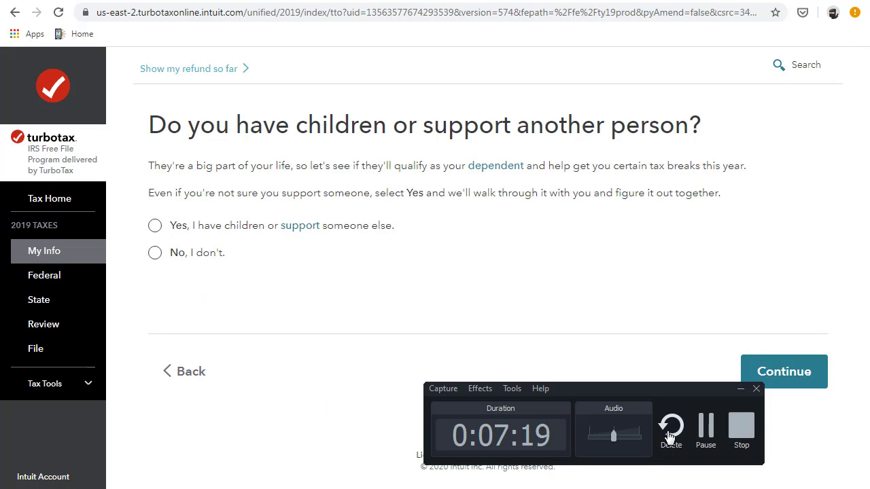
click(155, 253)
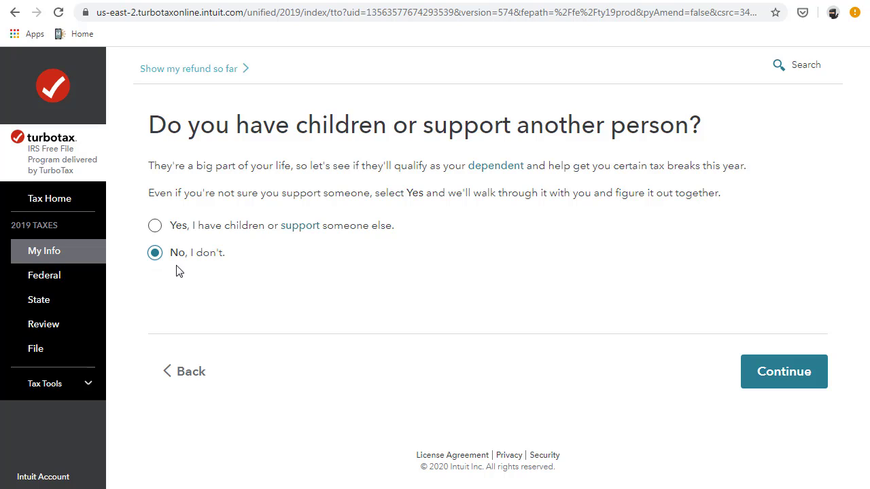
click(762, 376)
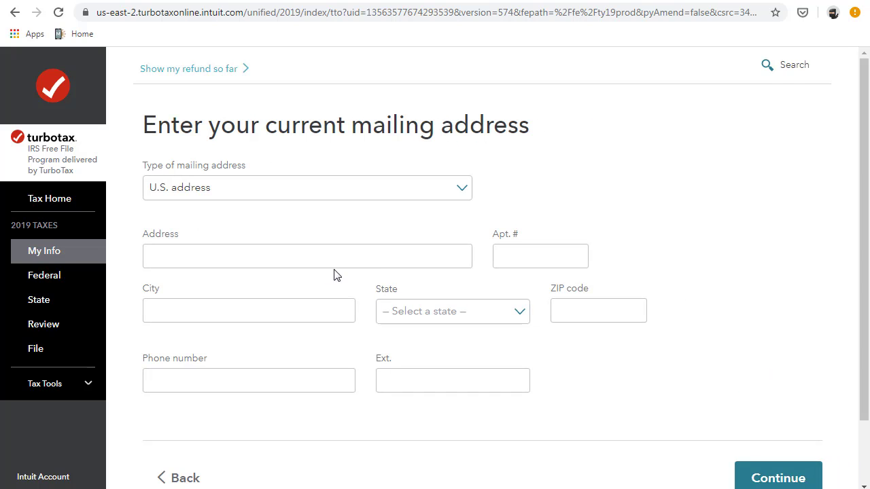
- Enter and confirm the Florida mailing address (street, city, state and ZIP code)
click(363, 256)
click(197, 251)
key(Tab)
key(Tab)
text(miami)
key(Tab)
key(f)
key(Tab)
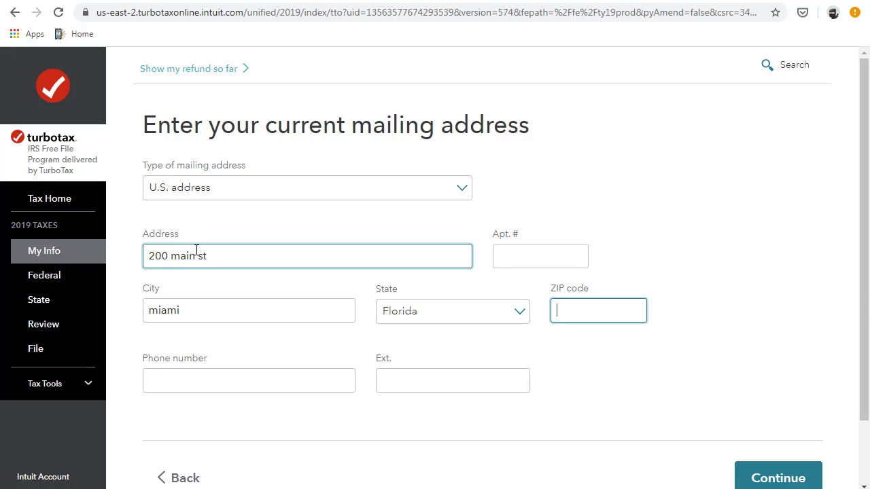
text(32828)
key(shift+Tab)
key(shift+Tab)
text(orlando)
key(Tab)
key(Tab)
key(Tab)
key(Return)
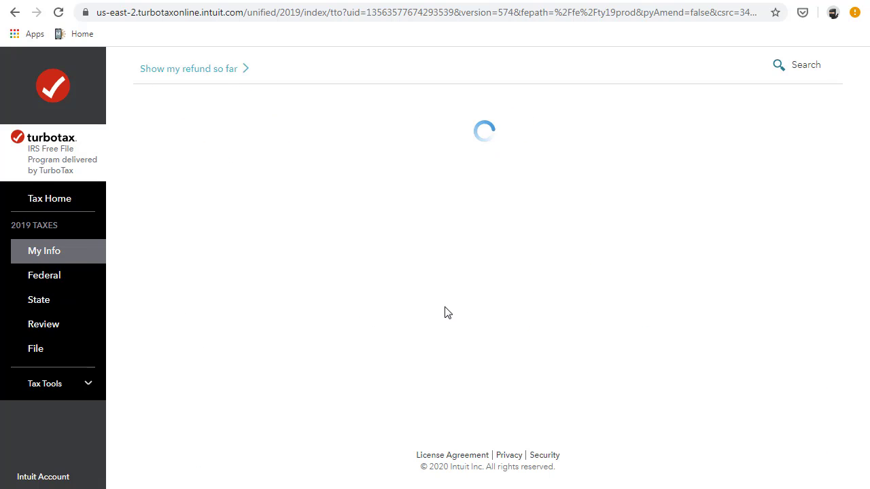
click(784, 372)
- Answer No to living in other states and accept Single as the filing status
click(150, 362)
click(778, 446)
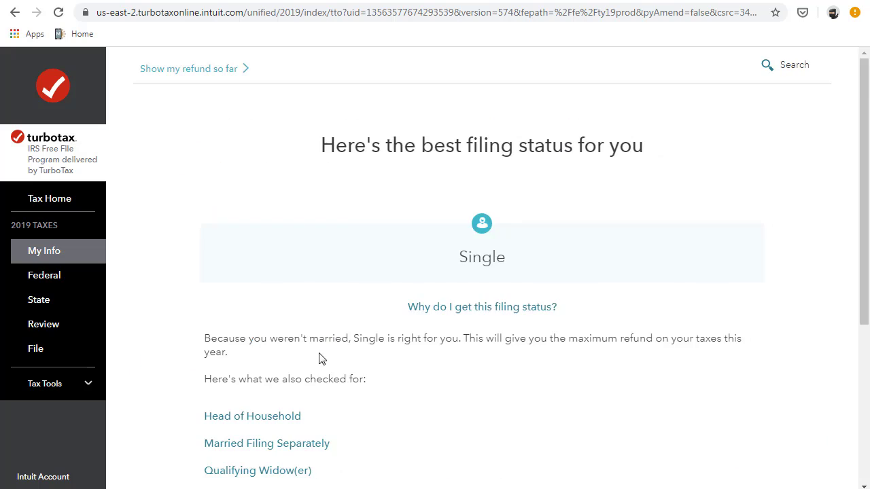
scroll(321, 358, down, 4)
click(737, 369)
scroll(558, 367, down, 5)
click(738, 397)
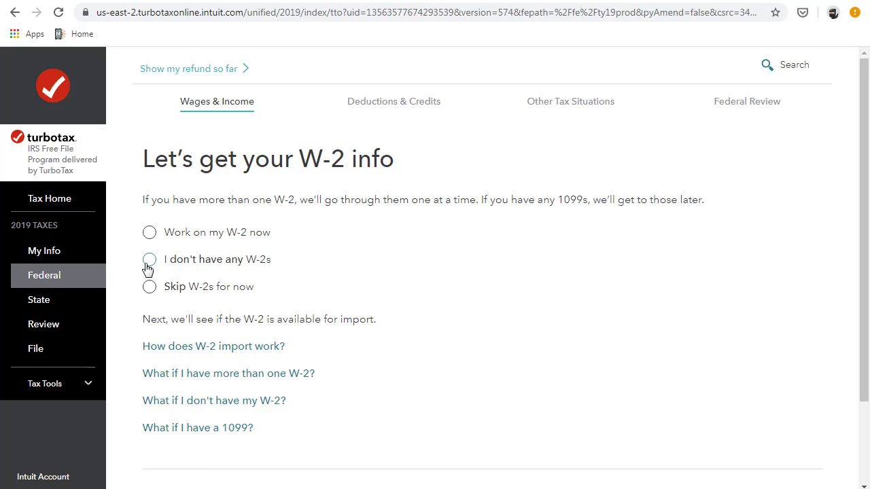
- Select 'I don't have any W-2s' and continue past the W-2 question
click(150, 265)
click(151, 234)
click(151, 262)
scroll(201, 290, down, 3)
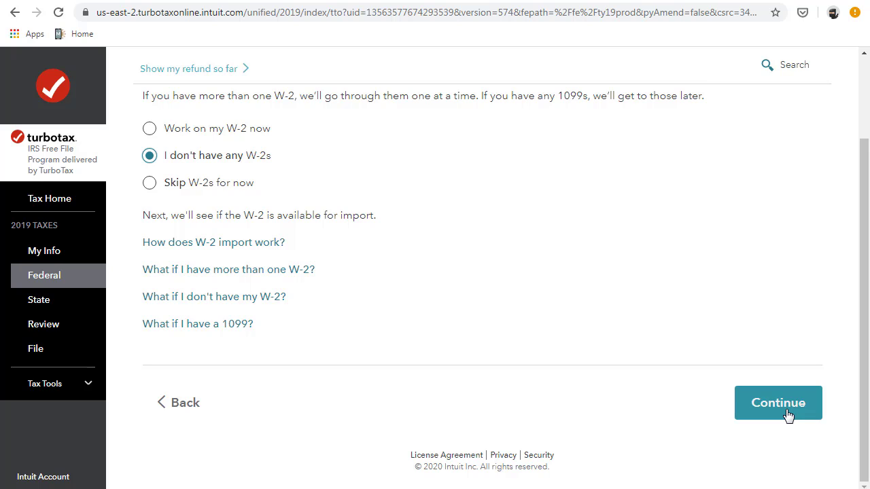
scroll(788, 411, up, 1)
scroll(775, 412, down, 1)
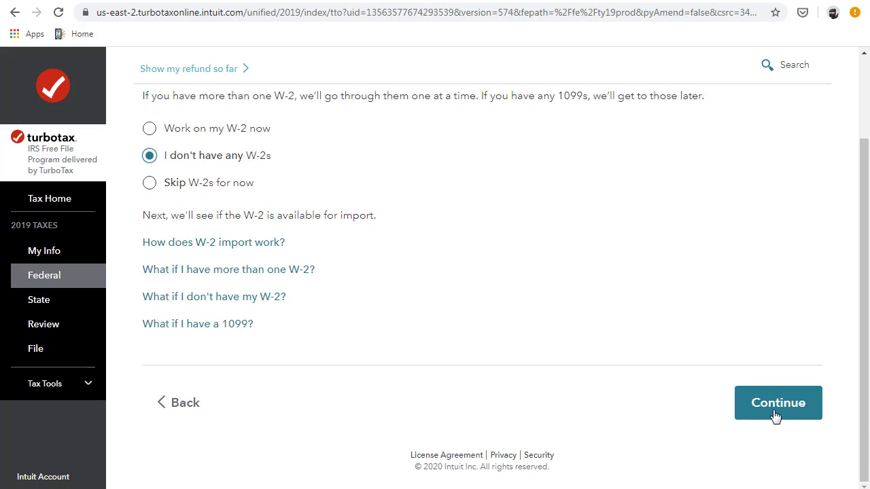
scroll(771, 410, up, 2)
scroll(717, 409, down, 2)
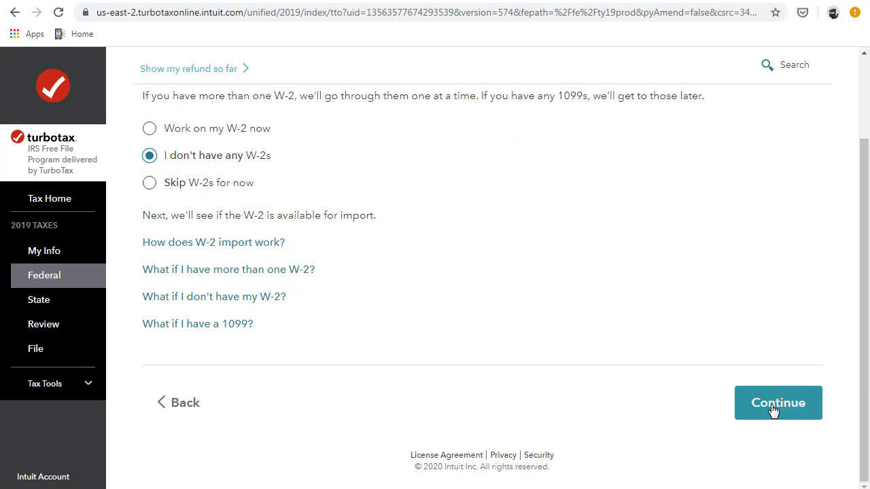
click(773, 411)
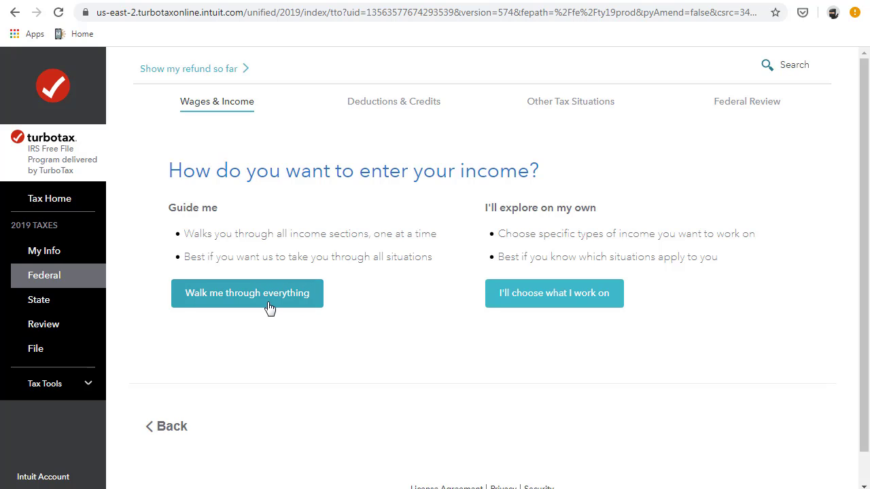
- Pick income topics yourself and start Social Security (SSA-1099, RRB-1099) under Retirement Plans
click(532, 304)
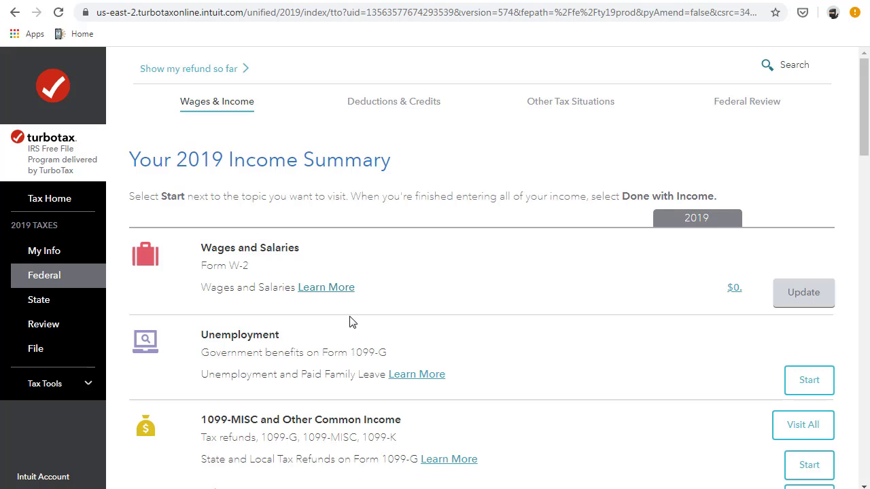
scroll(351, 318, down, 1)
scroll(351, 317, down, 4)
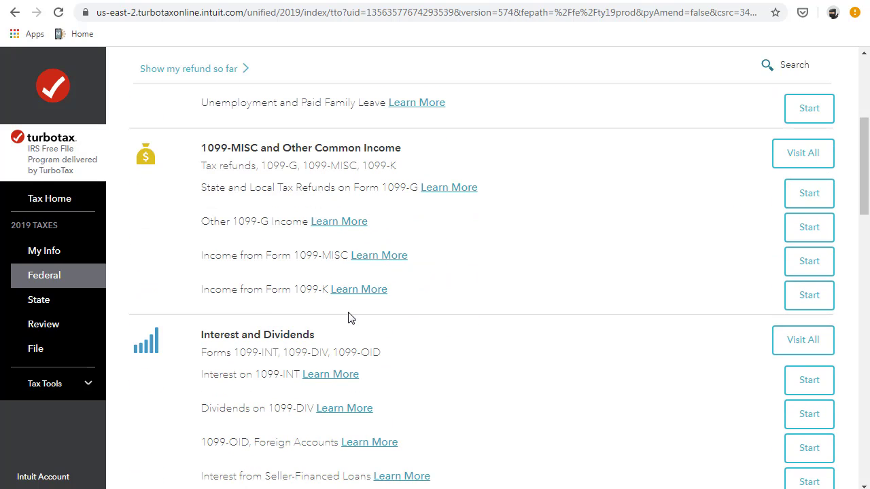
scroll(352, 317, down, 8)
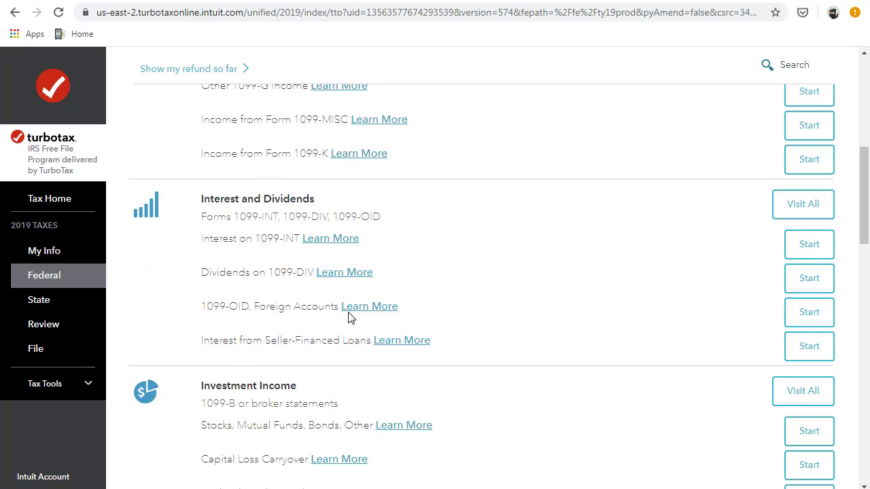
scroll(349, 316, down, 2)
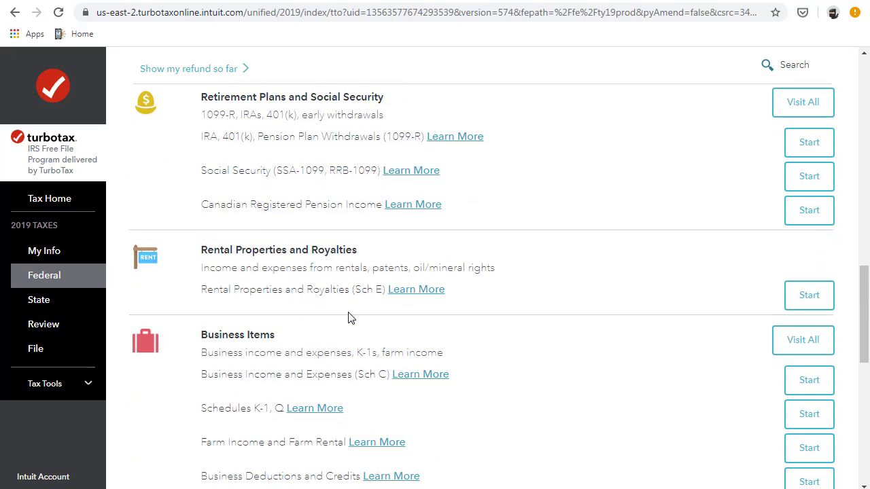
scroll(355, 229, up, 1)
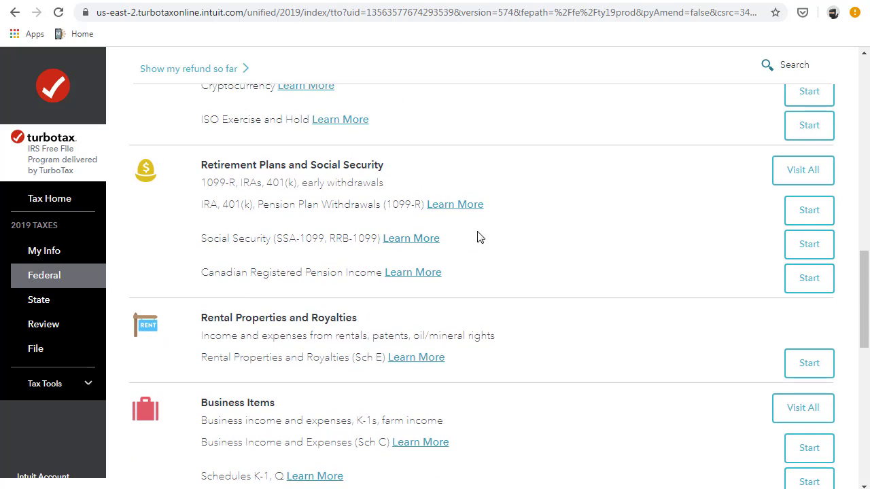
click(807, 249)
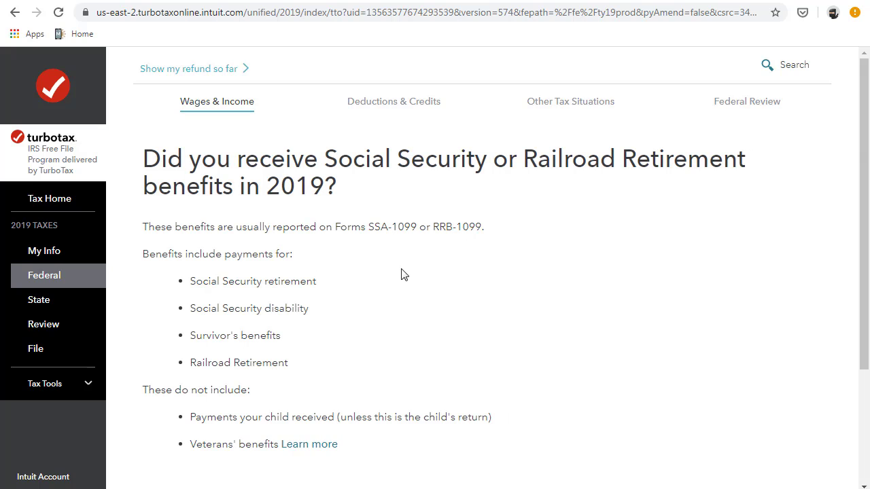
- Confirm receiving Social Security benefits in 2019, reported on Form SSA-1099
scroll(385, 312, down, 2)
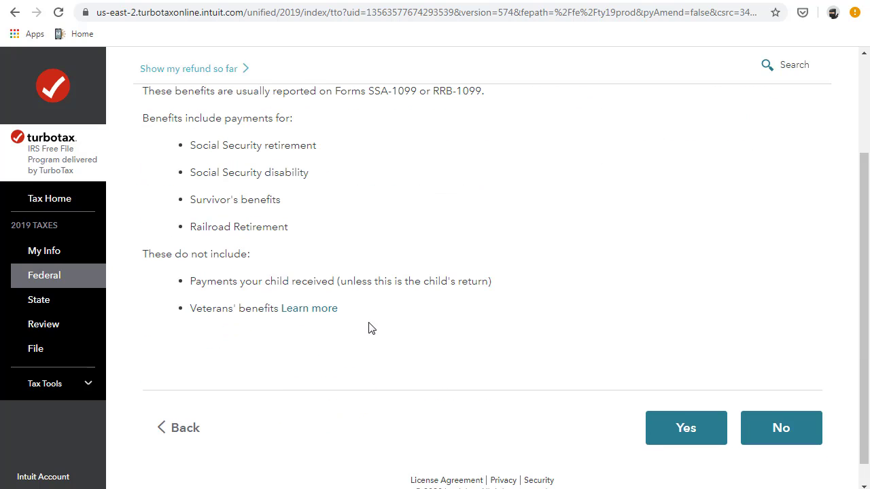
scroll(367, 328, up, 2)
scroll(486, 335, down, 2)
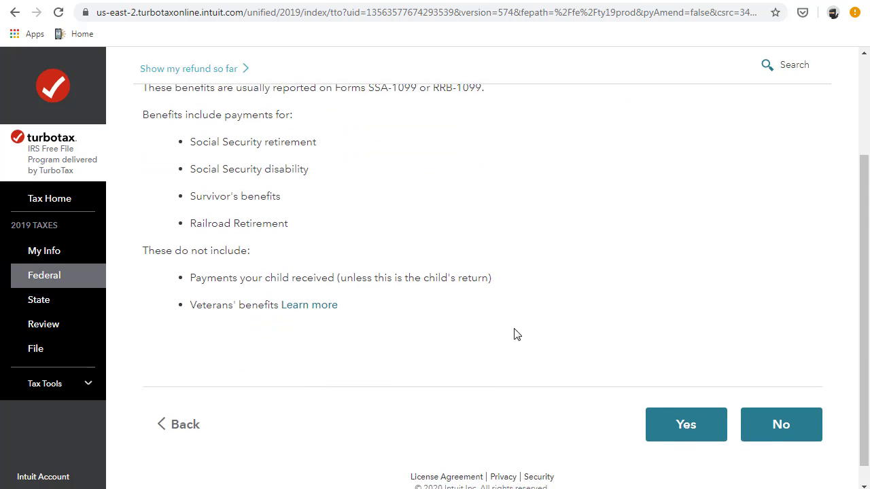
scroll(474, 305, up, 2)
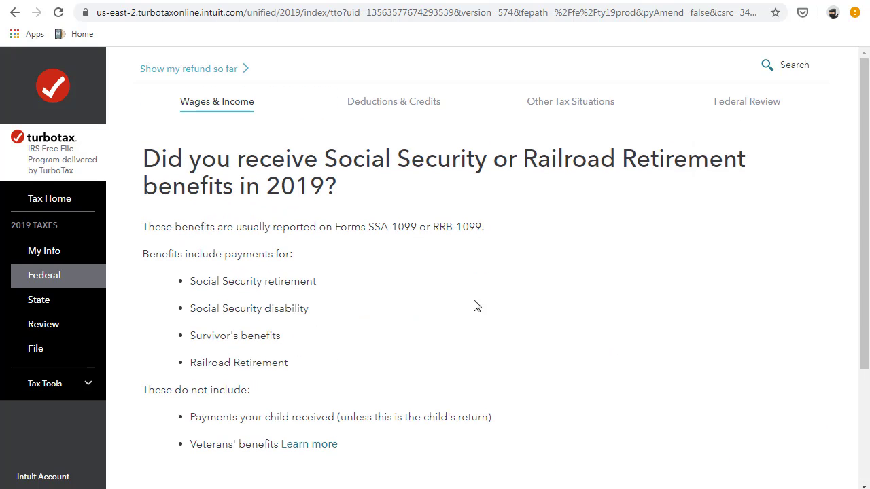
scroll(467, 270, down, 2)
click(657, 403)
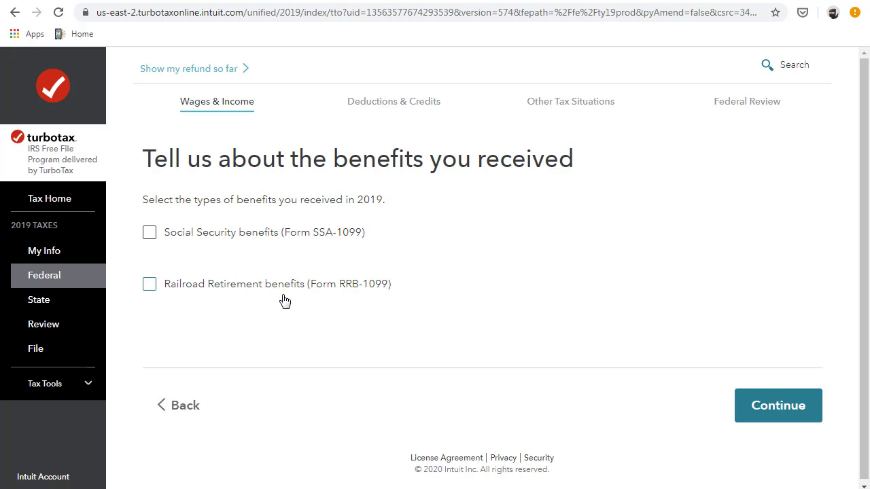
click(169, 239)
- Enter $12,000 net benefits in SSA-1099 Box 5 and answer No to lump-sum payments
scroll(284, 225, down, 2)
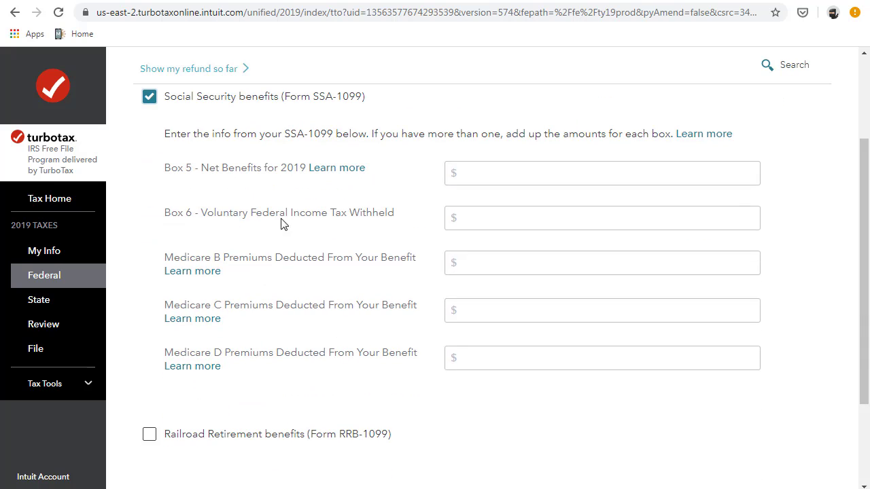
click(550, 178)
text(120000)
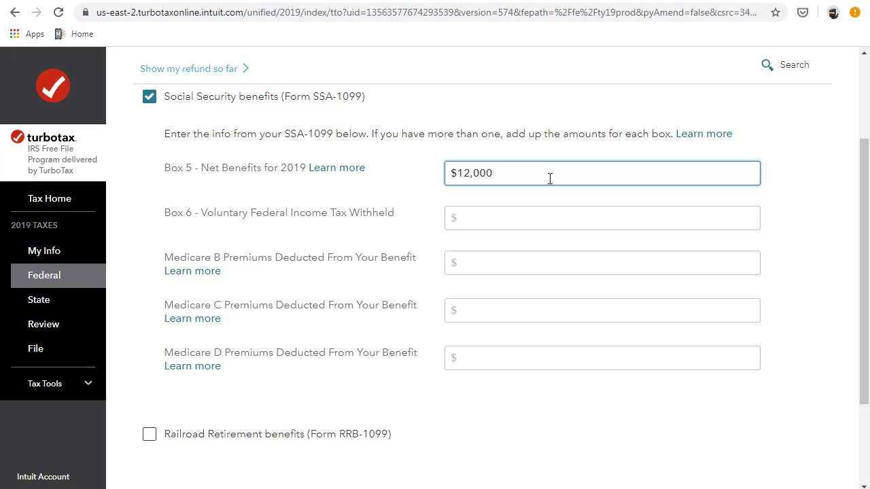
click(491, 219)
scroll(476, 235, down, 3)
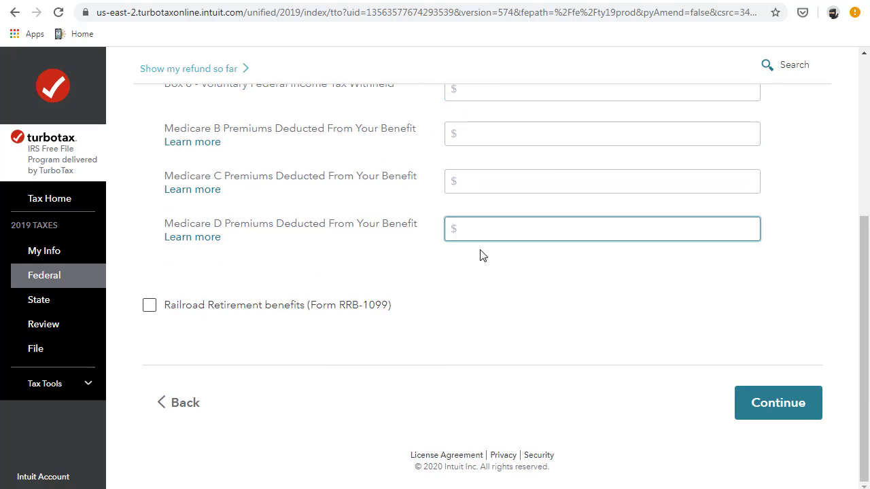
click(767, 401)
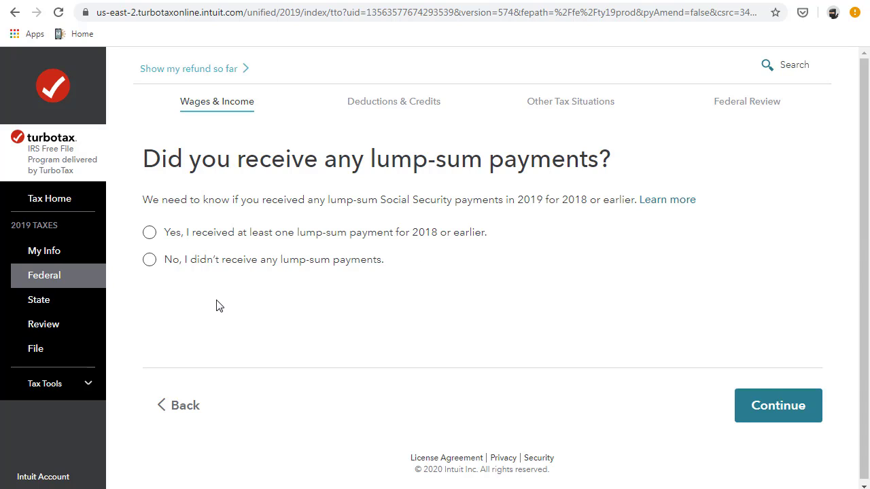
click(149, 260)
- Continue to the 2019 Income Summary and review the 1099-MISC and Other Common Income topics
click(753, 405)
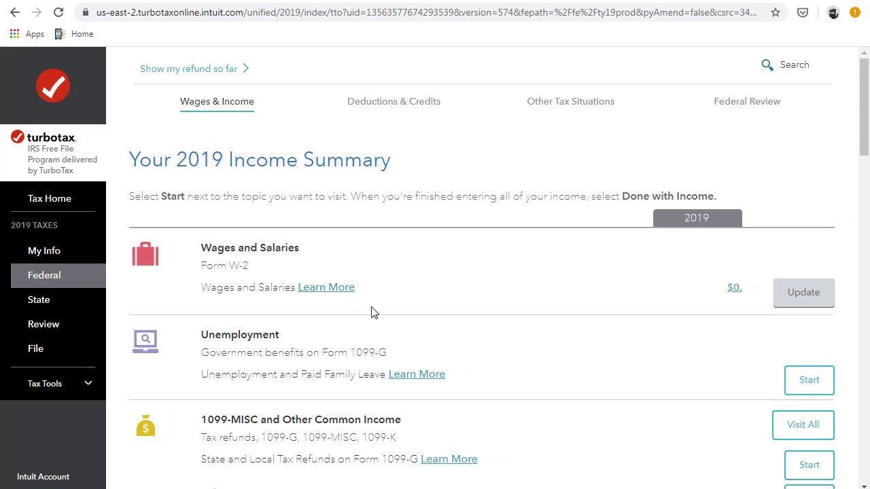
scroll(373, 312, down, 1)
scroll(372, 312, up, 1)
scroll(372, 310, down, 3)
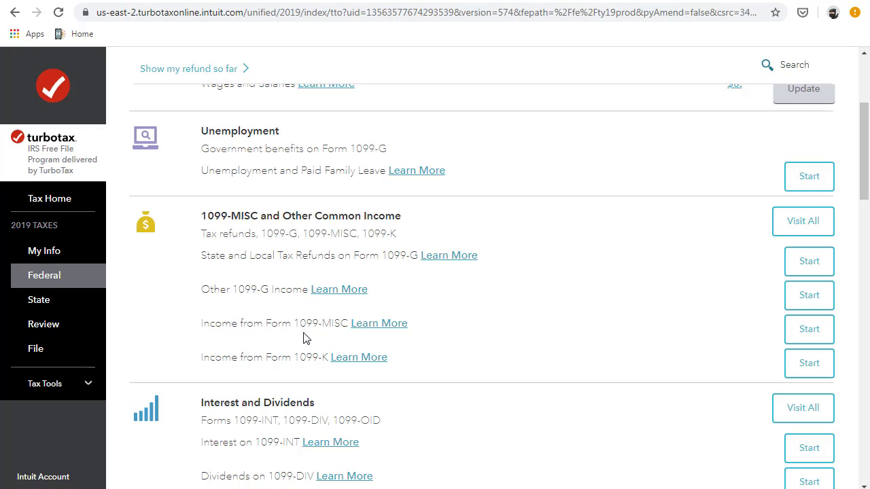
drag(300, 324, 331, 323)
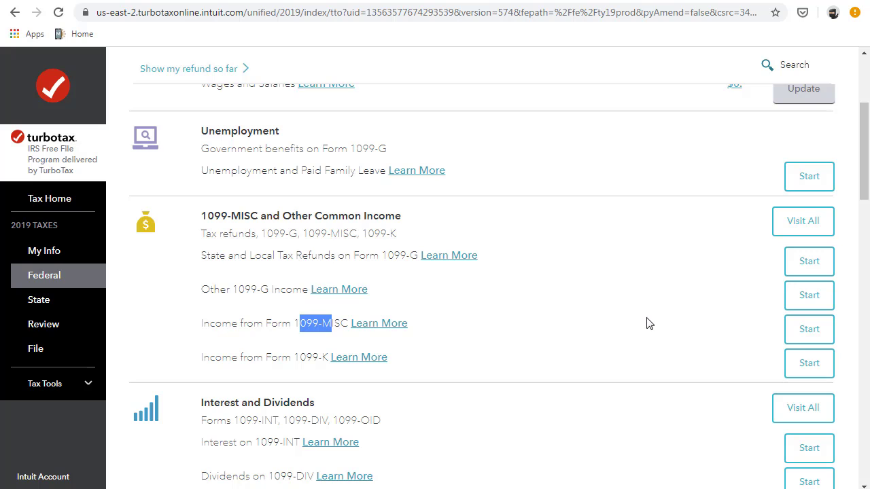
- Verify Social Security shows $12,000 in the Income Summary, then select Done with Income
scroll(650, 324, down, 5)
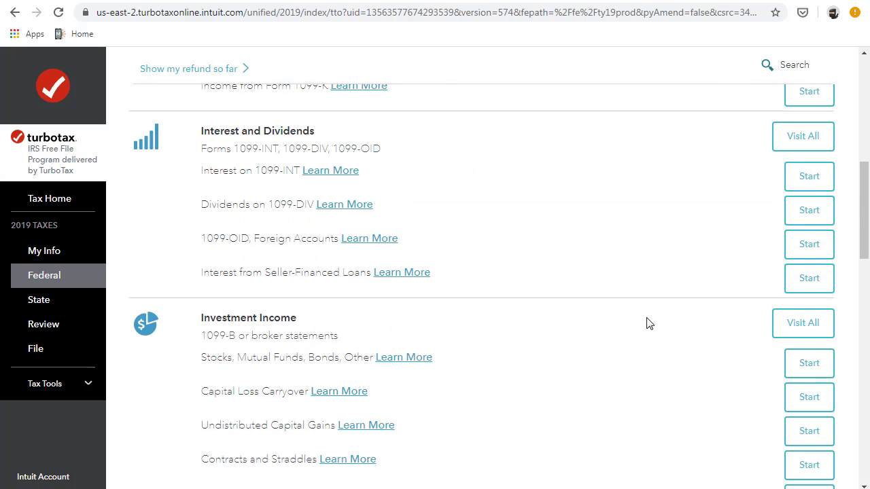
scroll(649, 323, up, 4)
scroll(649, 324, down, 4)
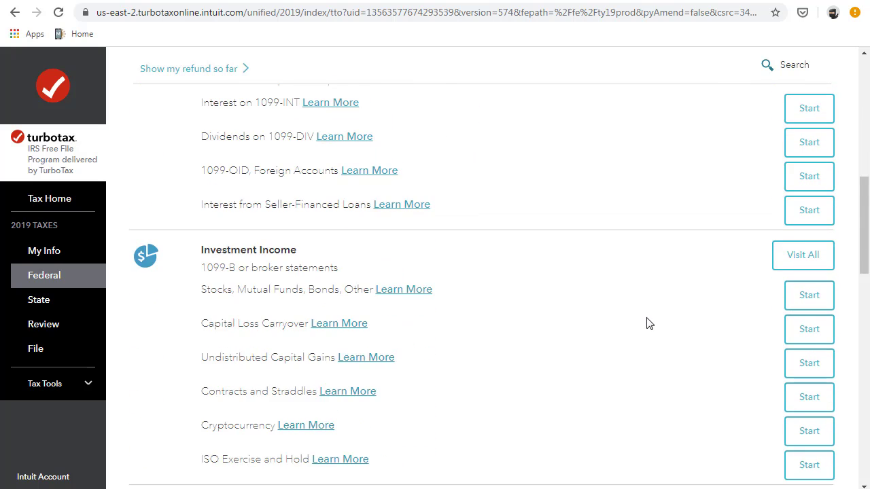
scroll(649, 324, down, 2)
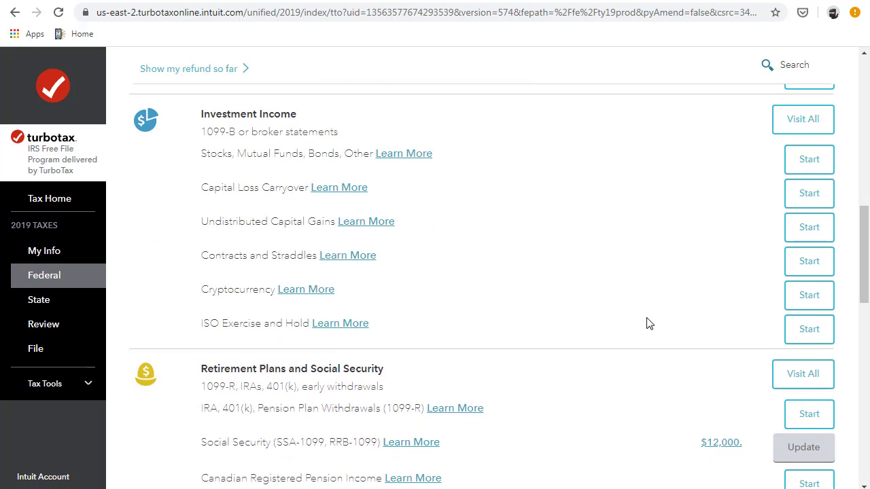
scroll(650, 323, down, 4)
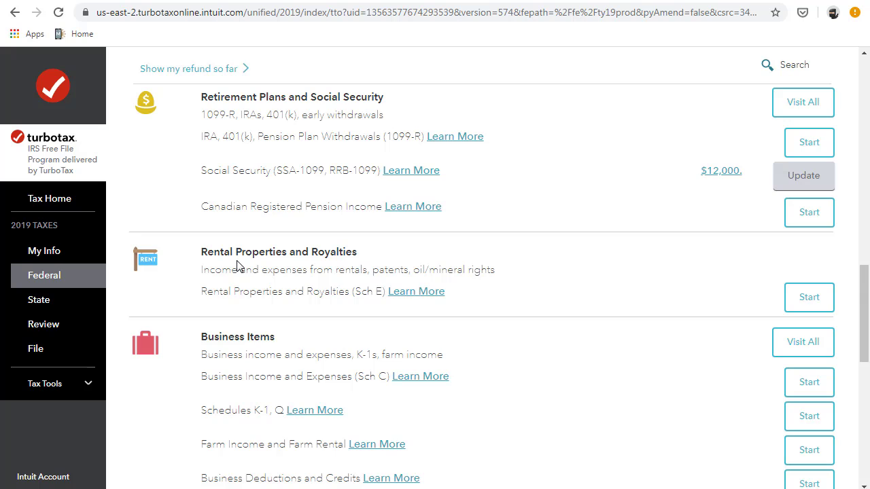
scroll(238, 265, down, 2)
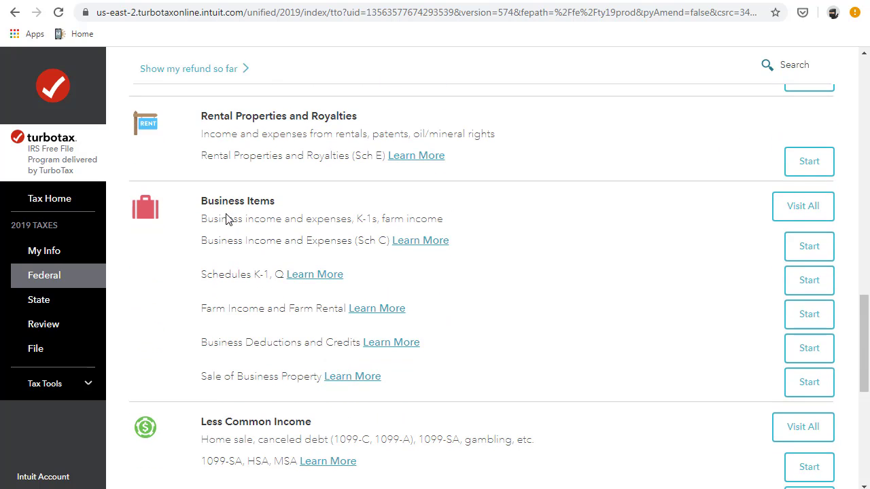
scroll(249, 247, down, 2)
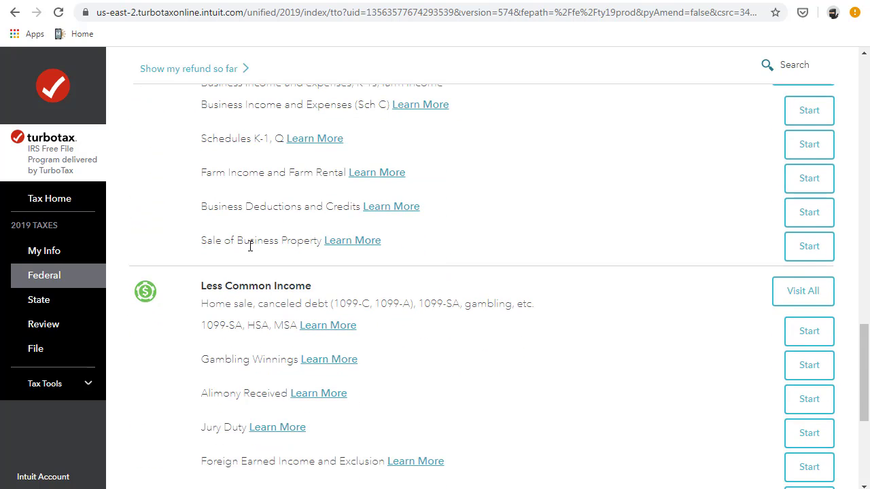
scroll(254, 269, up, 2)
scroll(286, 289, down, 2)
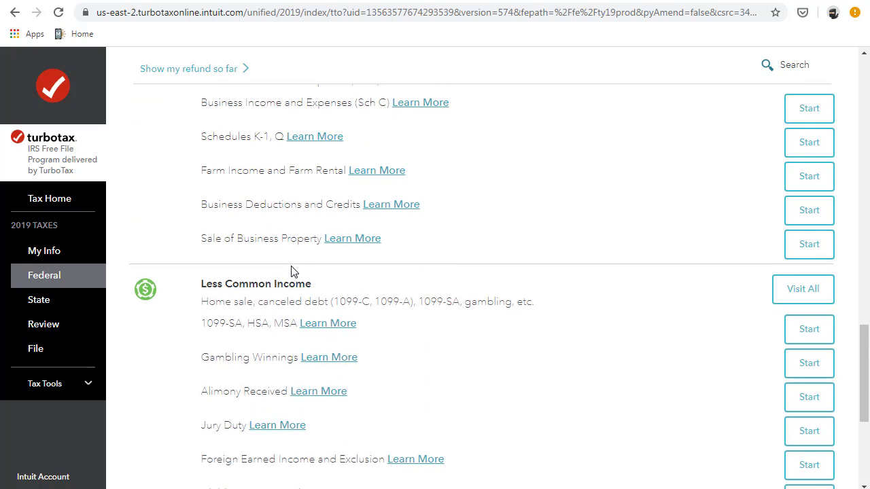
scroll(291, 272, down, 2)
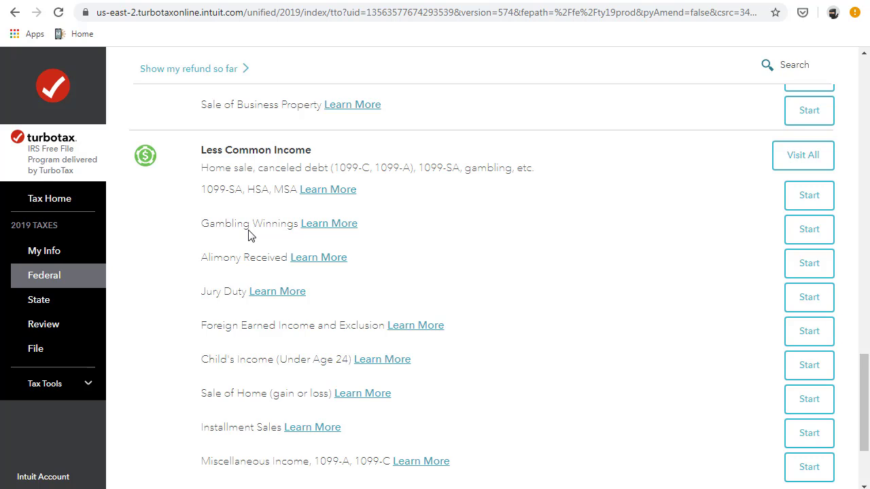
scroll(248, 234, down, 2)
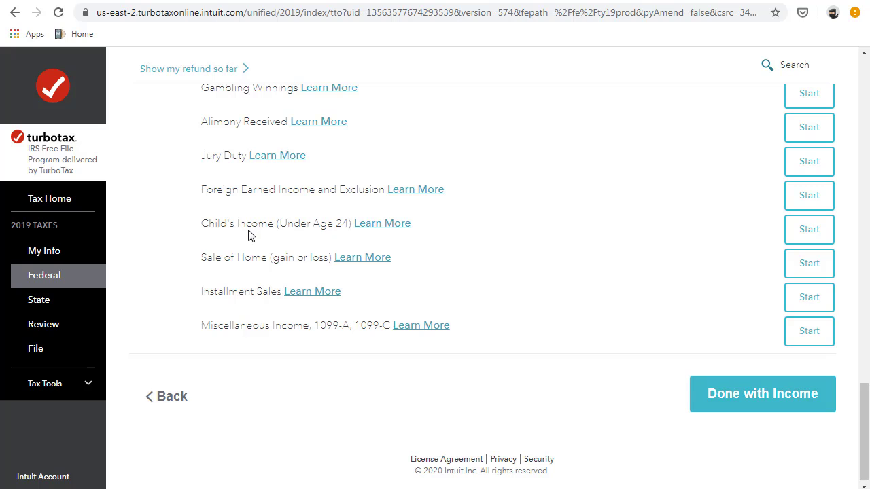
scroll(227, 221, up, 2)
scroll(237, 317, down, 2)
scroll(554, 321, up, 10)
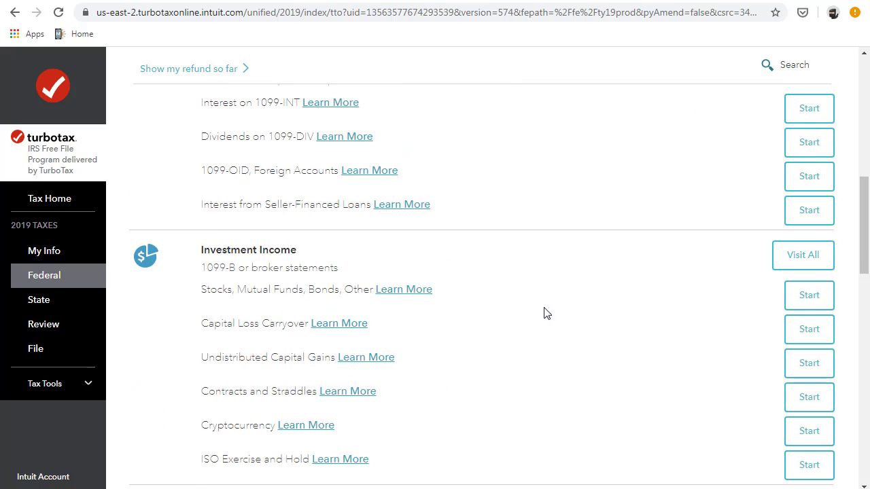
scroll(547, 314, down, 2)
scroll(684, 406, down, 2)
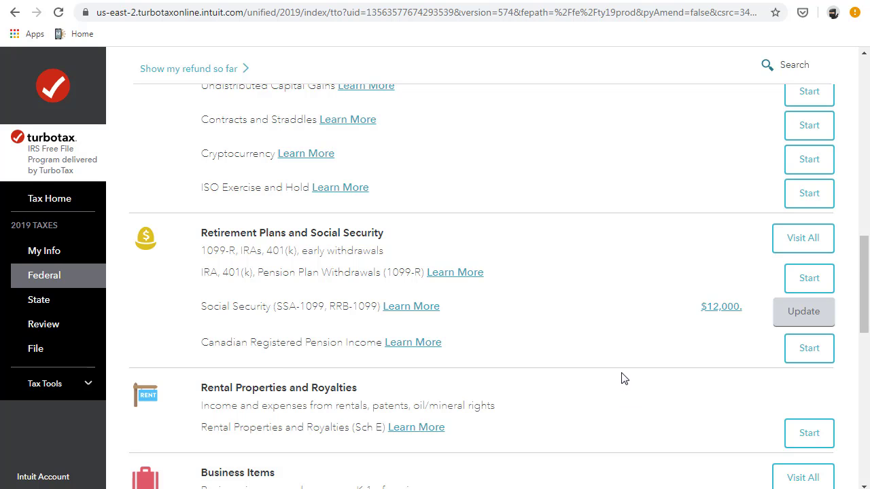
scroll(622, 379, down, 8)
scroll(623, 380, down, 2)
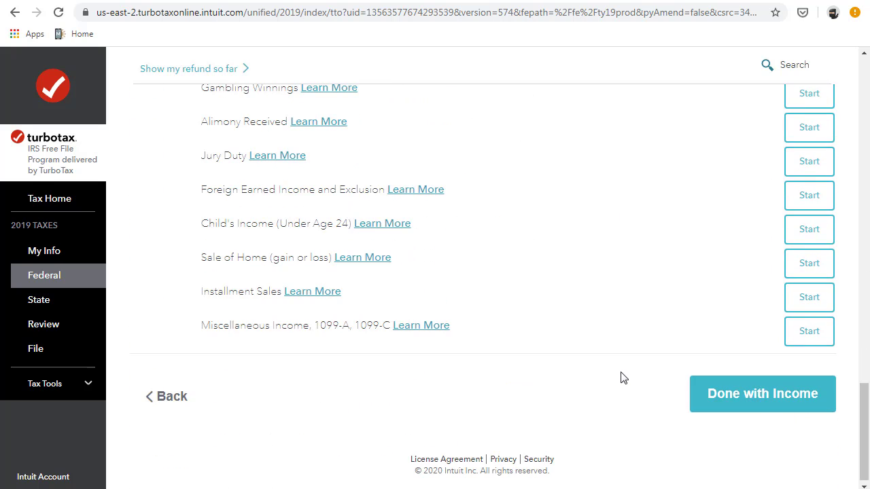
click(760, 407)
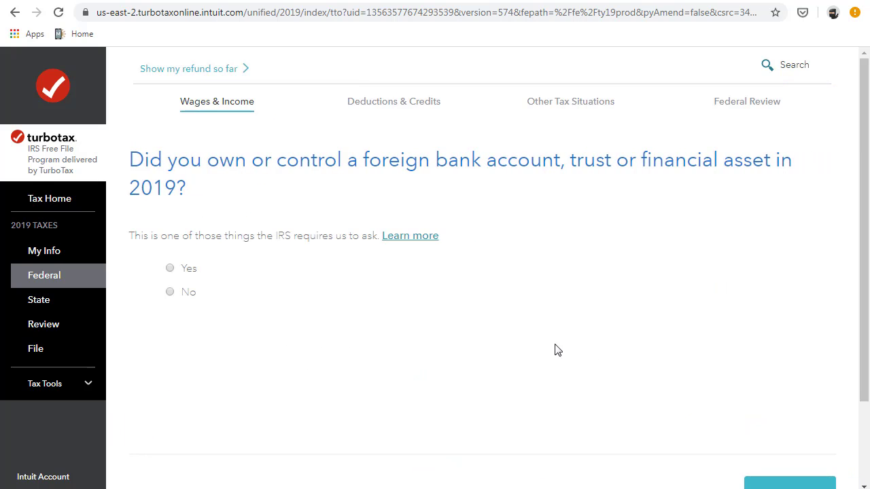
- Answer No to foreign accounts, natural disaster and virtual currency, then choose deduction topics yourself
click(170, 292)
click(775, 482)
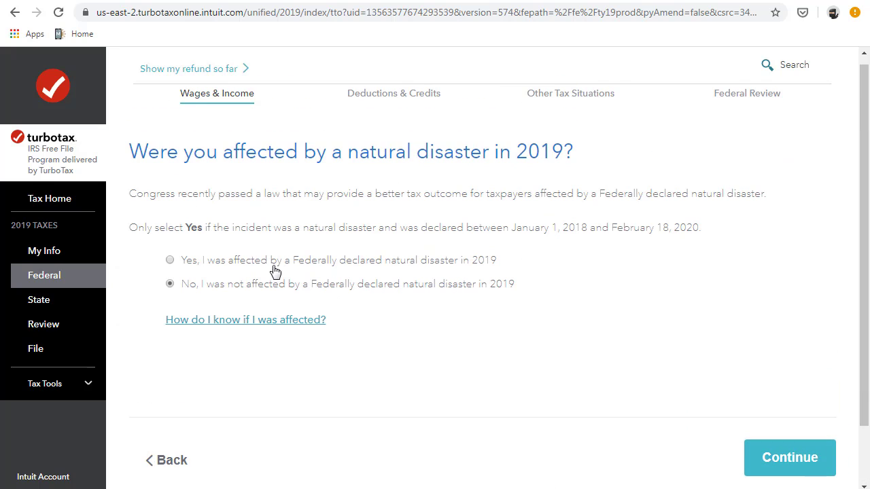
click(789, 458)
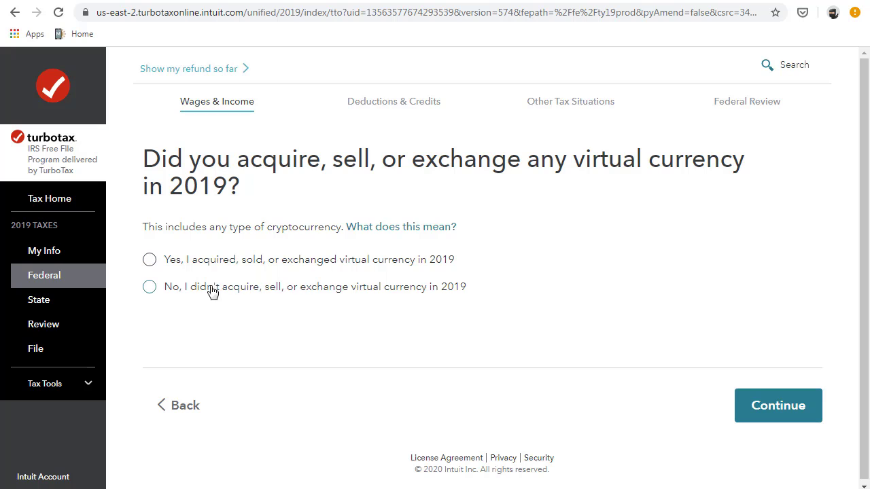
click(151, 288)
click(754, 408)
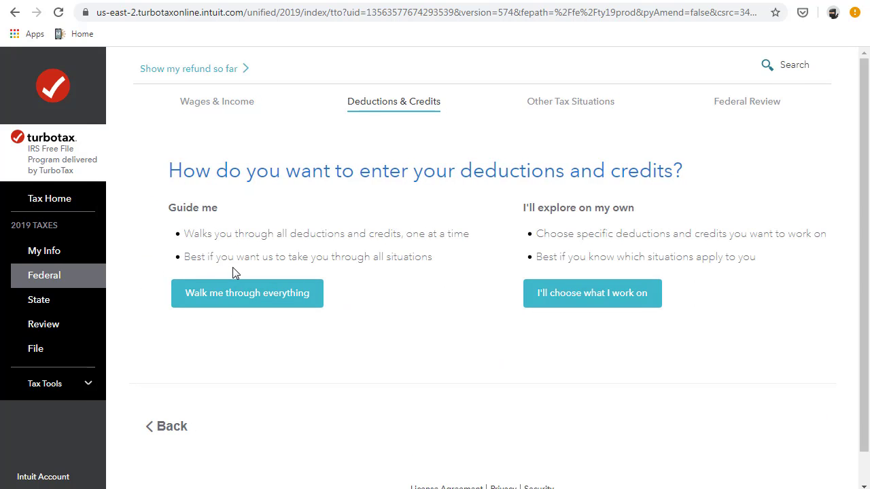
click(538, 293)
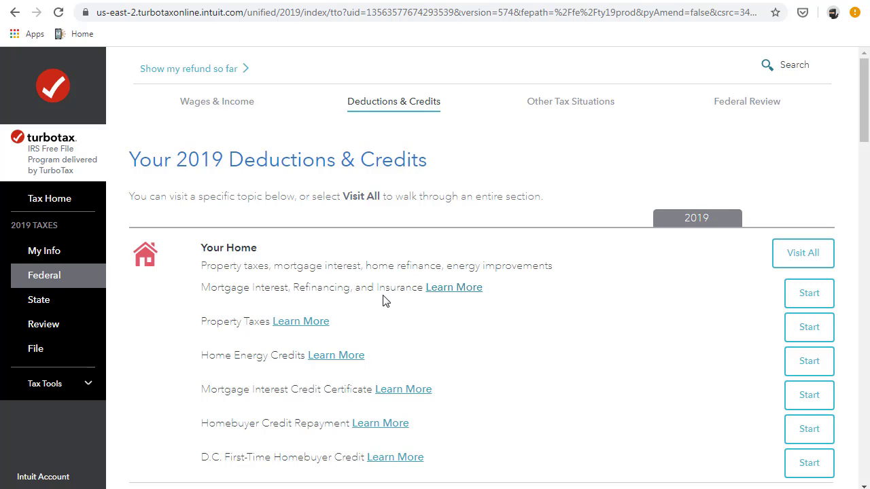
scroll(383, 301, down, 1)
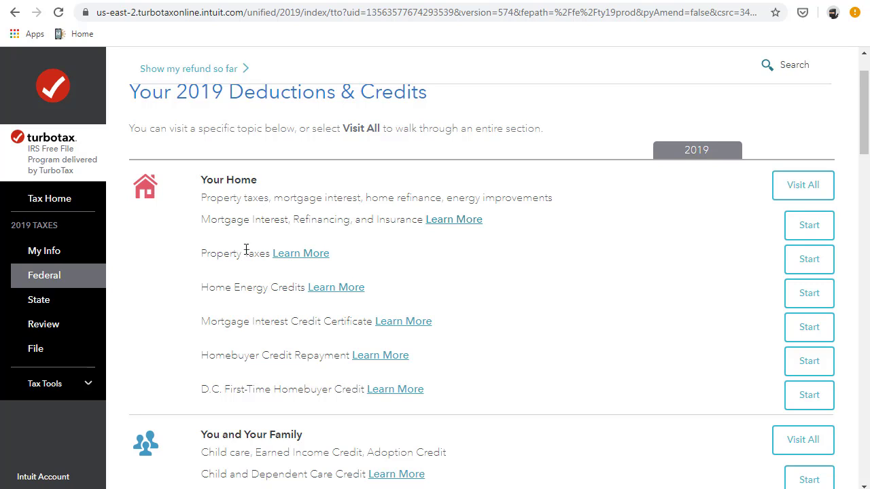
scroll(263, 265, down, 2)
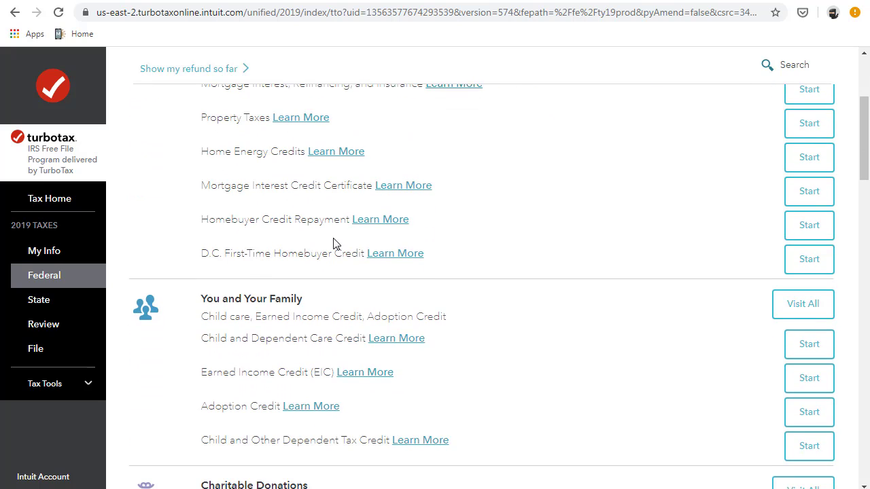
scroll(335, 244, down, 2)
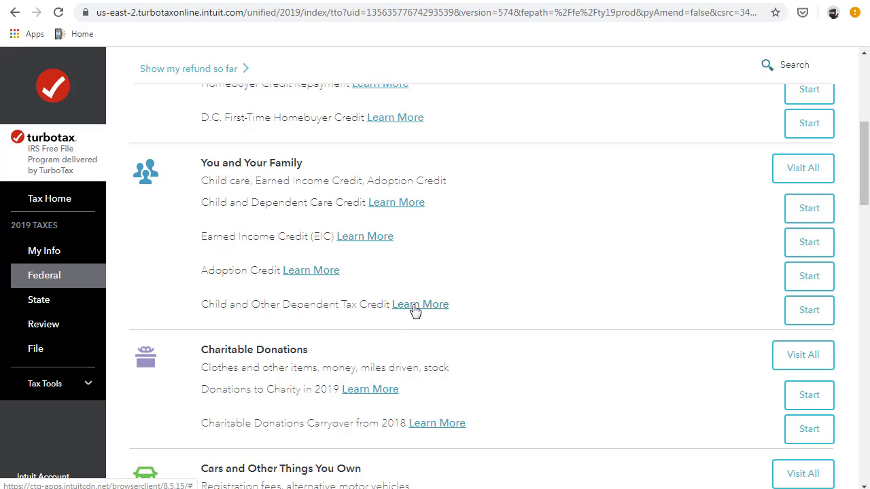
scroll(344, 303, down, 4)
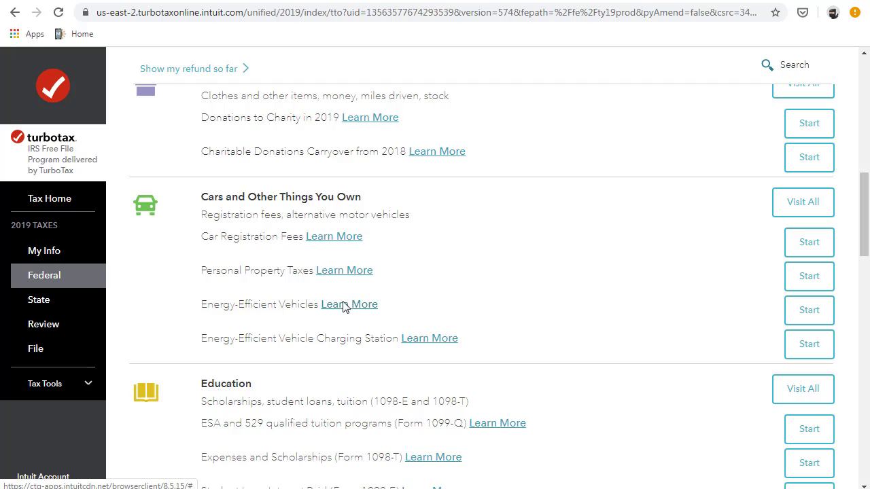
scroll(343, 306, down, 2)
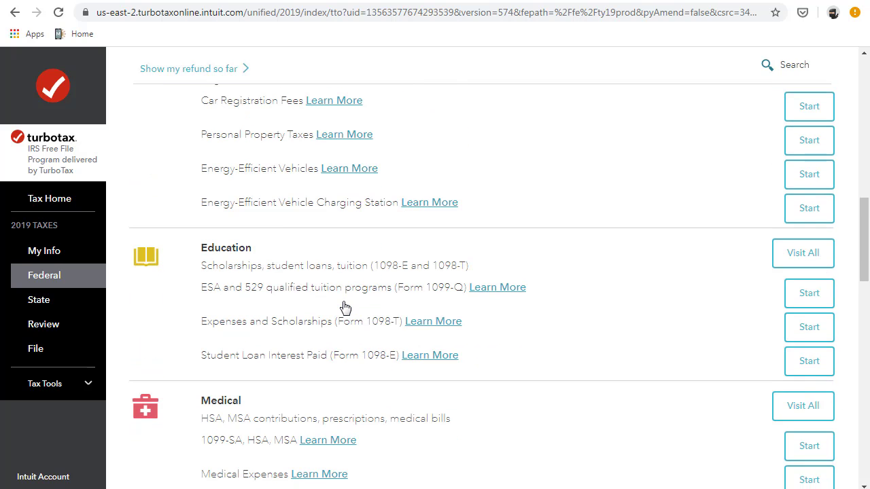
scroll(345, 308, down, 3)
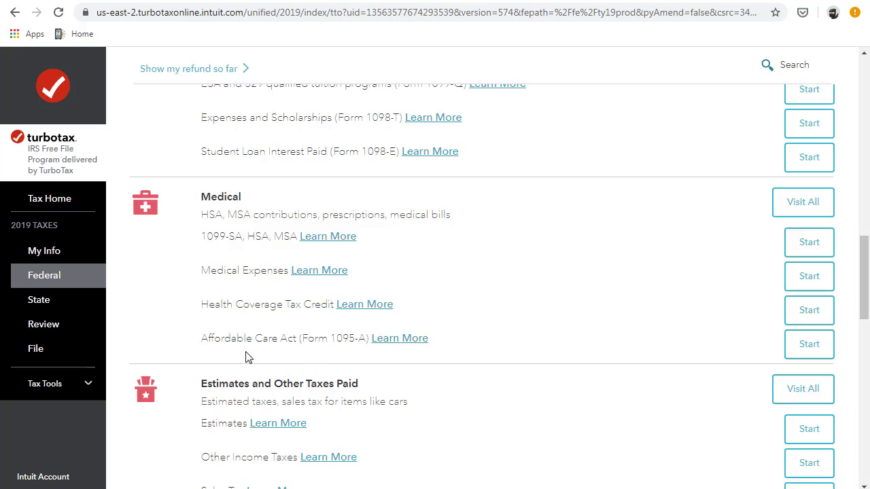
scroll(596, 352, down, 5)
scroll(507, 328, down, 10)
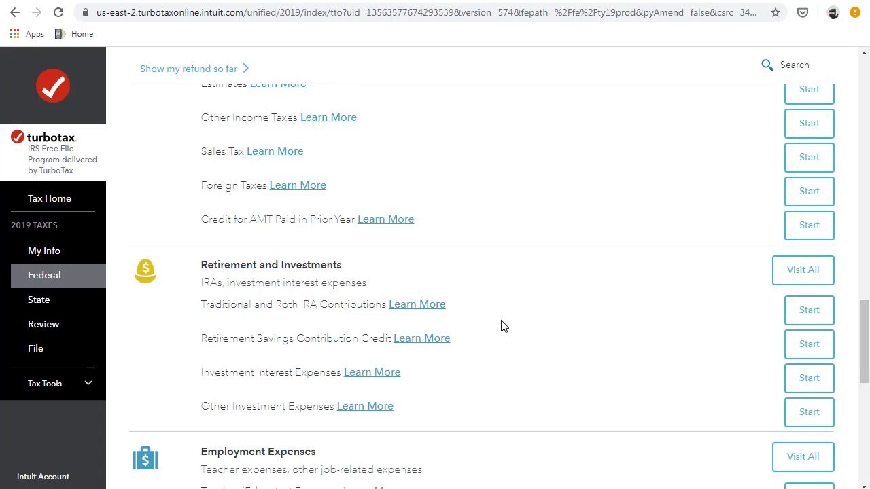
scroll(502, 323, up, 3)
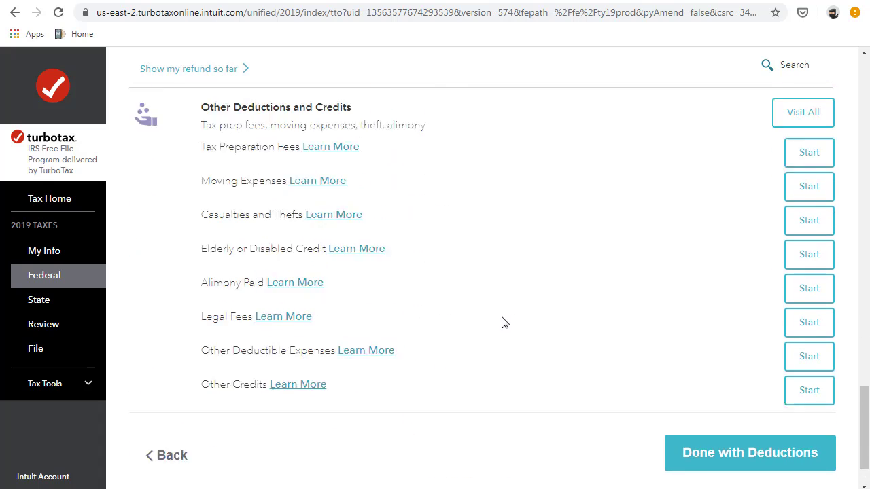
scroll(688, 373, down, 3)
- Finish deductions, decline entering sales tax, and accept the $12,200 standard deduction
click(711, 399)
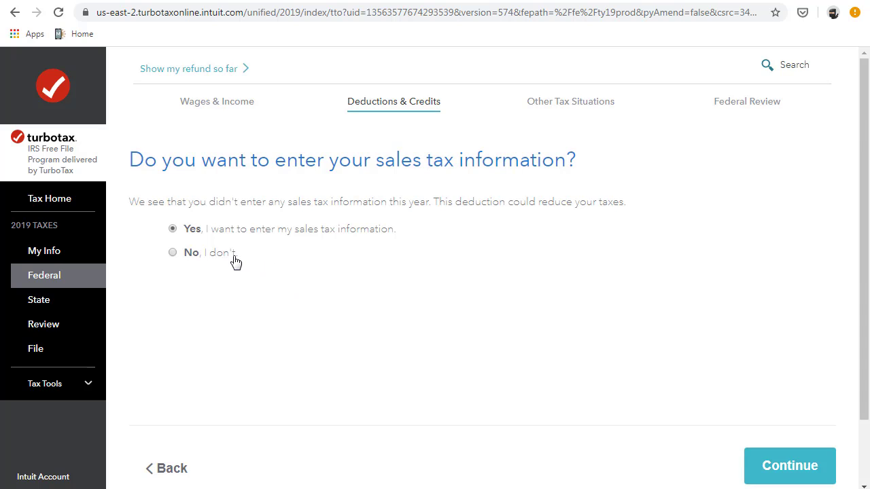
click(173, 252)
click(769, 479)
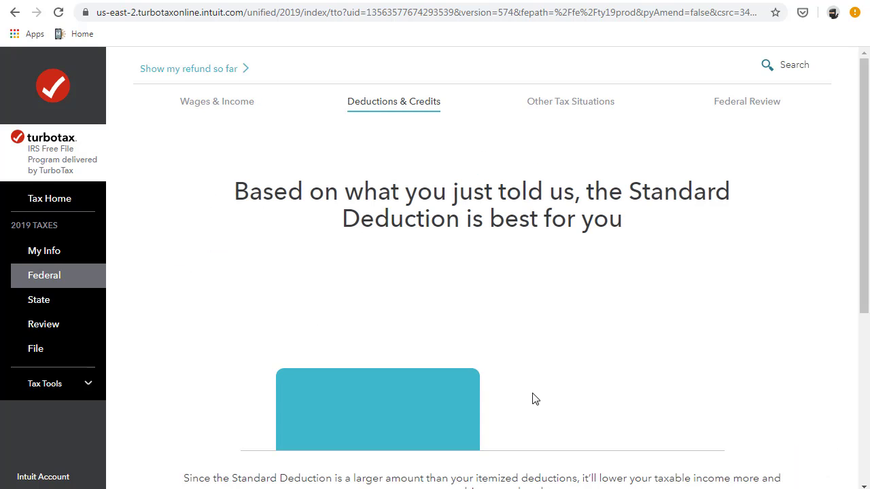
scroll(534, 399, down, 3)
scroll(534, 399, up, 2)
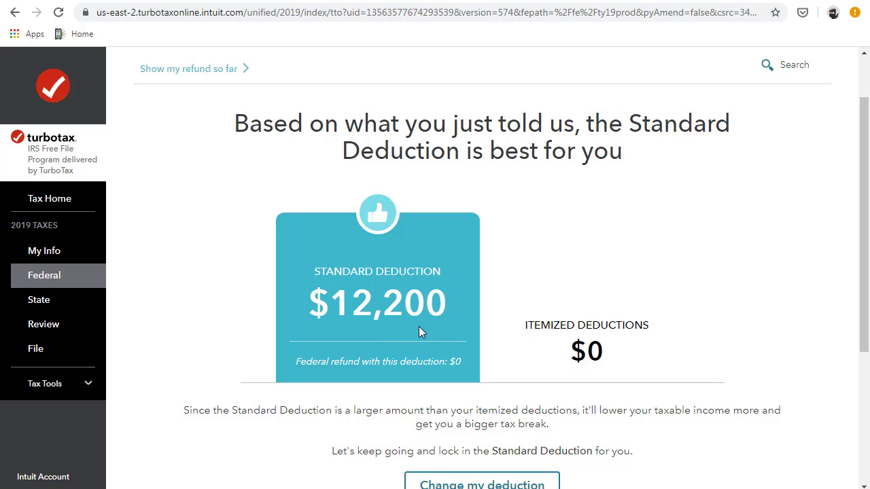
scroll(371, 322, down, 2)
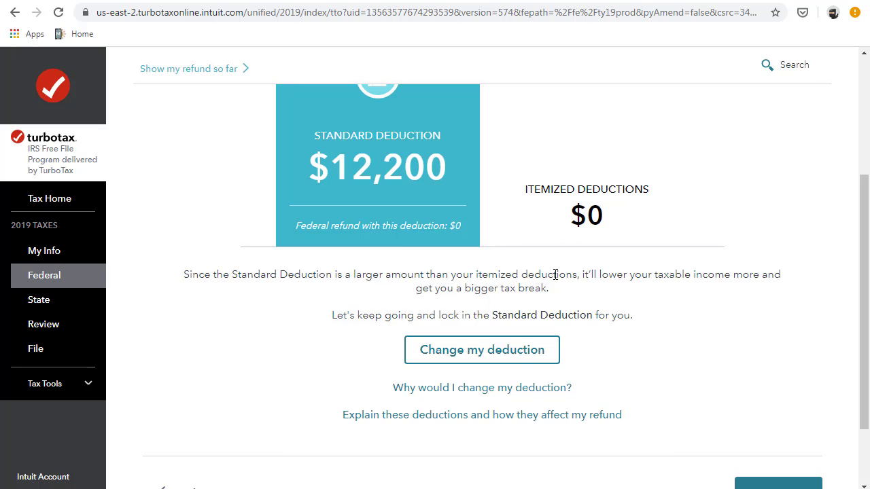
scroll(556, 274, down, 1)
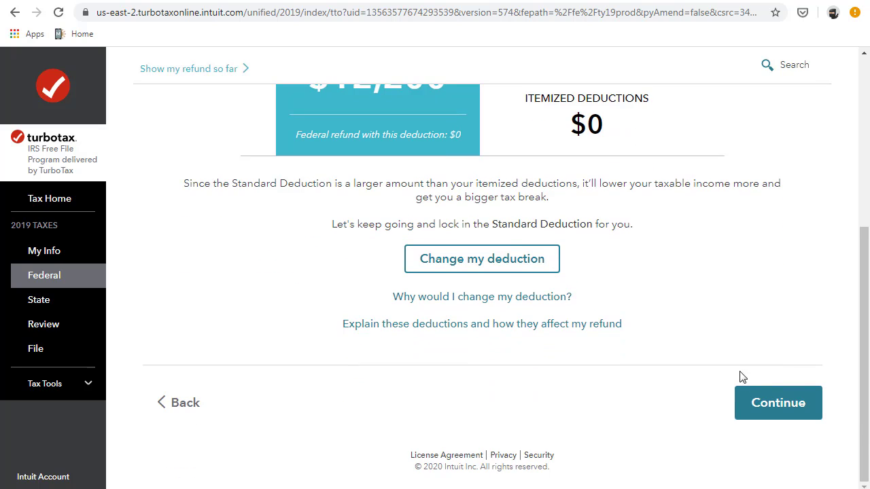
click(764, 400)
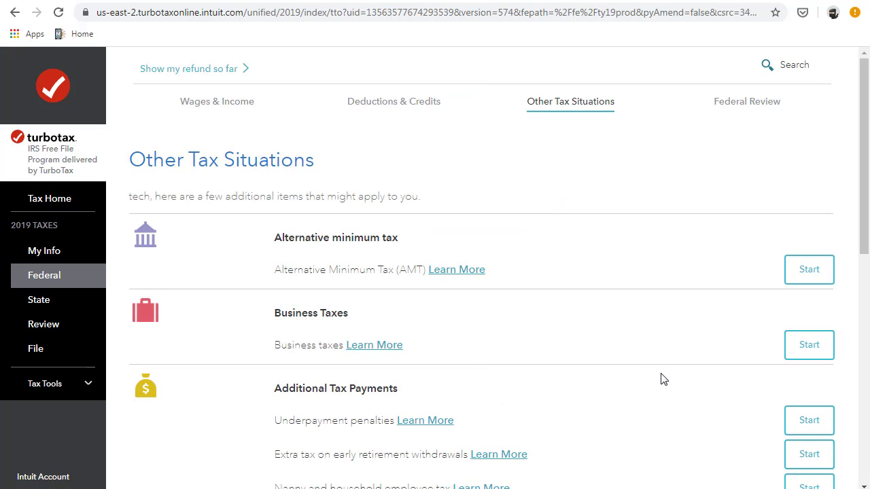
- Finish Other Tax Situations and state there is no Form 1095-A for 2019
scroll(663, 379, down, 2)
scroll(663, 379, up, 2)
scroll(663, 379, down, 2)
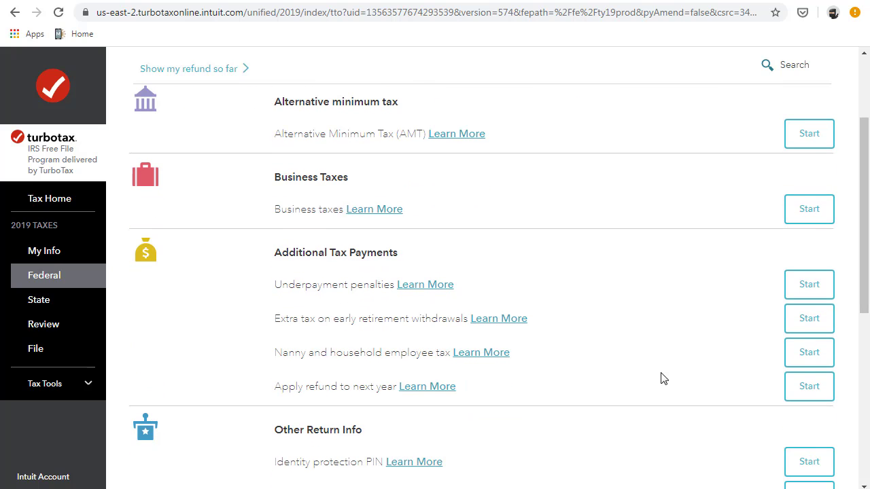
scroll(662, 379, down, 6)
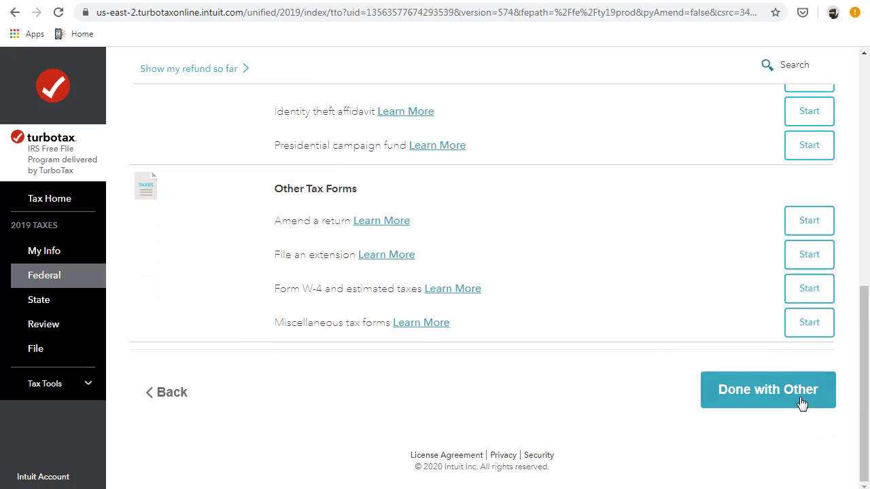
click(802, 404)
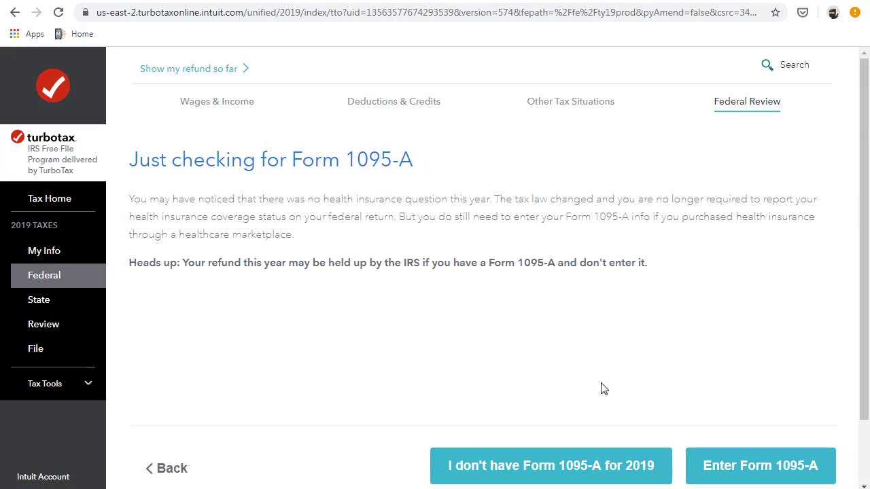
scroll(612, 408, down, 1)
click(544, 402)
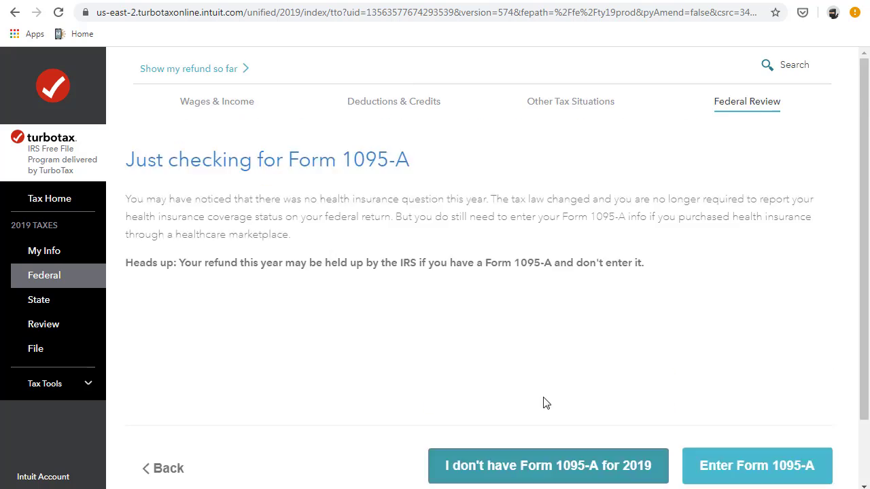
- Check the last name and date of birth on the identity page and confirm them
click(279, 323)
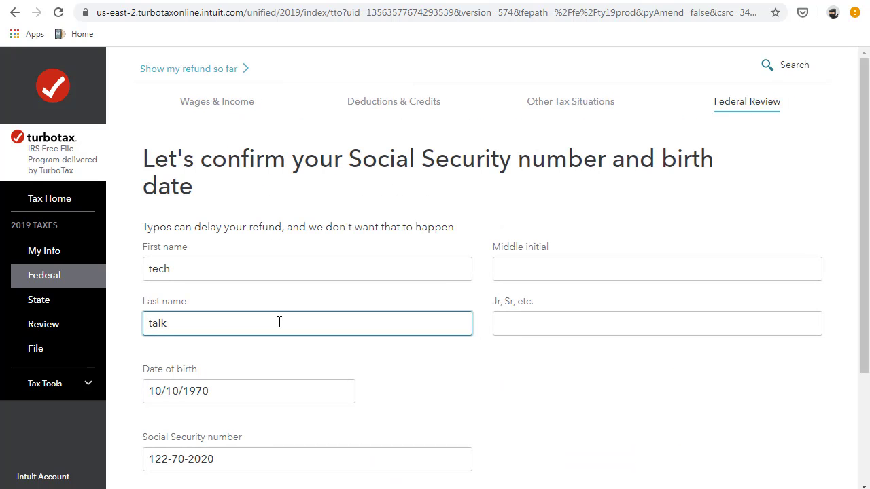
scroll(269, 316, down, 1)
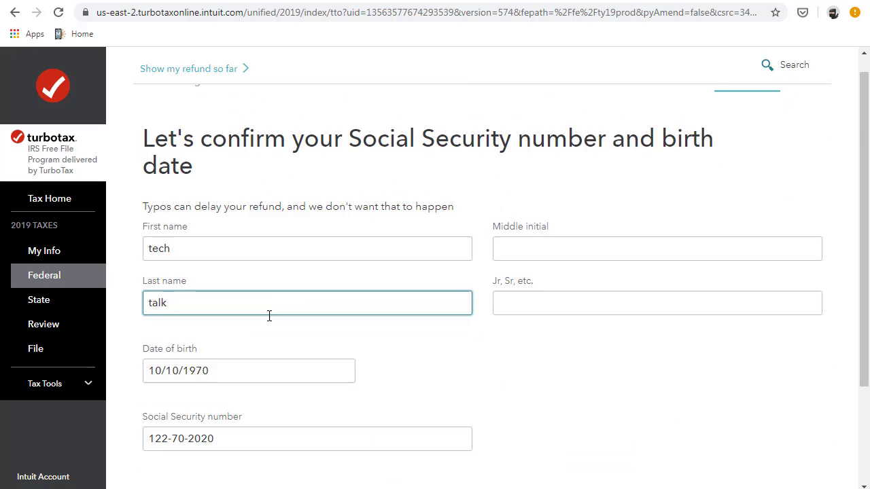
click(269, 316)
scroll(269, 316, down, 2)
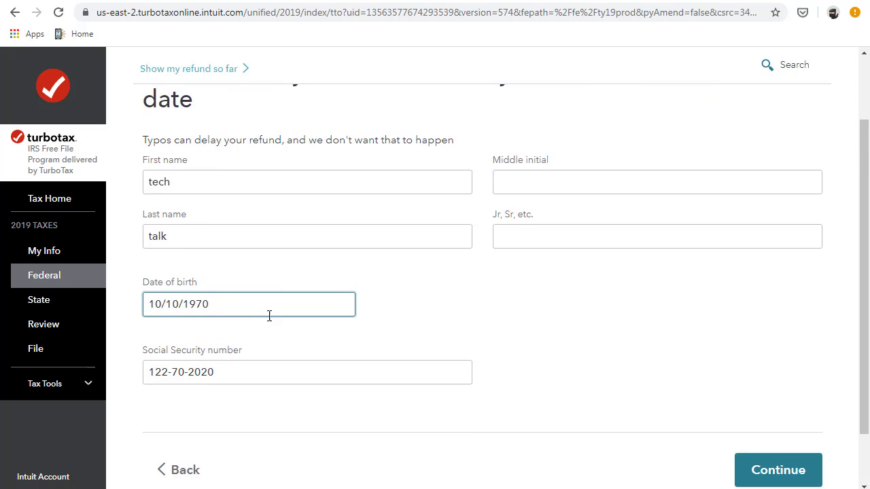
click(786, 413)
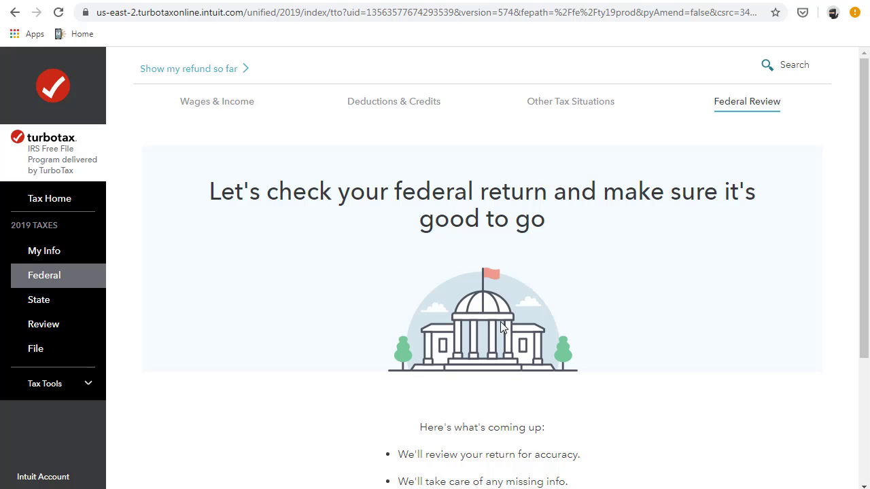
- Run the federal return check and continue past the $0 federal refund summary
scroll(501, 321, down, 2)
click(777, 451)
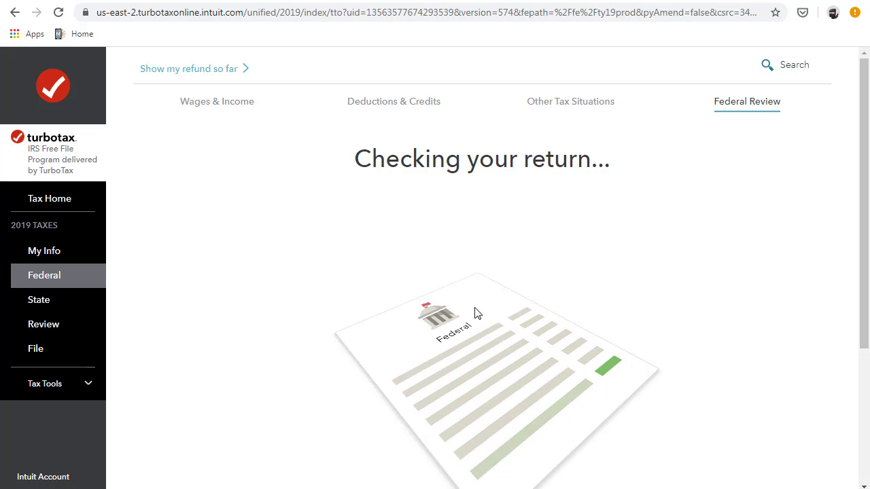
scroll(476, 313, down, 2)
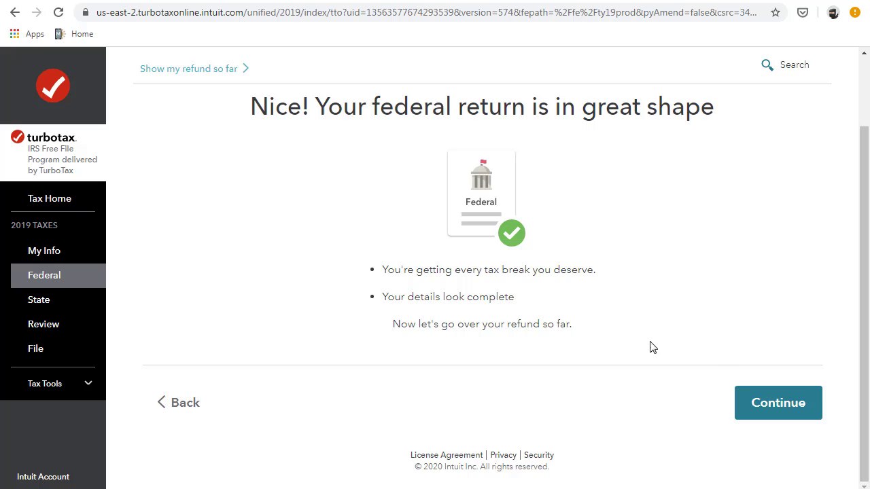
click(782, 404)
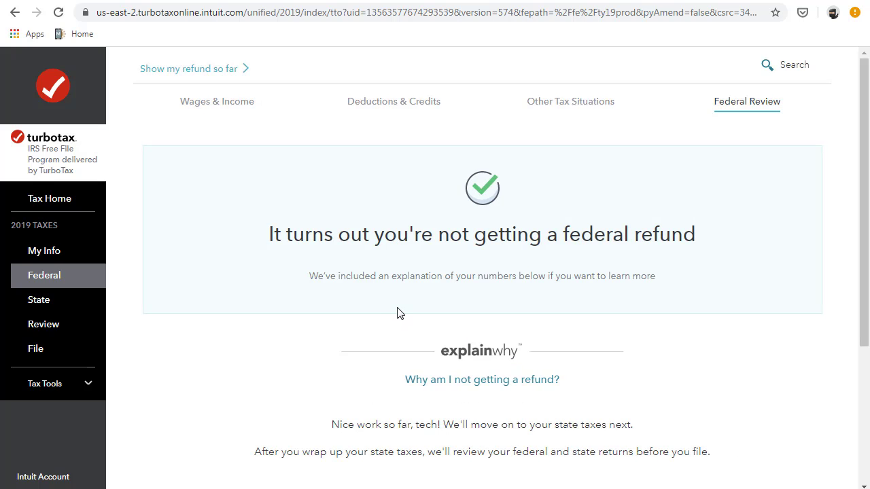
scroll(403, 315, down, 3)
scroll(404, 313, up, 3)
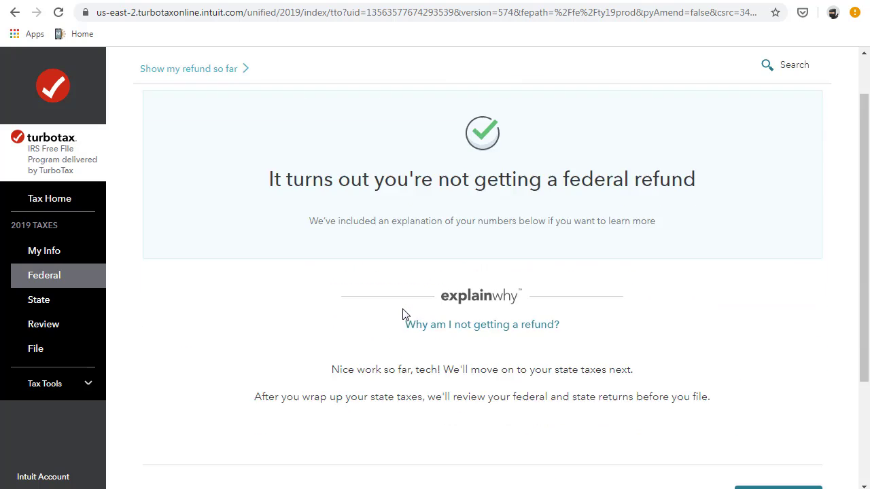
scroll(404, 313, down, 3)
click(762, 360)
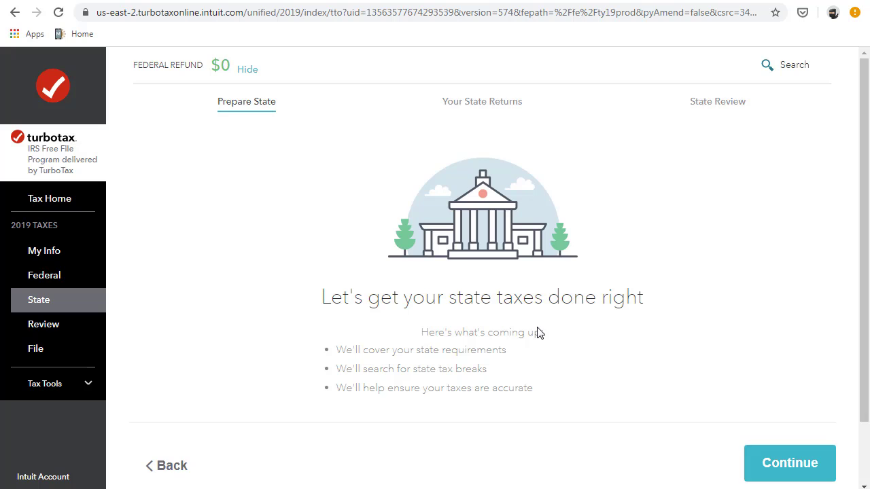
- Continue from Prepare State and skip the Florida state return
scroll(537, 332, down, 2)
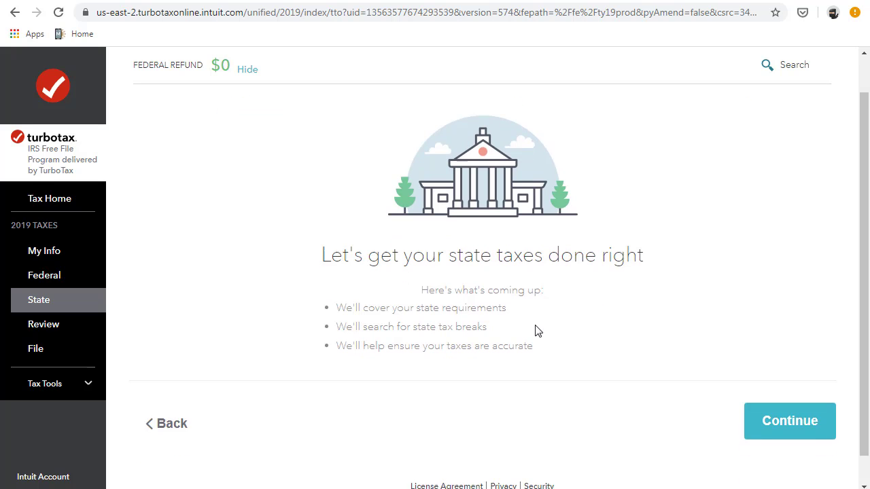
click(824, 396)
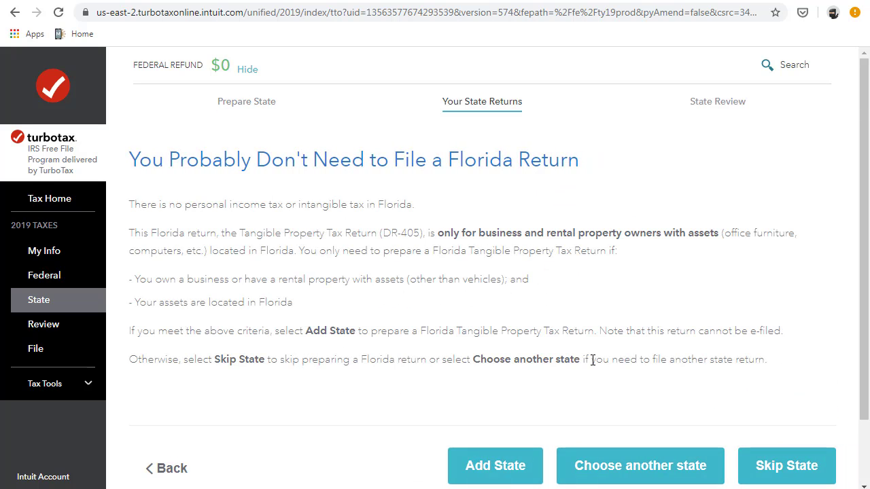
scroll(593, 360, down, 2)
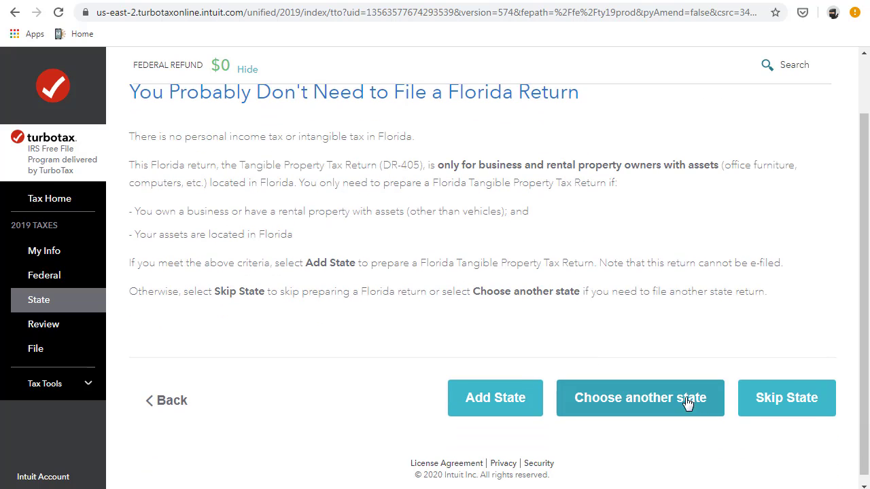
click(773, 405)
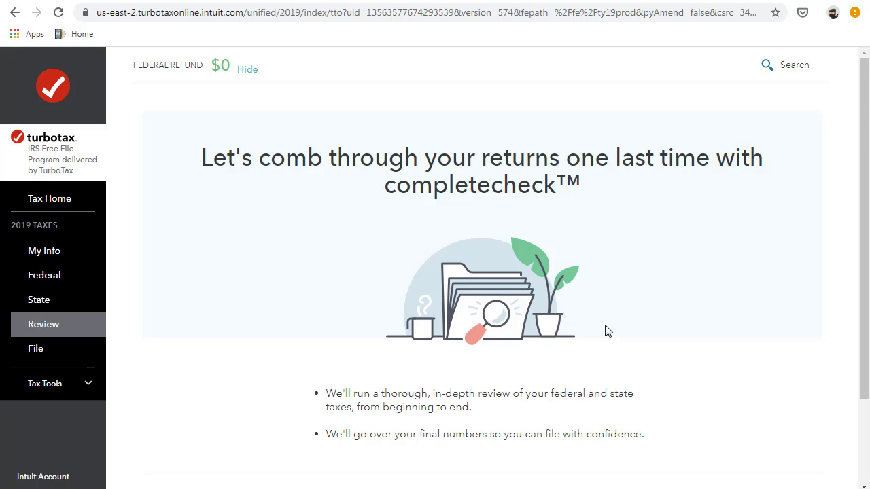
- Run the completecheck with Check my info and open its to-do list of 1 answer to review
scroll(608, 331, down, 3)
scroll(606, 323, up, 3)
scroll(606, 323, down, 3)
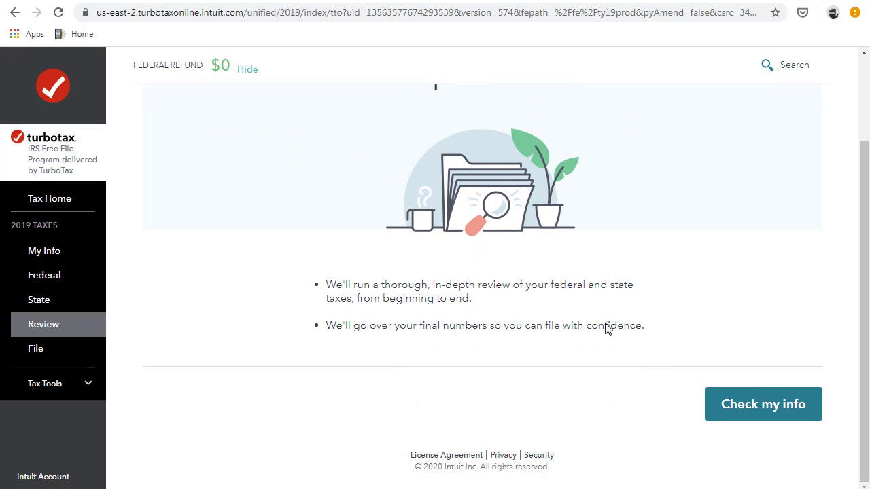
scroll(607, 325, up, 3)
scroll(604, 325, down, 3)
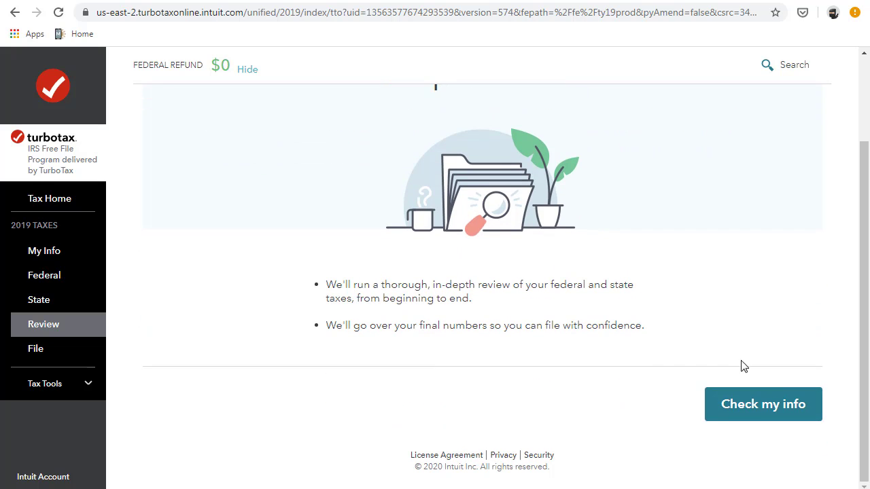
click(763, 408)
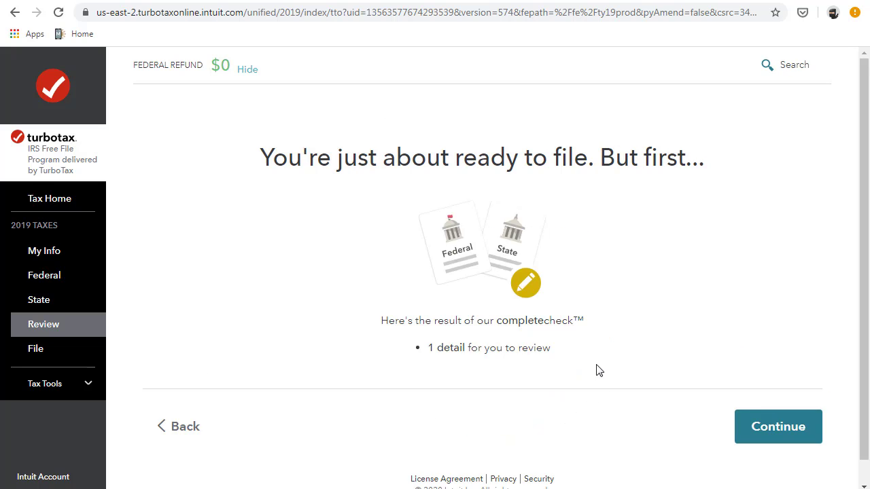
click(768, 426)
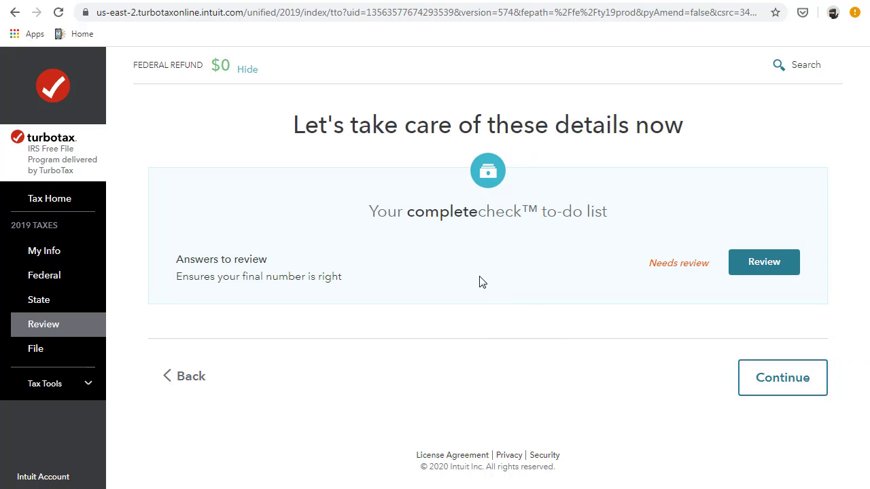
- Open the flagged answers, accept the not-eligible-for-e-filing notice, and return to the Federal section
click(743, 265)
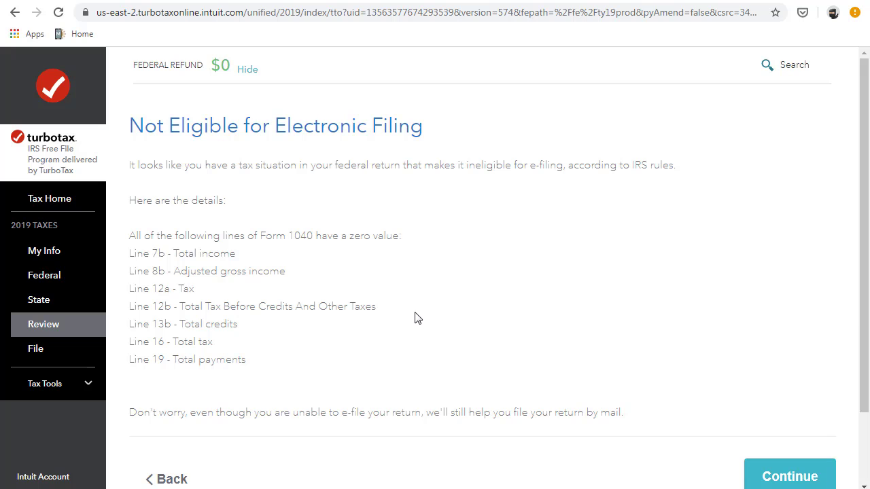
scroll(370, 343, down, 2)
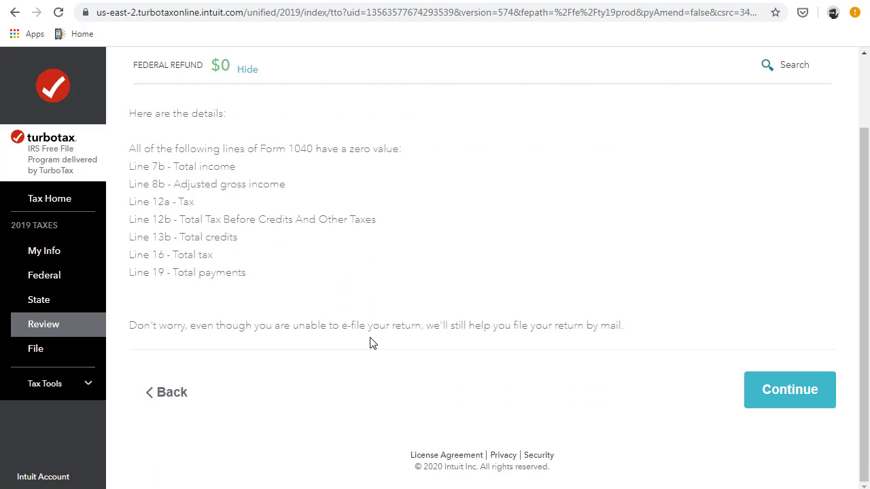
click(776, 382)
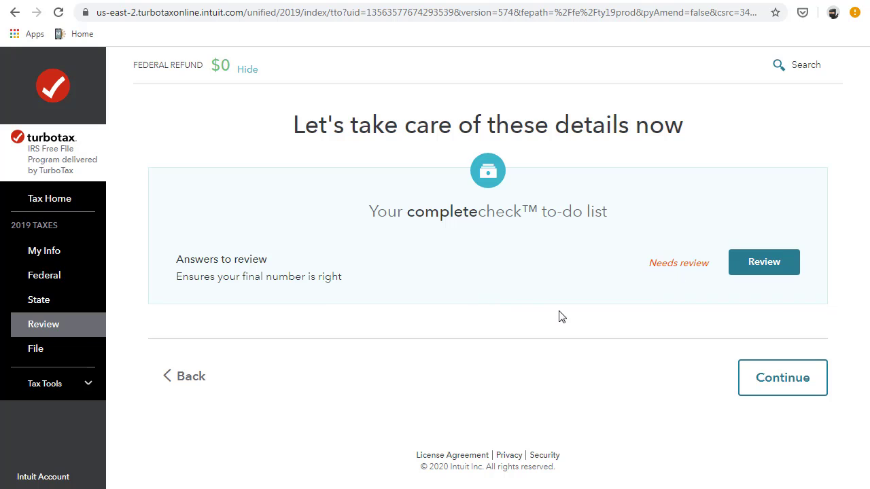
click(46, 280)
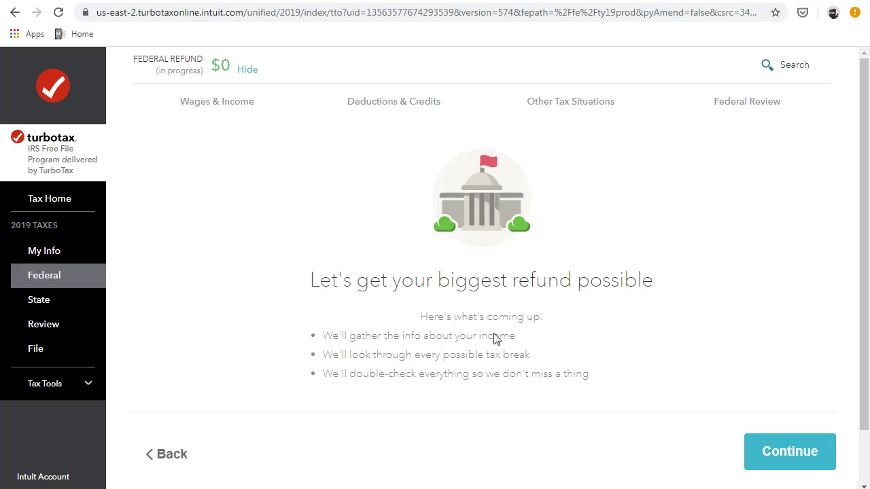
- In Wages & Income, choose topics yourself and answer No to business items
click(211, 107)
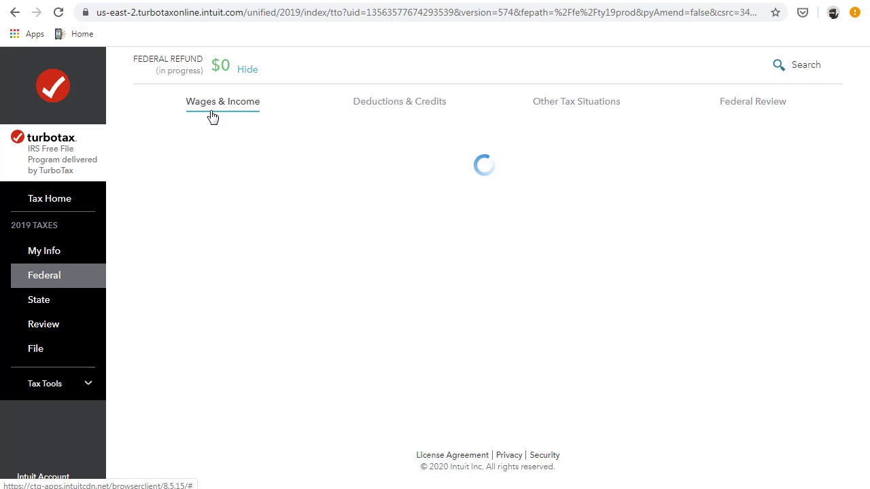
click(562, 293)
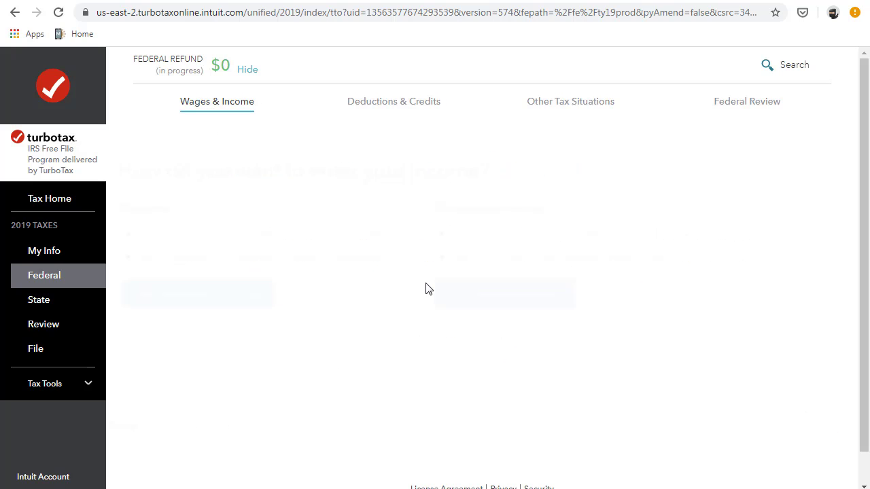
scroll(476, 301, down, 3)
scroll(476, 301, up, 1)
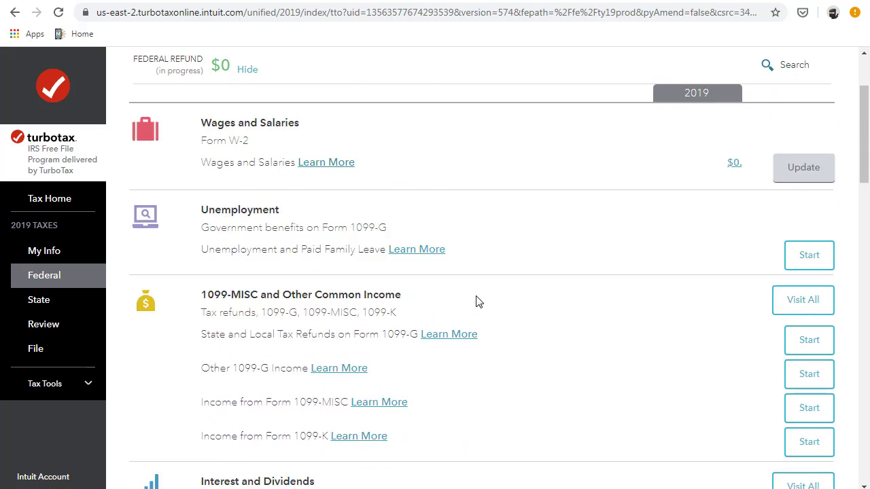
scroll(476, 301, down, 1)
scroll(478, 302, down, 1)
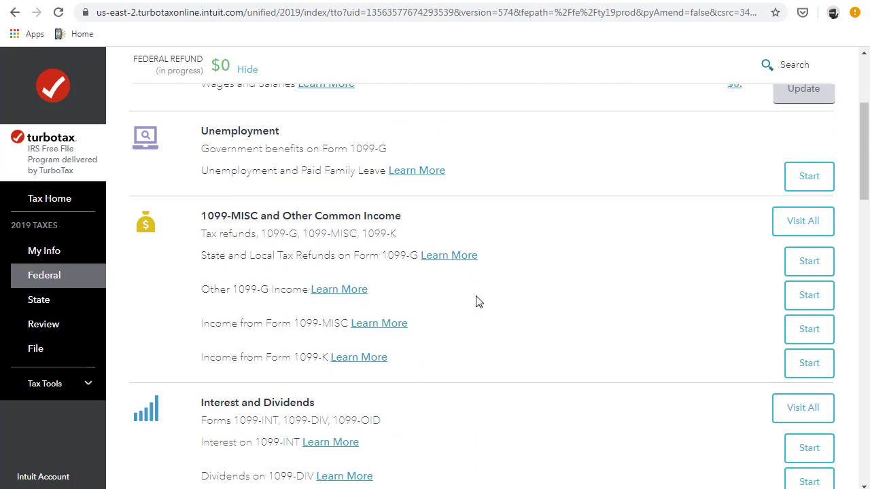
scroll(476, 301, down, 4)
scroll(476, 302, down, 6)
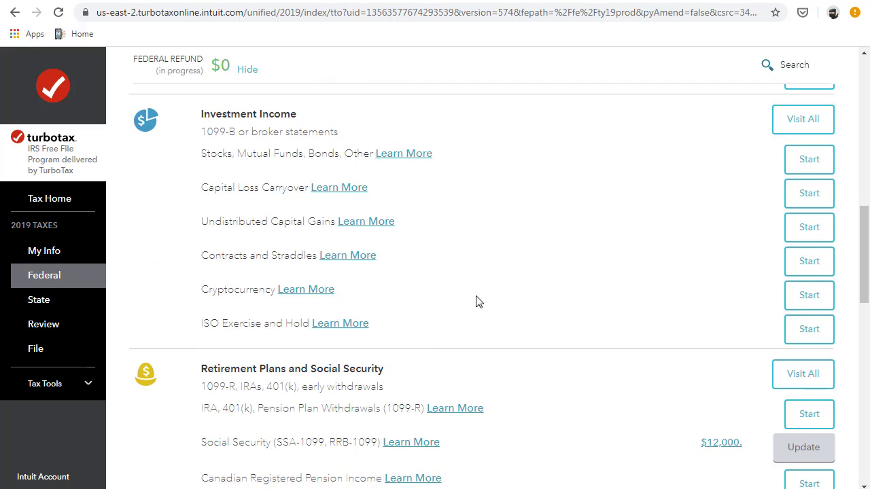
scroll(476, 301, down, 6)
scroll(476, 301, down, 3)
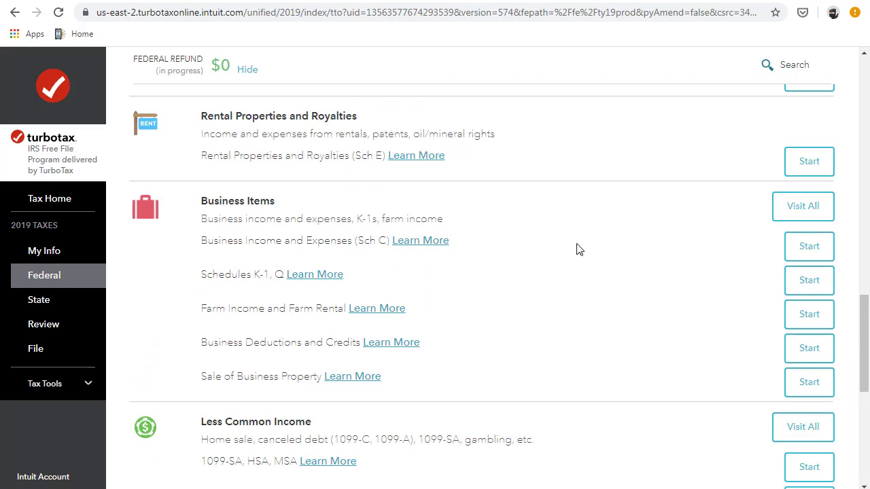
click(781, 211)
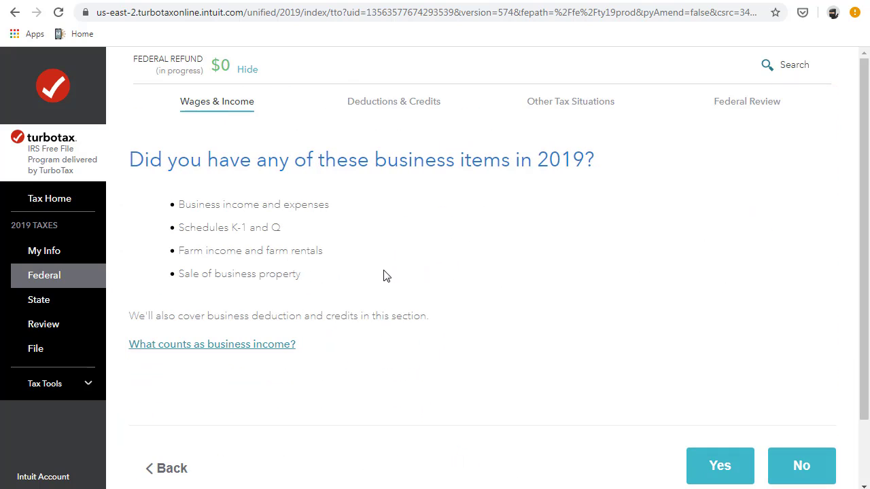
click(793, 464)
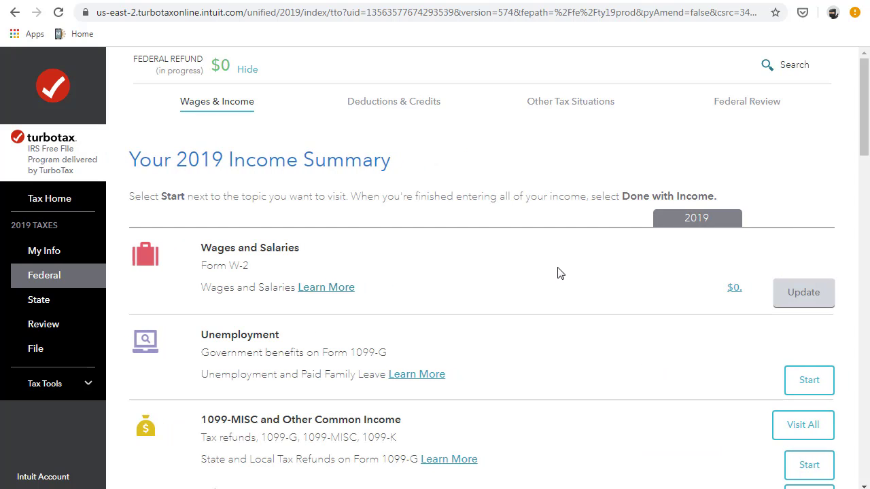
- Update Wages and Salaries to record that there are no W-2s
click(797, 292)
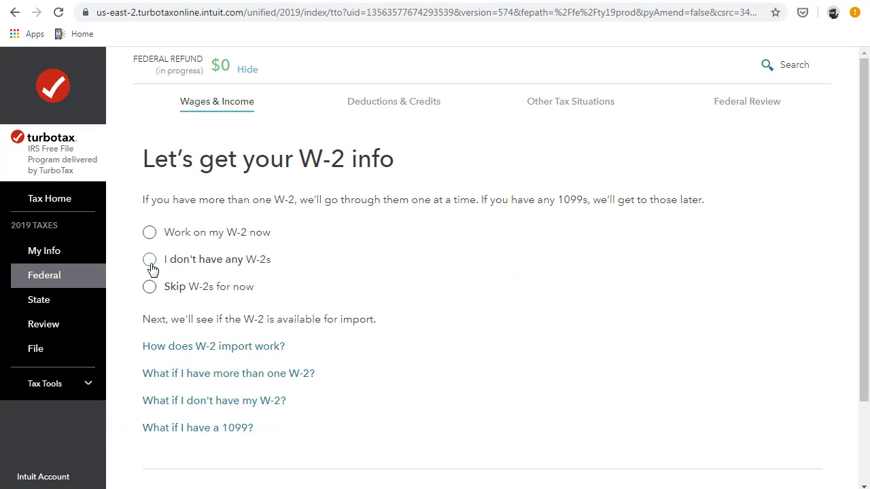
click(149, 262)
scroll(728, 442, down, 3)
click(768, 415)
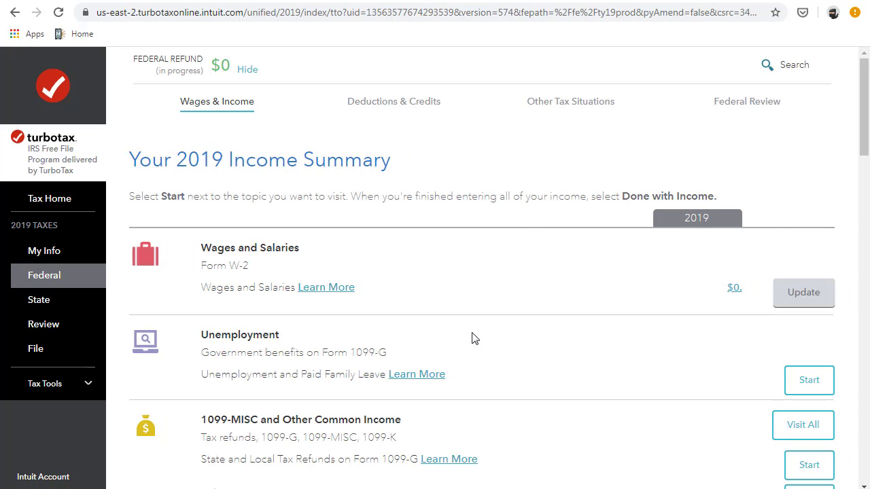
- Revisit Business Items and confirm there were no business items in 2019
scroll(474, 338, down, 3)
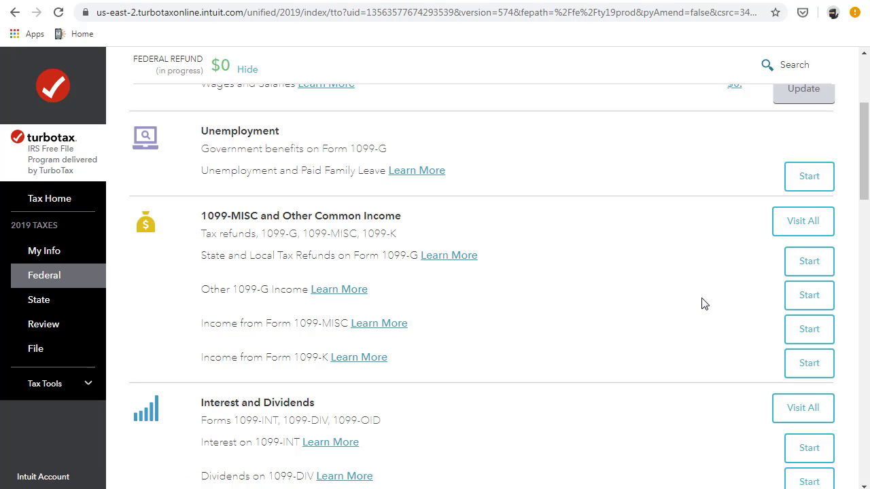
scroll(520, 360, down, 6)
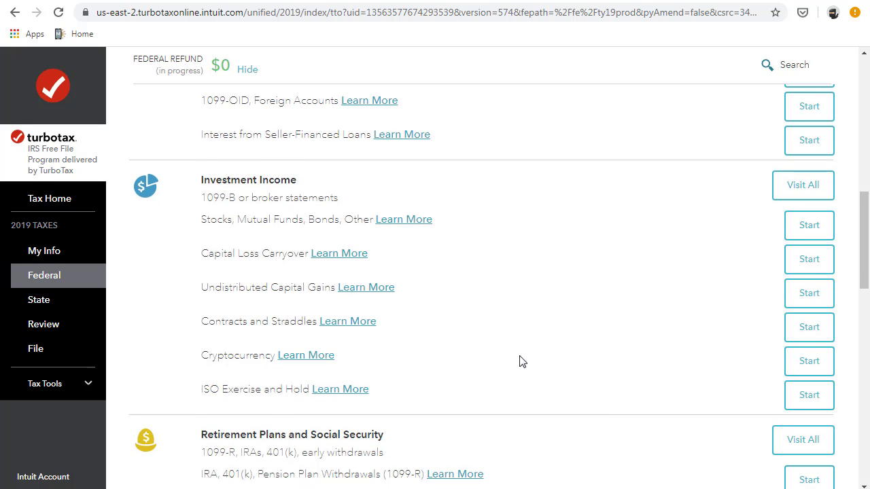
scroll(521, 361, down, 5)
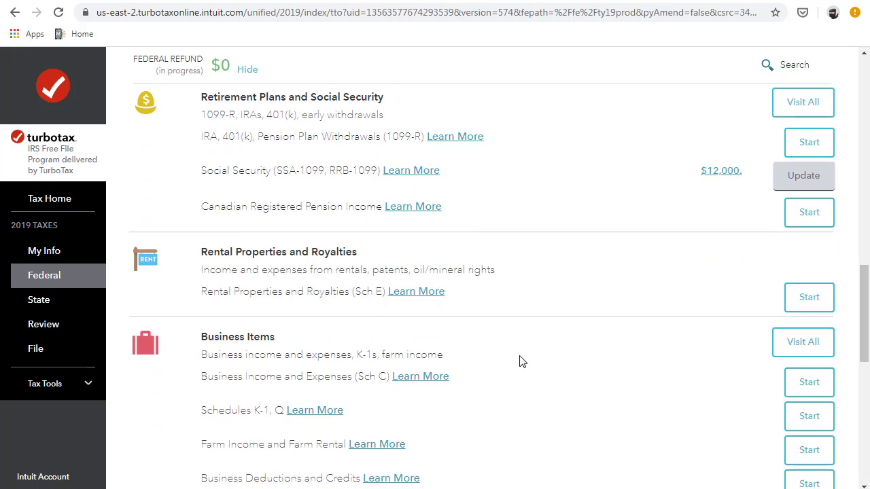
scroll(521, 361, down, 2)
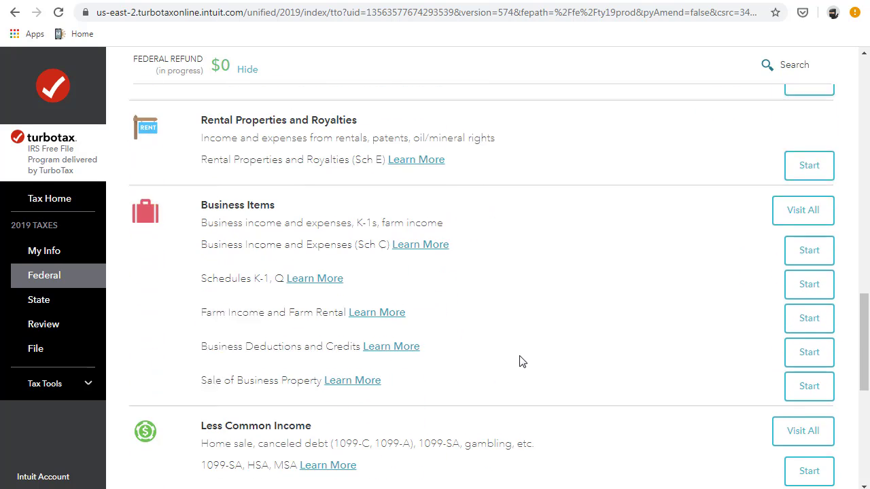
click(786, 206)
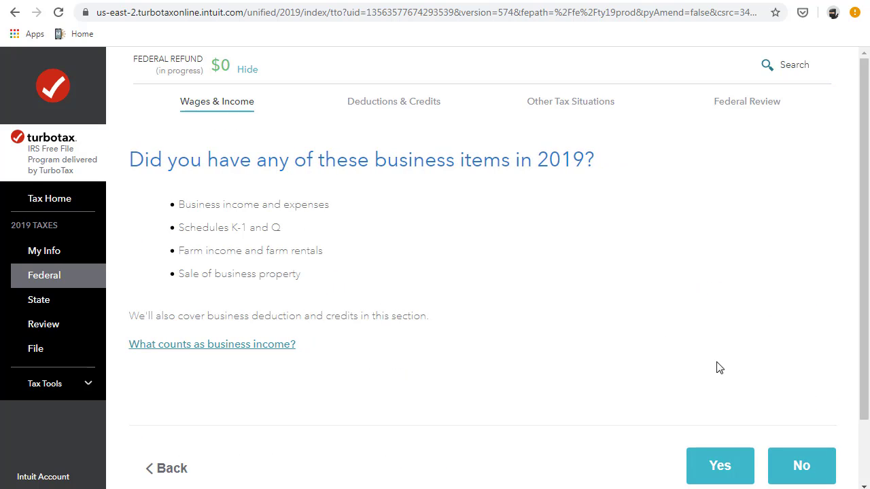
click(804, 464)
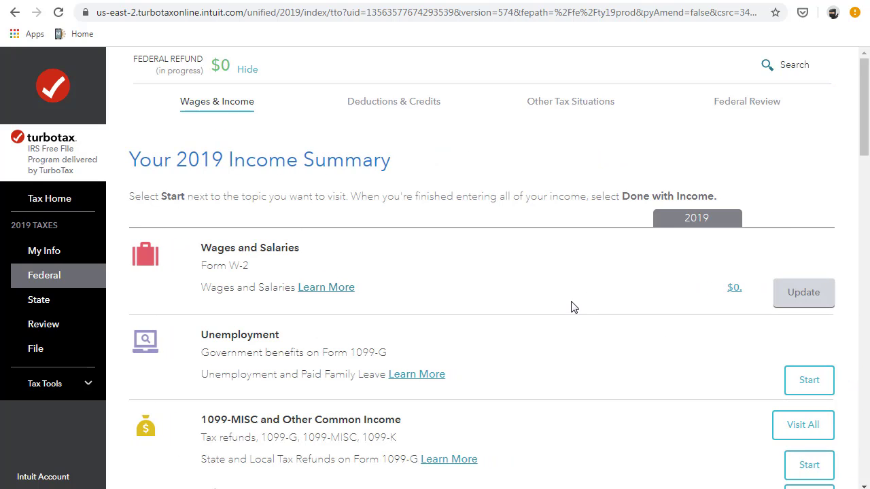
- Finish the income section, answering no to natural disaster and no to virtual currency in 2019
scroll(585, 308, down, 20)
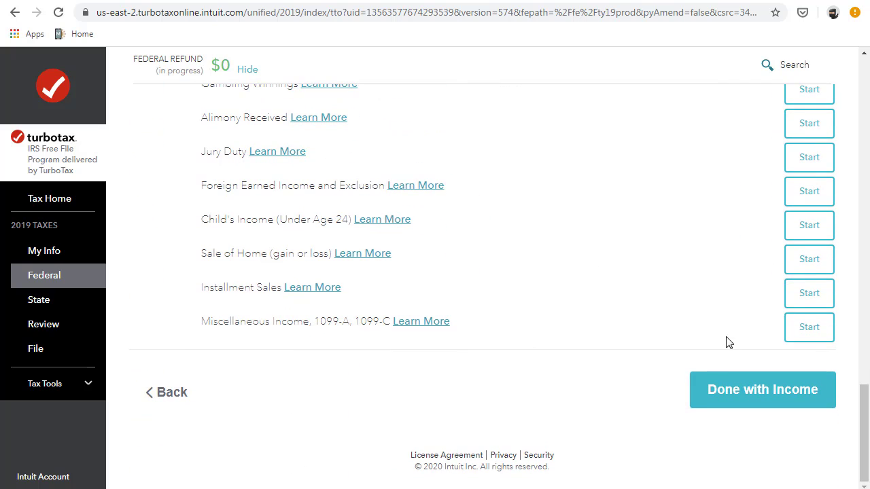
click(738, 390)
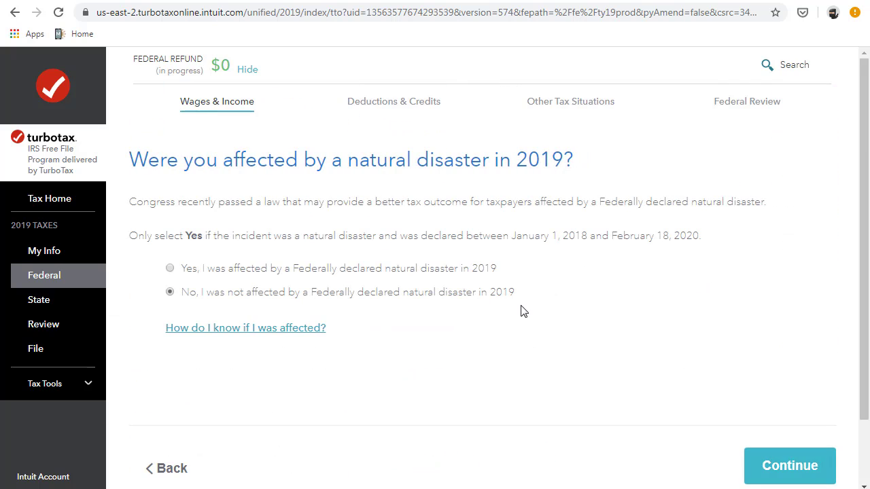
click(774, 469)
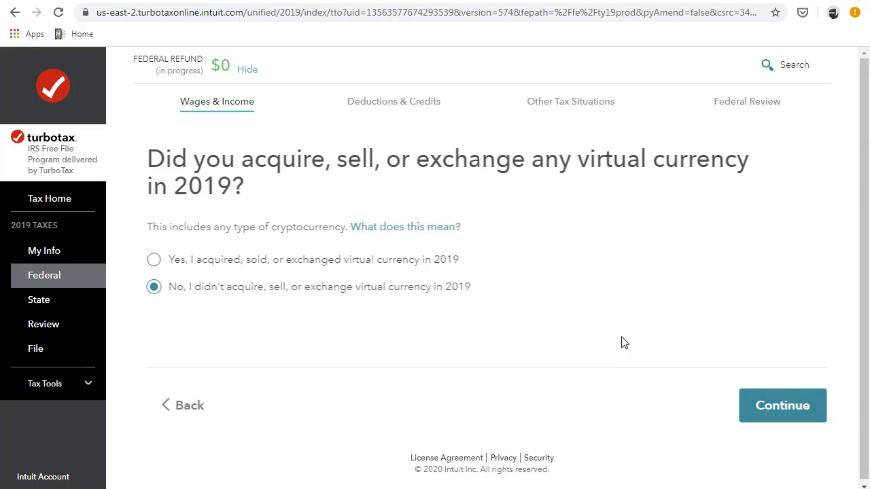
click(773, 406)
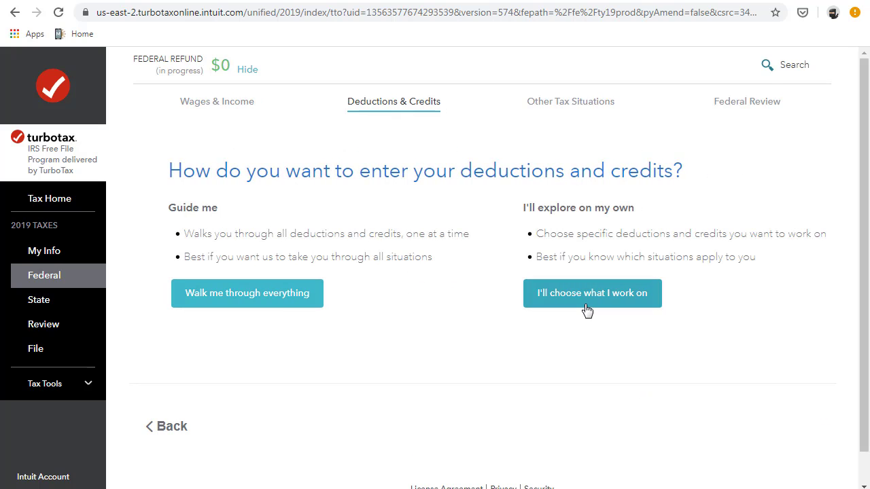
- Finish the deductions, other situations and personal info sections, then start the federal review
click(586, 307)
scroll(441, 311, down, 20)
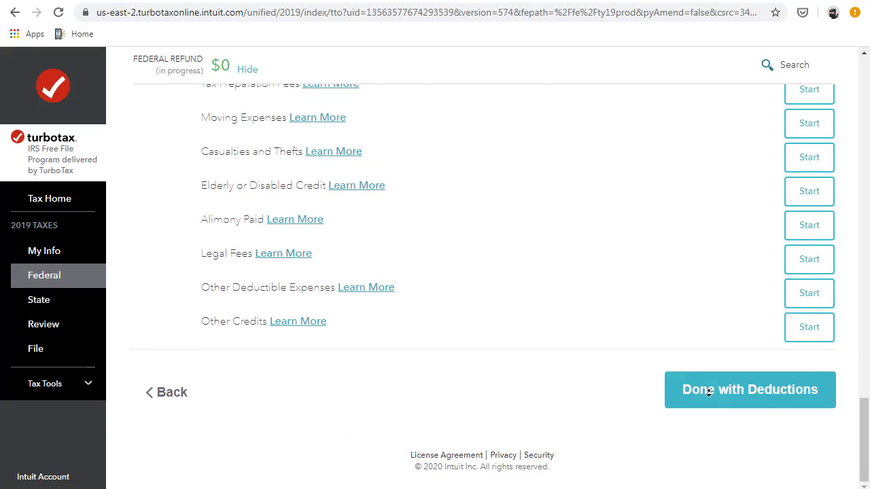
click(709, 391)
scroll(503, 311, down, 4)
click(759, 392)
scroll(577, 353, down, 8)
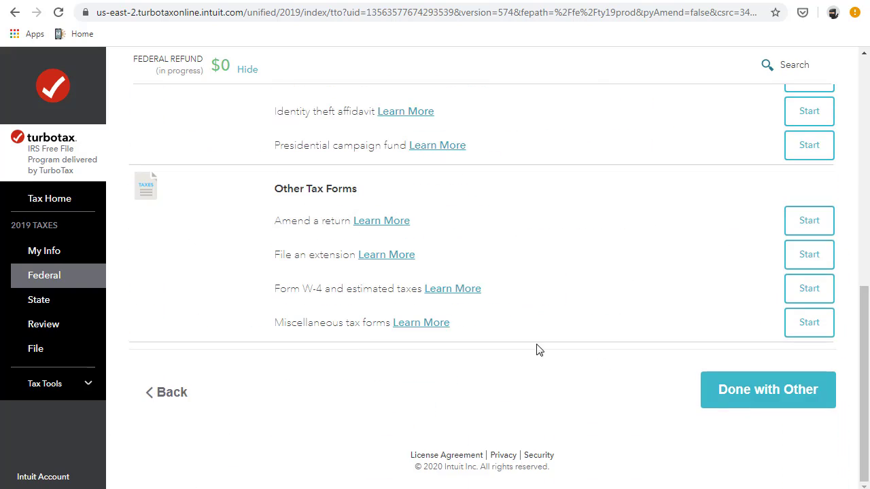
click(767, 390)
scroll(358, 314, down, 3)
click(778, 404)
scroll(503, 349, down, 3)
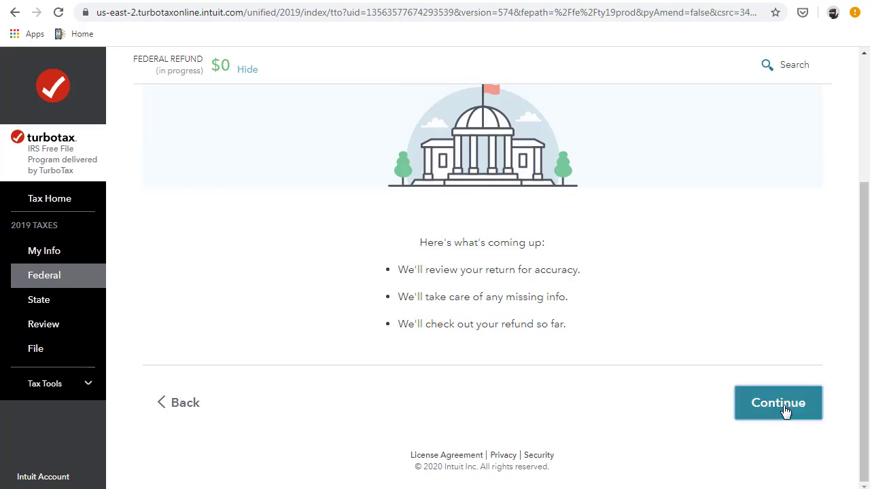
click(784, 402)
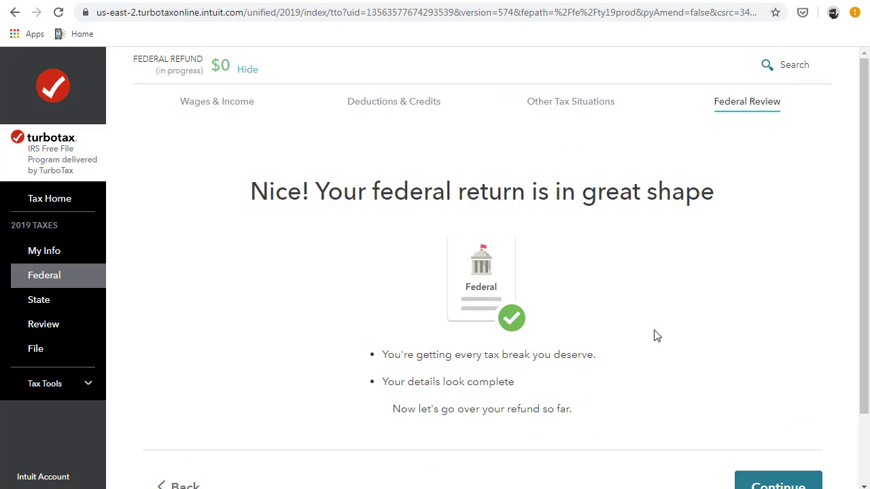
- Move past the federal check and refund summary, and skip the Florida state return
scroll(657, 336, down, 3)
click(778, 421)
scroll(539, 323, down, 4)
click(778, 354)
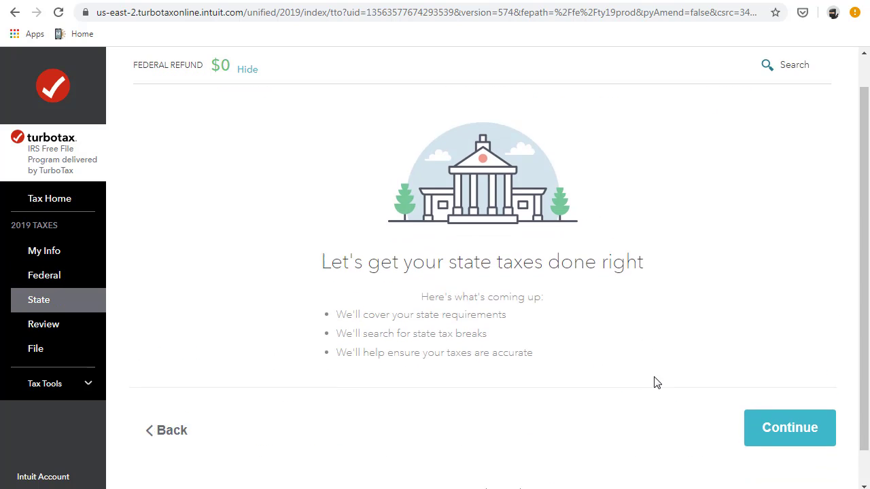
scroll(652, 380, down, 2)
click(773, 390)
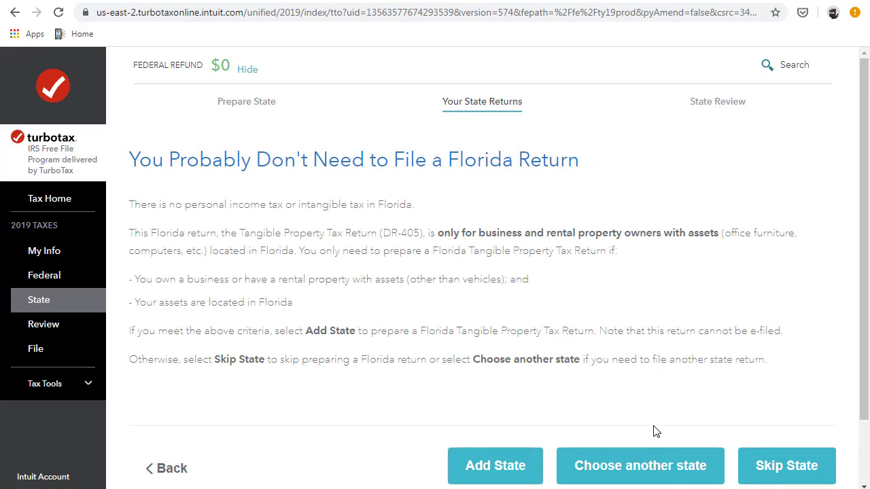
click(763, 472)
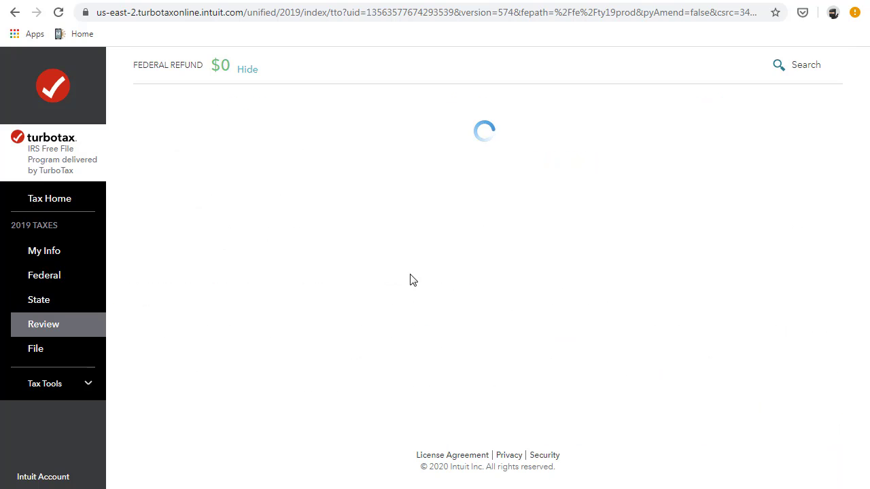
- Rerun completecheck with Check my info and continue to the to-do list
scroll(410, 274, down, 3)
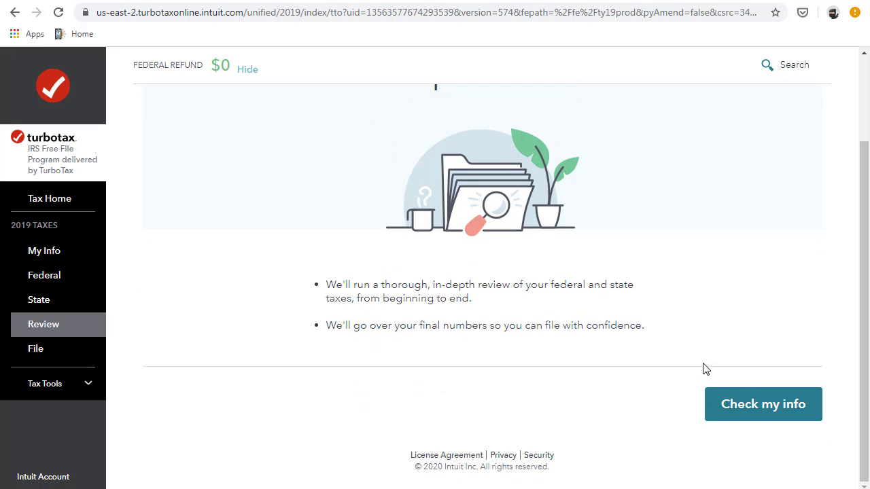
click(762, 410)
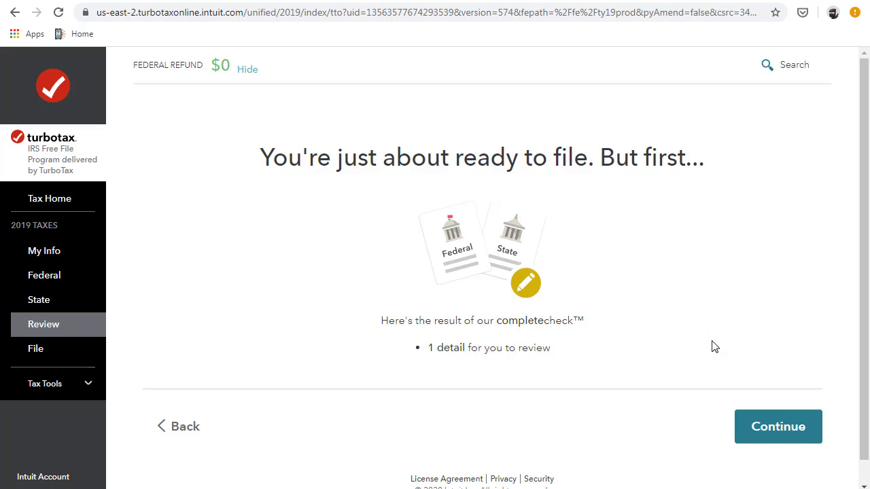
click(787, 435)
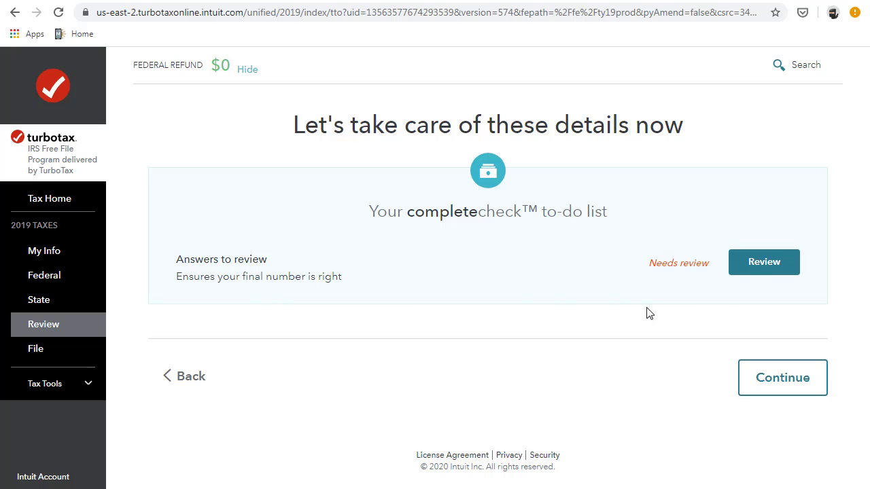
- Review the flagged answer, accept filing by mail, and continue to the $0 final numbers
click(752, 269)
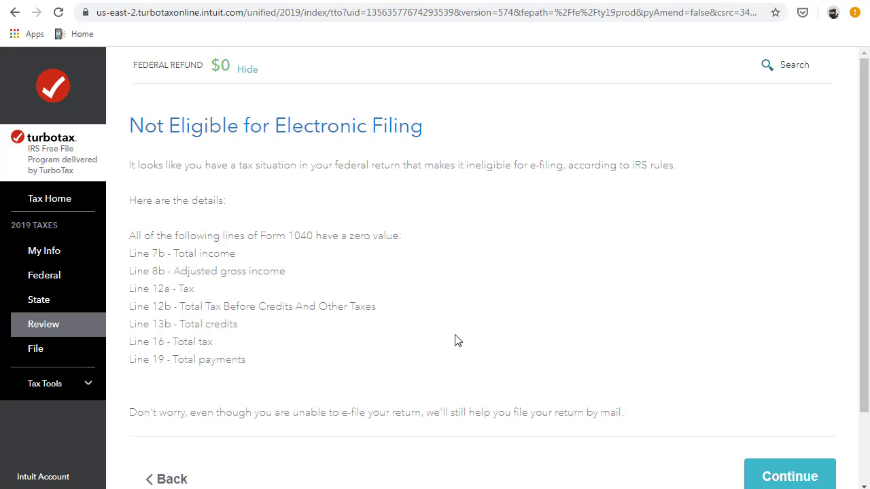
scroll(576, 378, down, 2)
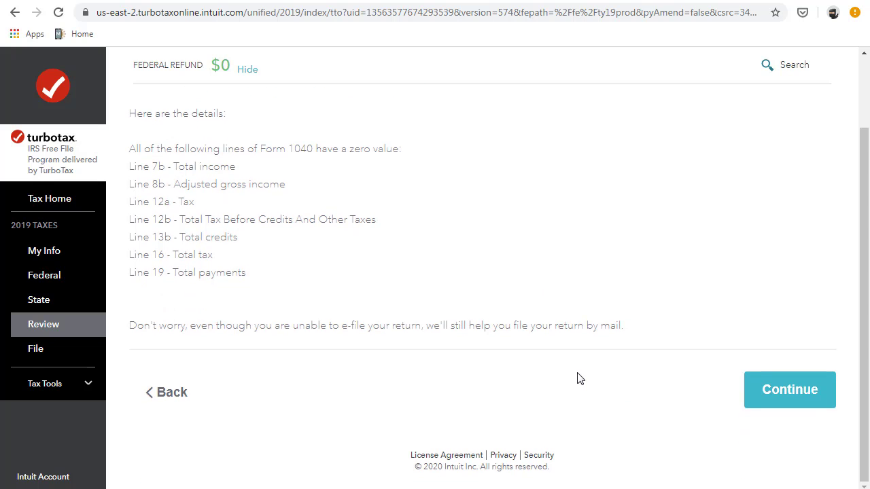
click(788, 401)
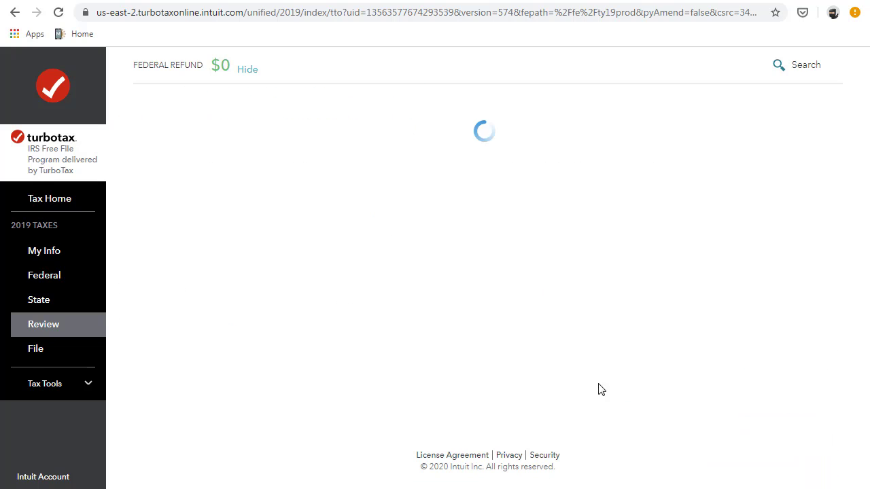
click(787, 390)
click(788, 370)
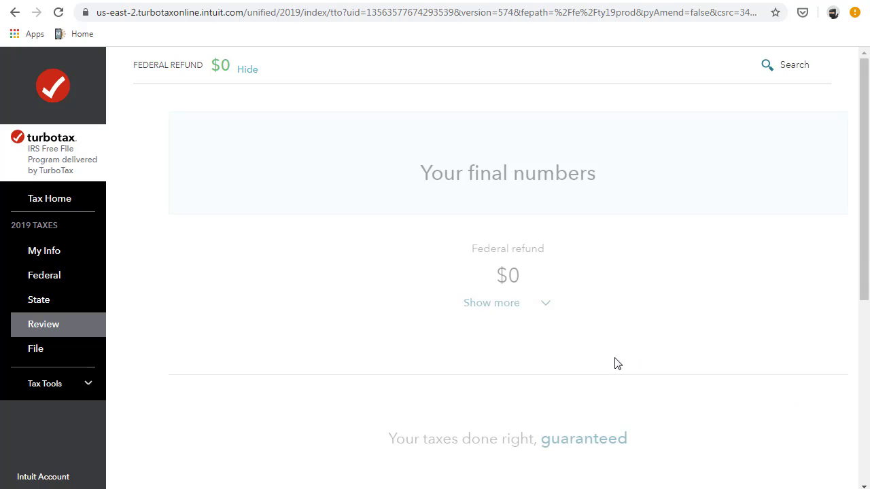
scroll(591, 335, down, 3)
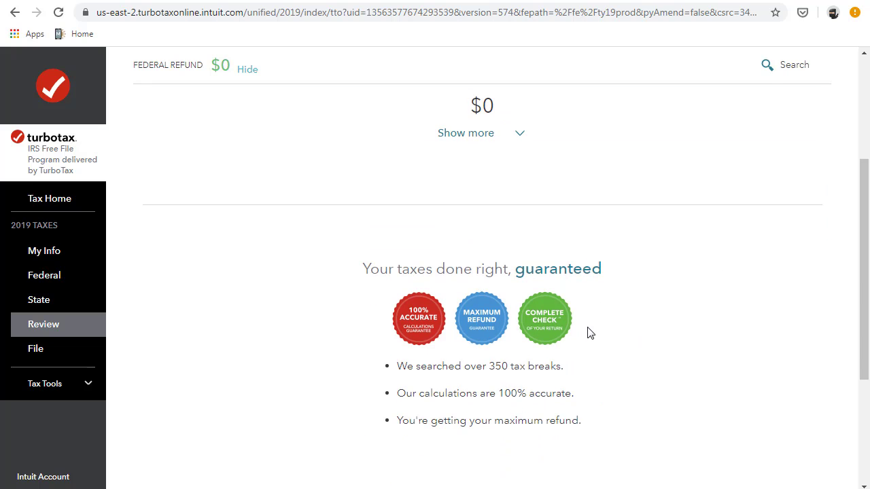
scroll(590, 333, up, 3)
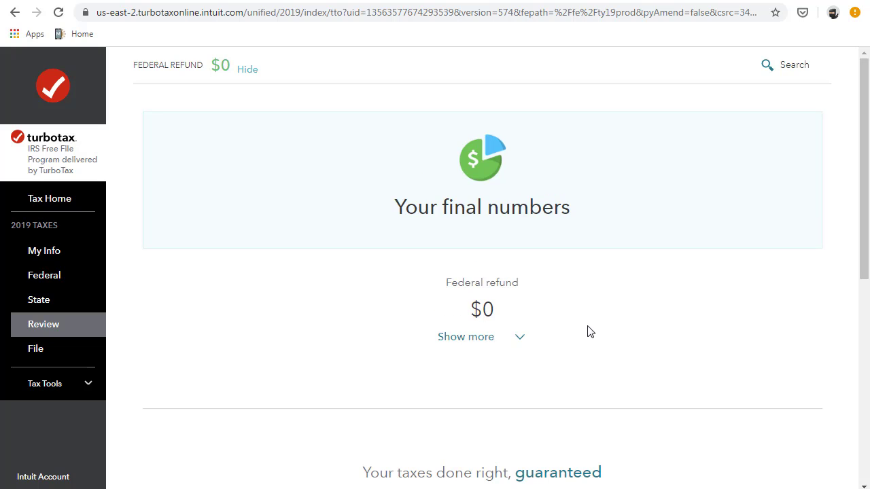
scroll(589, 332, down, 6)
- Start Step 1 and accept the free Free File order
click(791, 361)
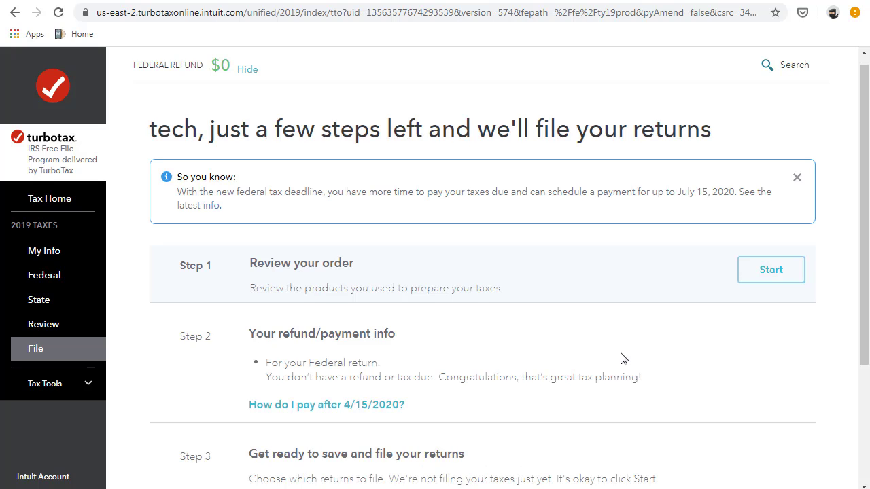
click(754, 270)
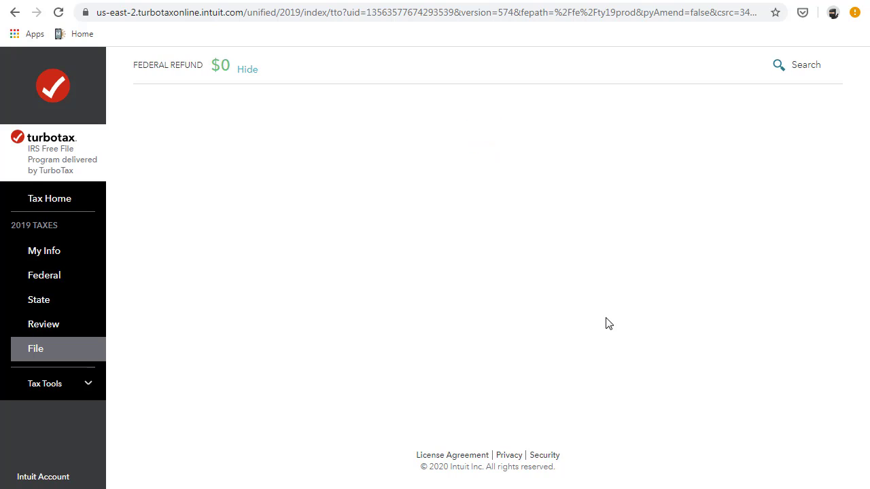
scroll(607, 323, down, 3)
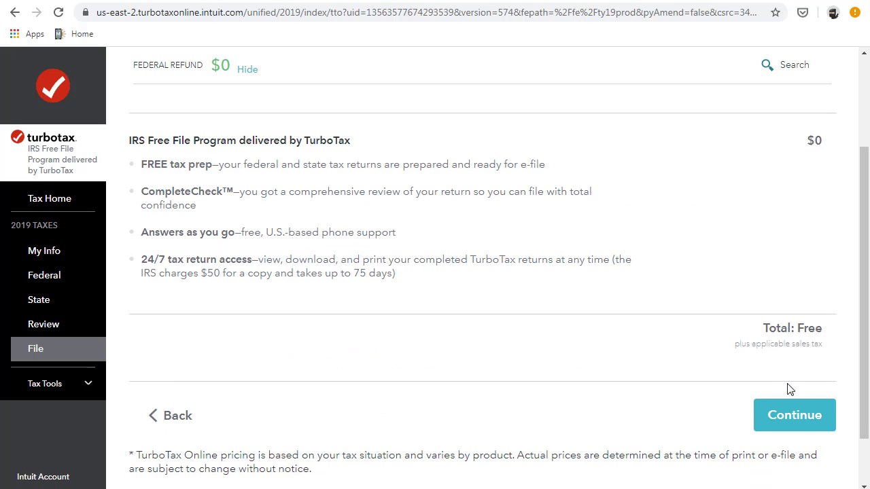
click(798, 414)
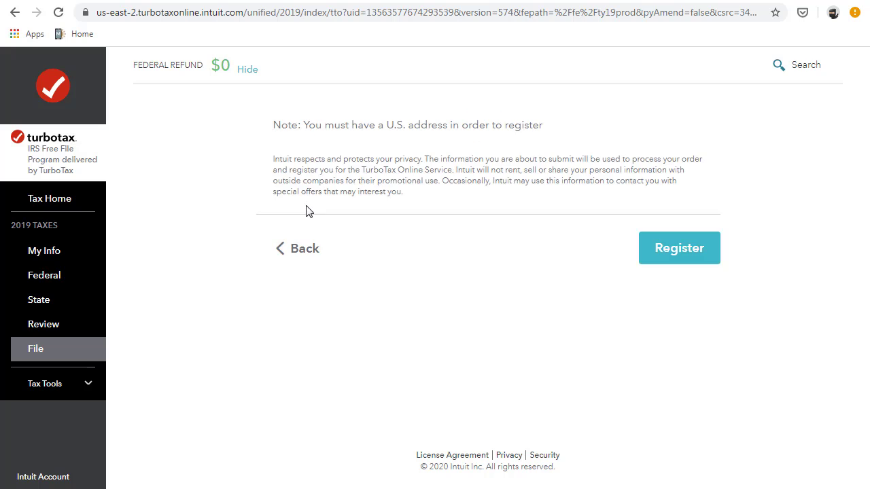
- Register the account using the info from the tax return
click(263, 144)
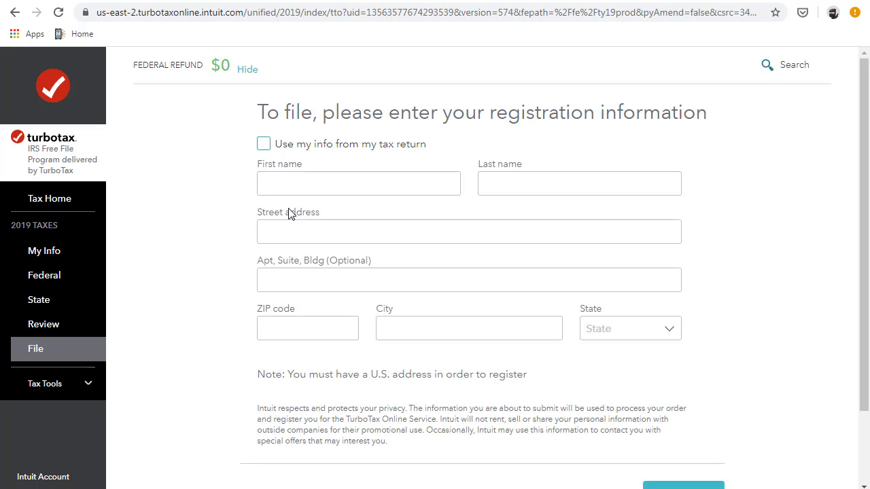
scroll(409, 290, down, 2)
click(678, 412)
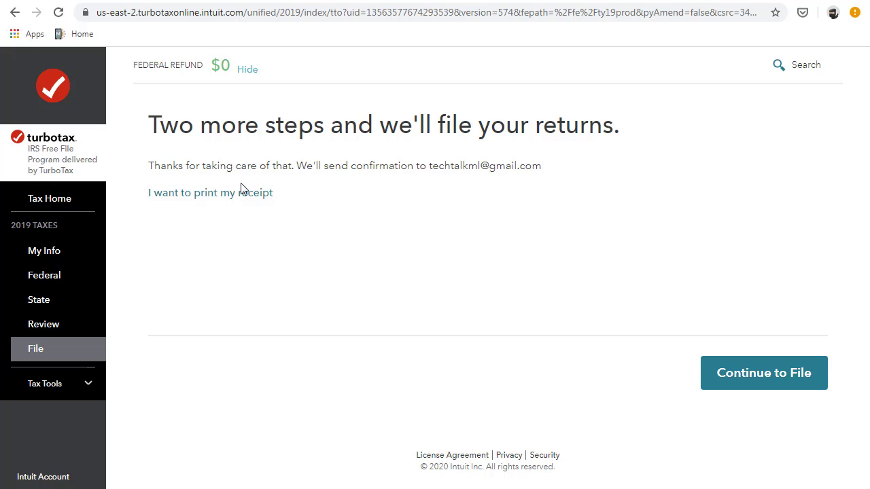
- Continue to File and start Step 3, Get ready to save and file your returns
click(766, 377)
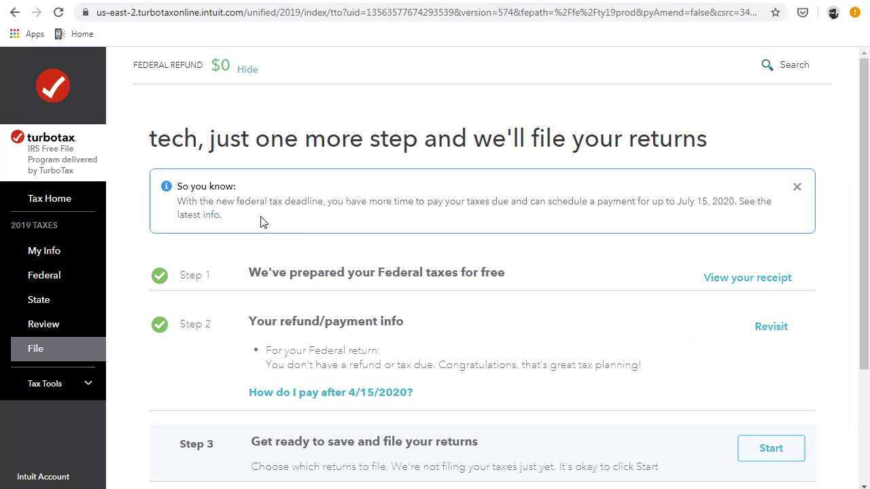
scroll(266, 268, down, 3)
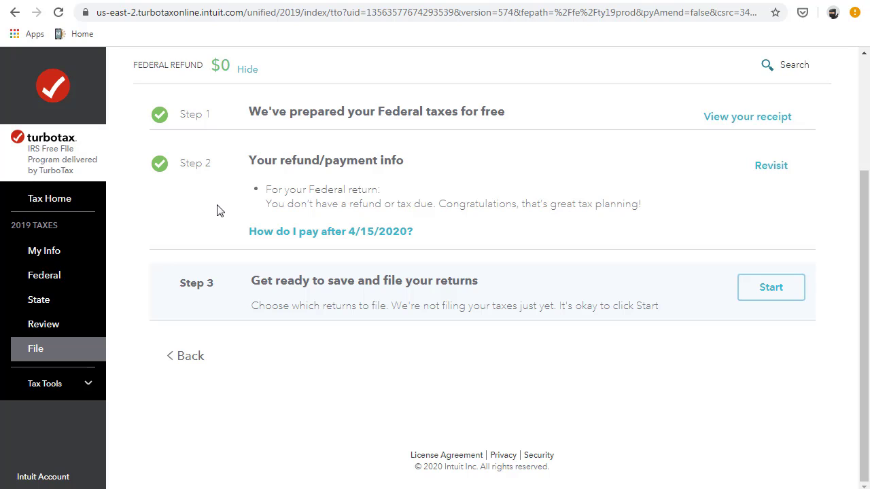
click(762, 291)
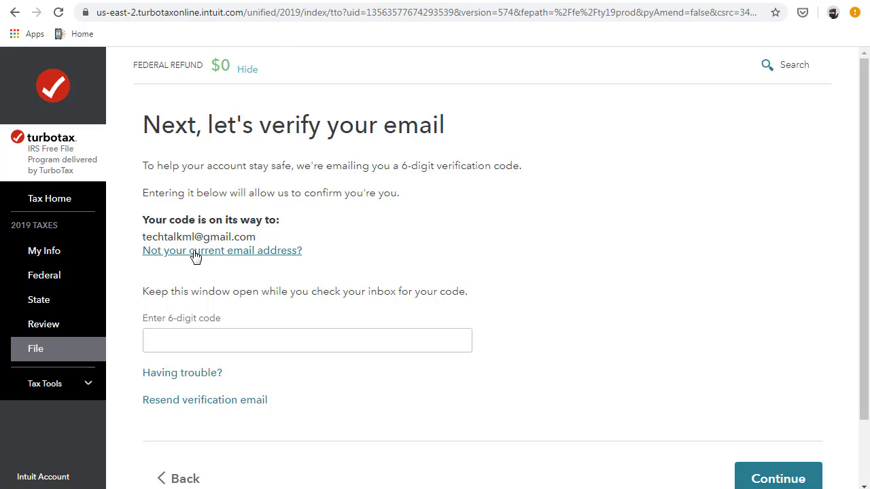
- Open the Your TurboTax Account email in Gmail, verify the email address, and return to TurboTax
click(363, 2)
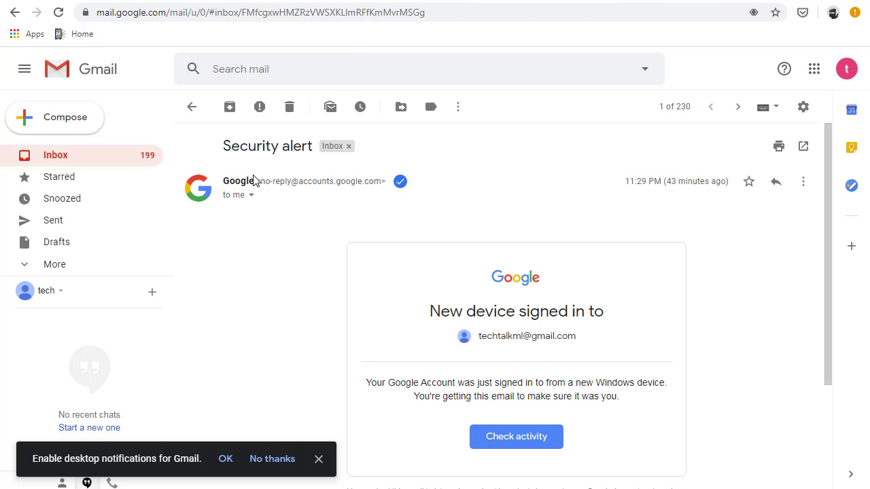
click(56, 163)
click(418, 181)
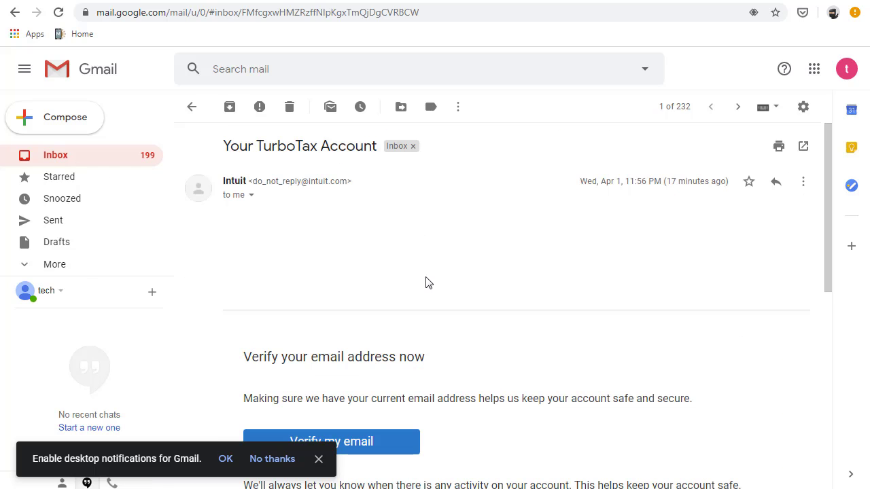
scroll(343, 265, down, 3)
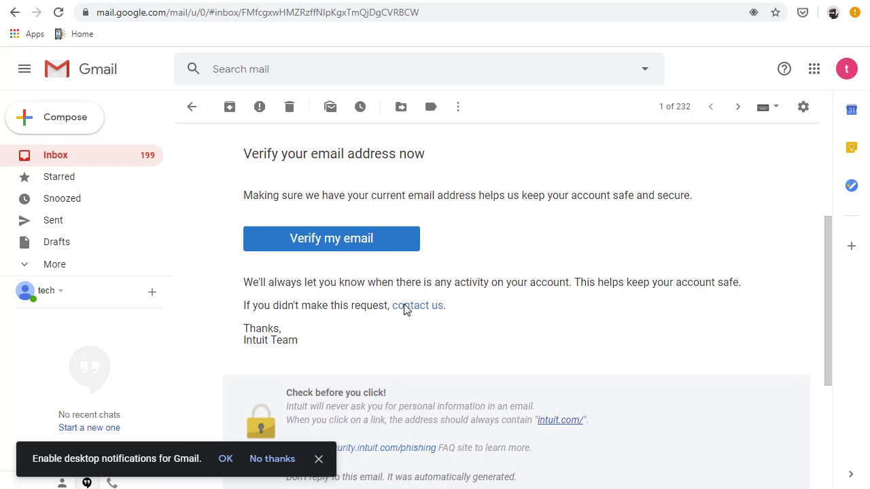
click(391, 255)
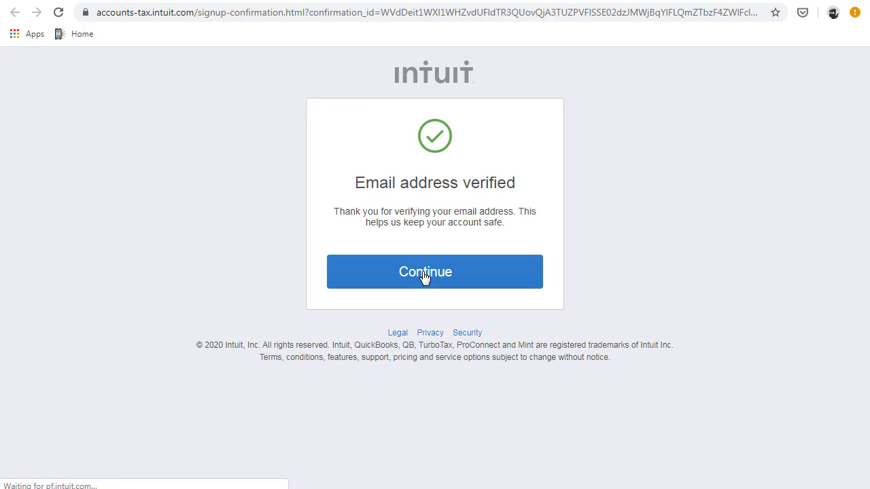
click(424, 274)
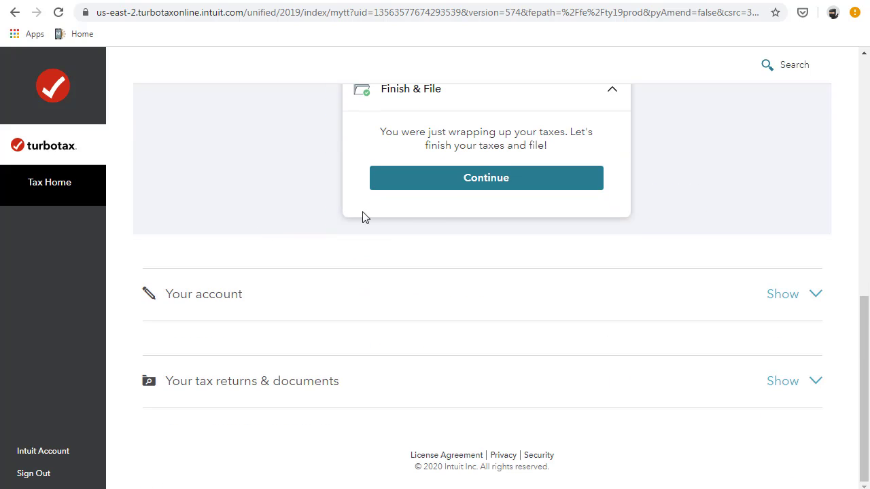
- Resume Finish & File and open the filing options, with the 2019 Federal return set to File by Mail
click(448, 184)
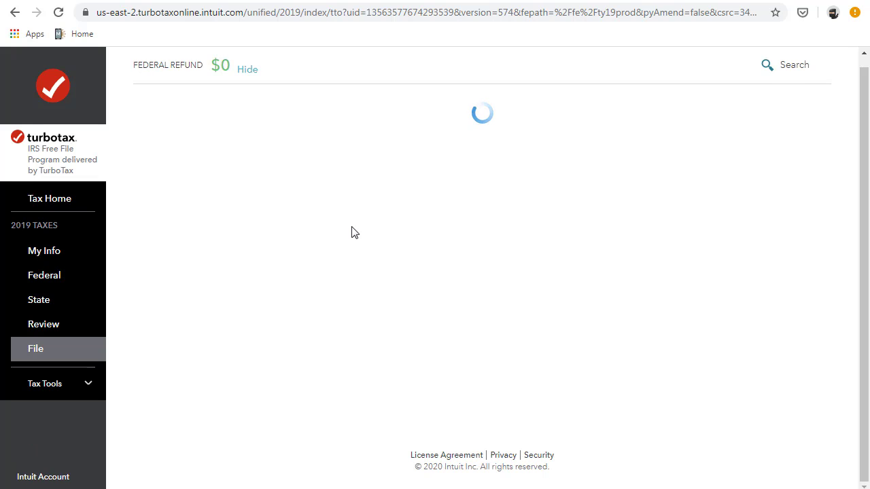
scroll(355, 204, down, 2)
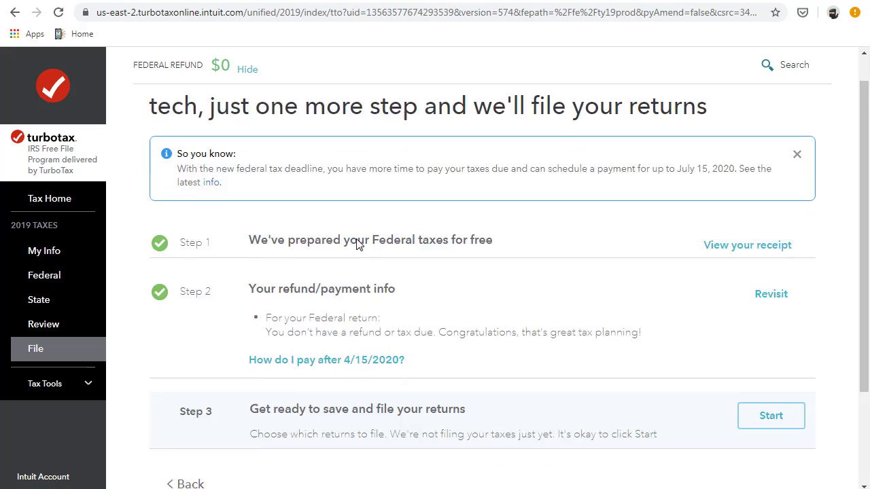
click(756, 296)
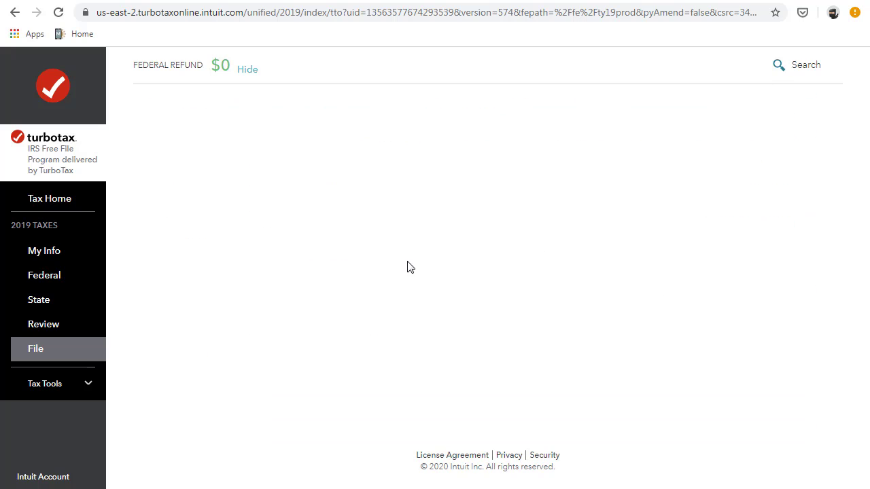
scroll(416, 279, down, 1)
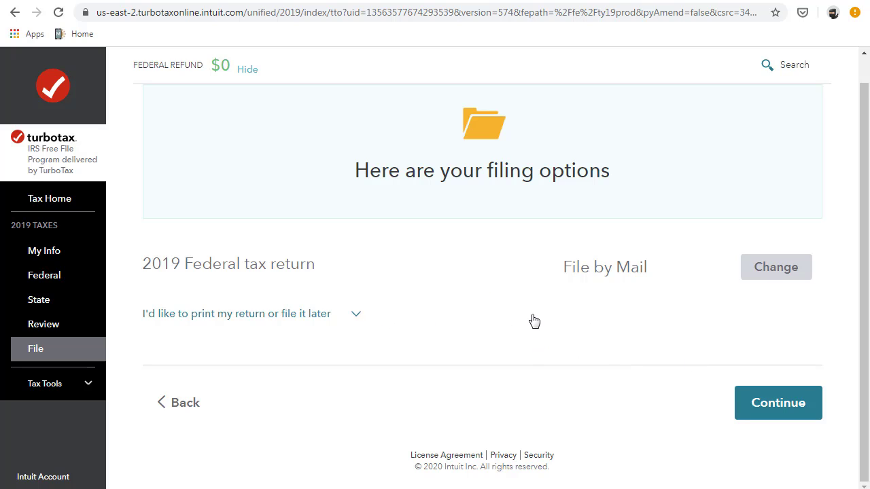
scroll(340, 286, up, 1)
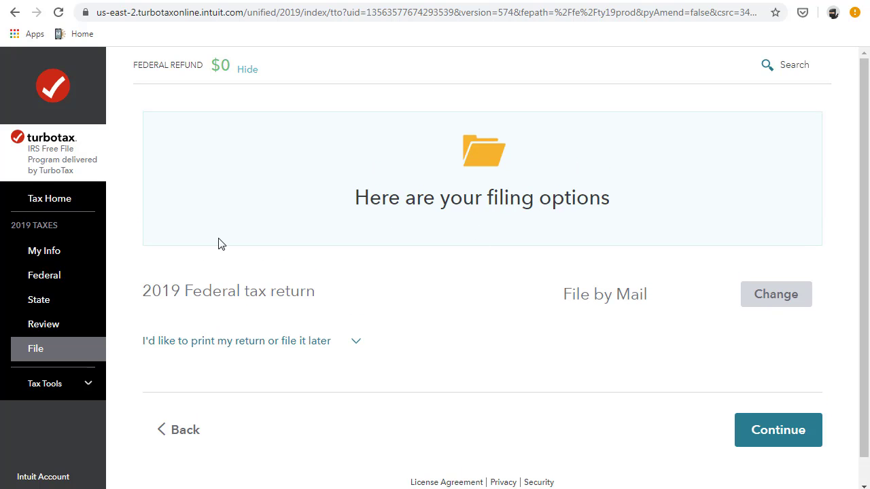
- Continue from My Info into federal income and choose the guided walk-through of every income section
click(60, 255)
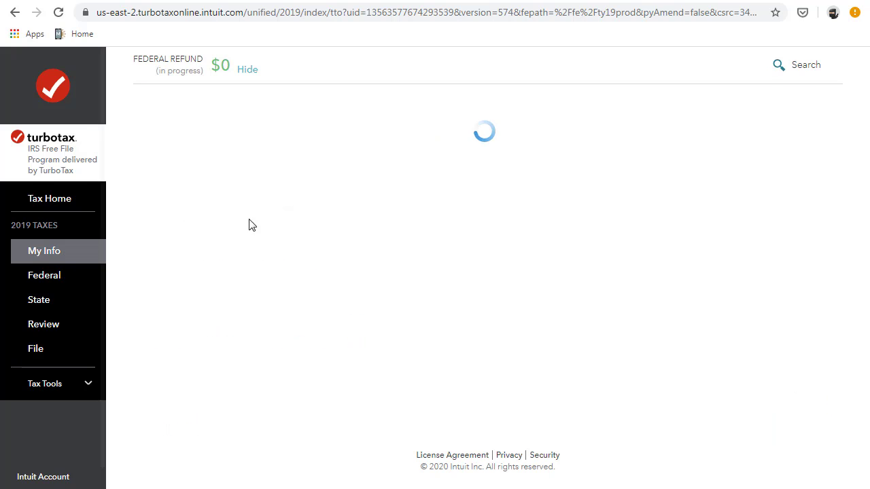
scroll(318, 286, down, 6)
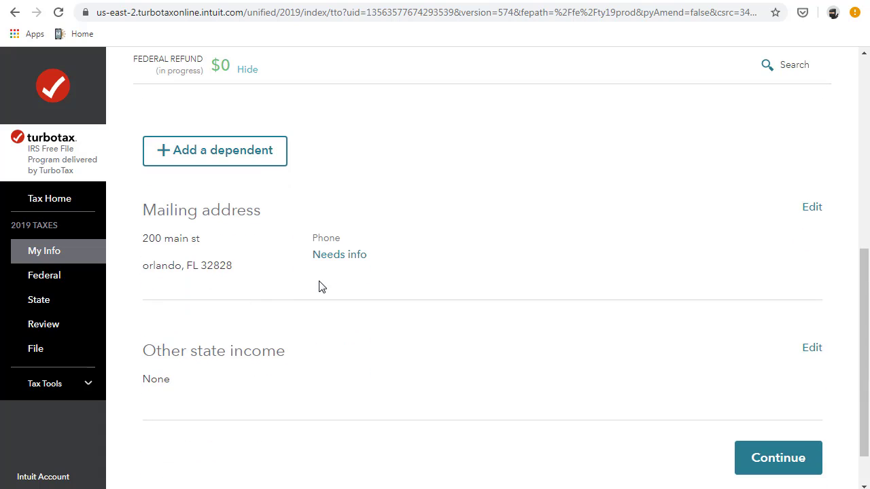
scroll(321, 286, down, 1)
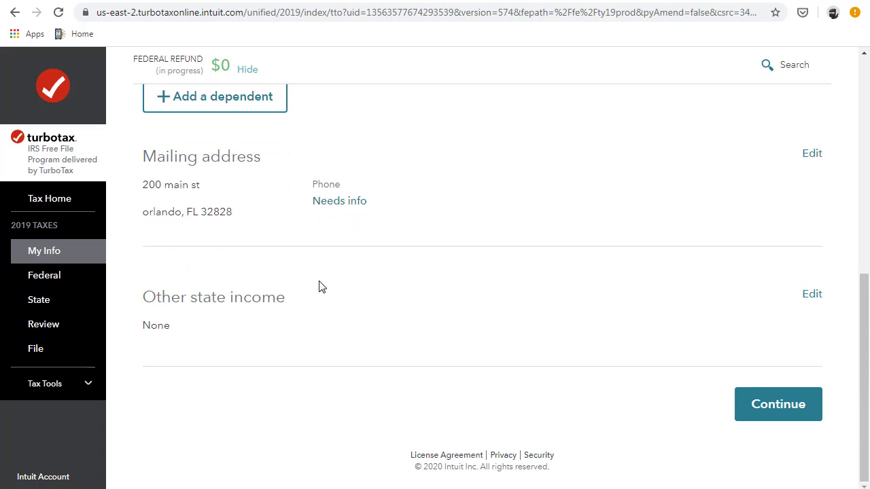
click(759, 400)
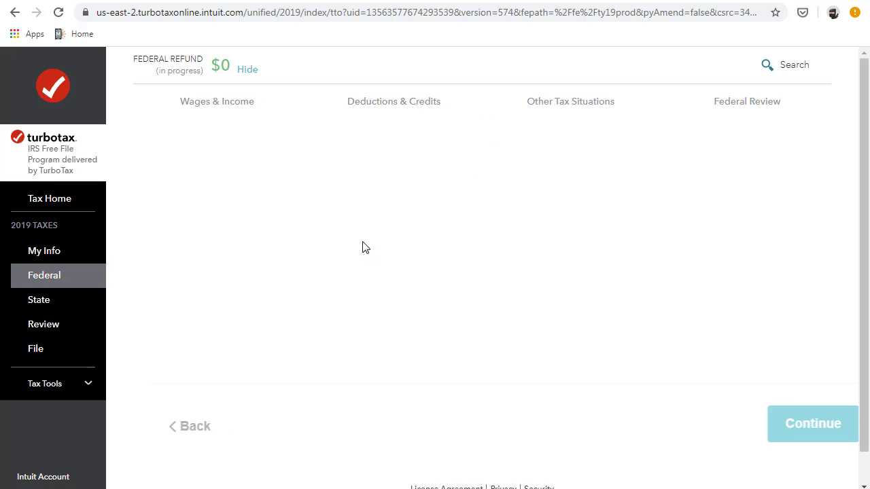
scroll(722, 361, down, 1)
click(787, 389)
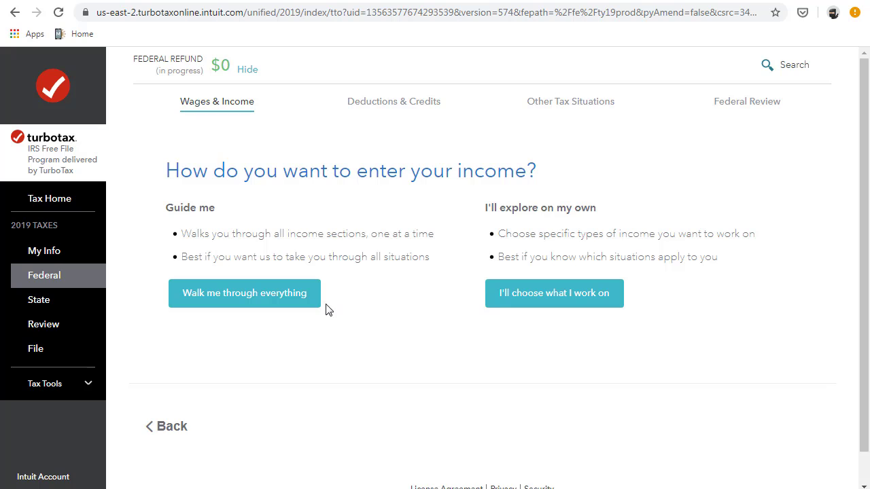
click(309, 304)
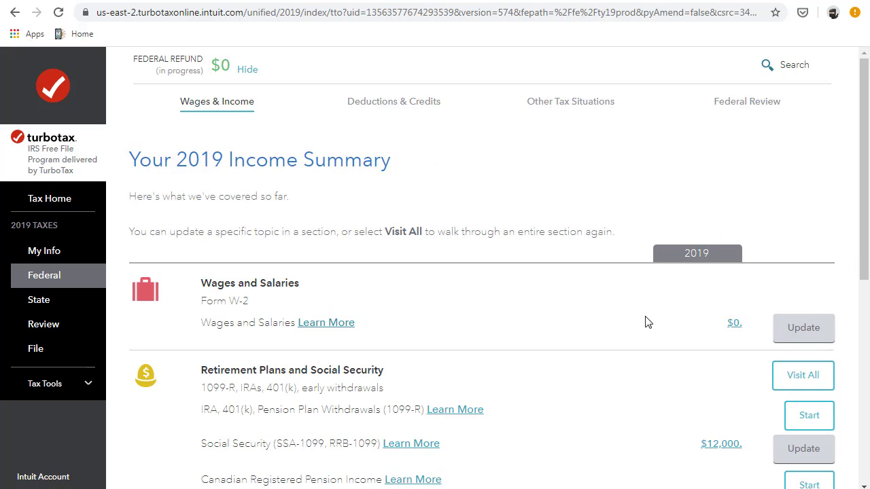
- Revisit the retirement and Social Security section and confirm receiving retirement income for 2019
scroll(744, 354, down, 2)
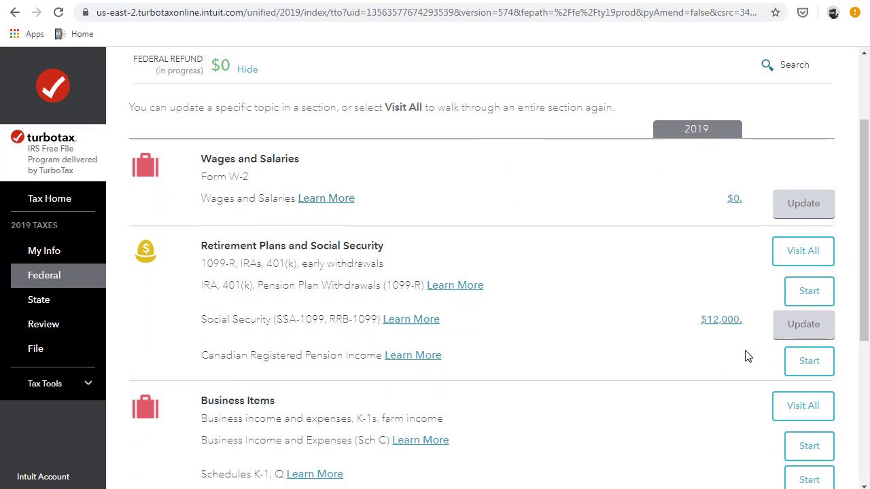
click(803, 245)
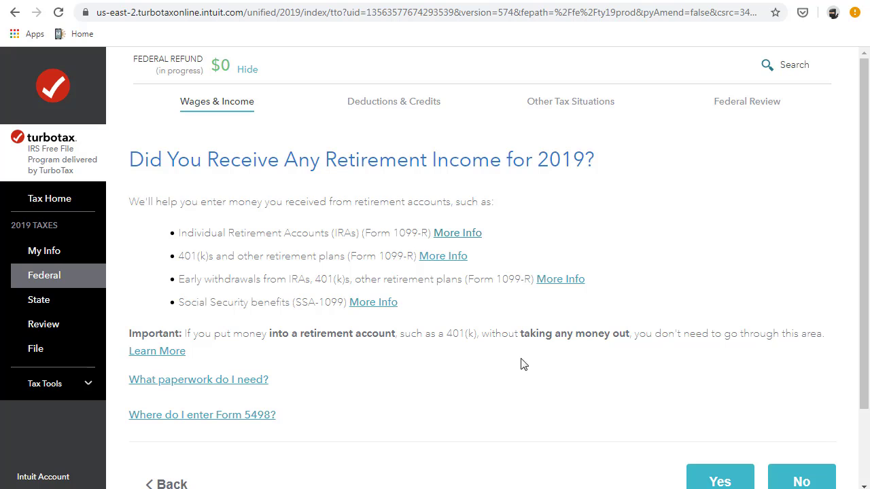
click(720, 479)
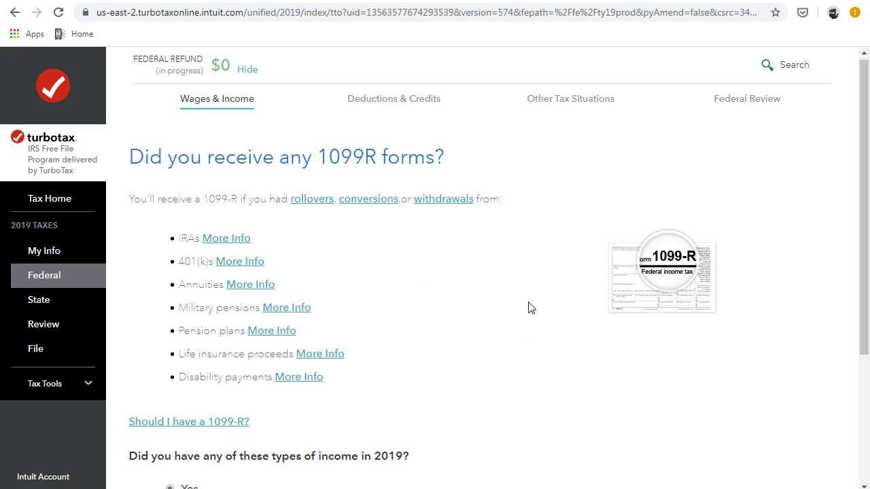
scroll(523, 296, down, 3)
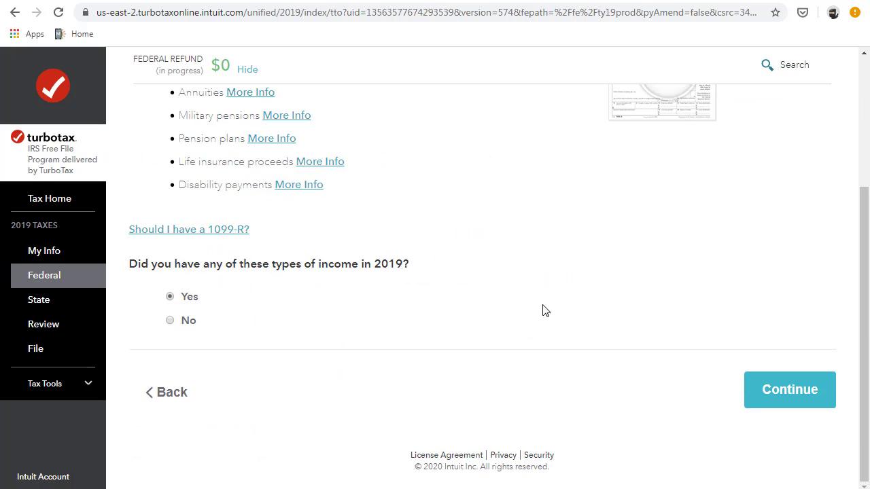
click(779, 388)
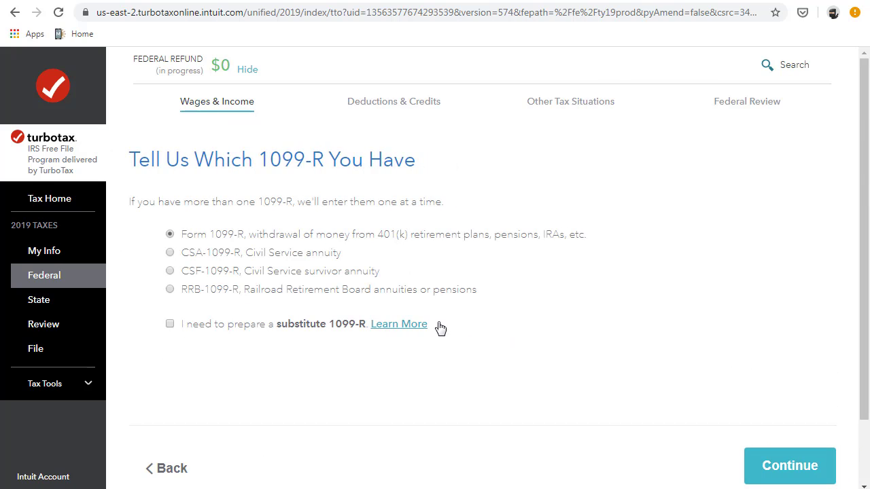
- Answer No to having 1099-R income
click(173, 469)
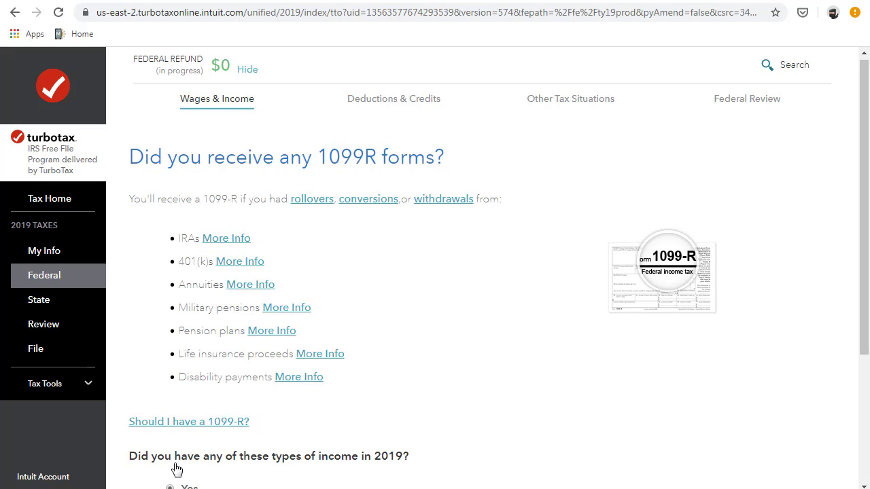
scroll(233, 381, down, 2)
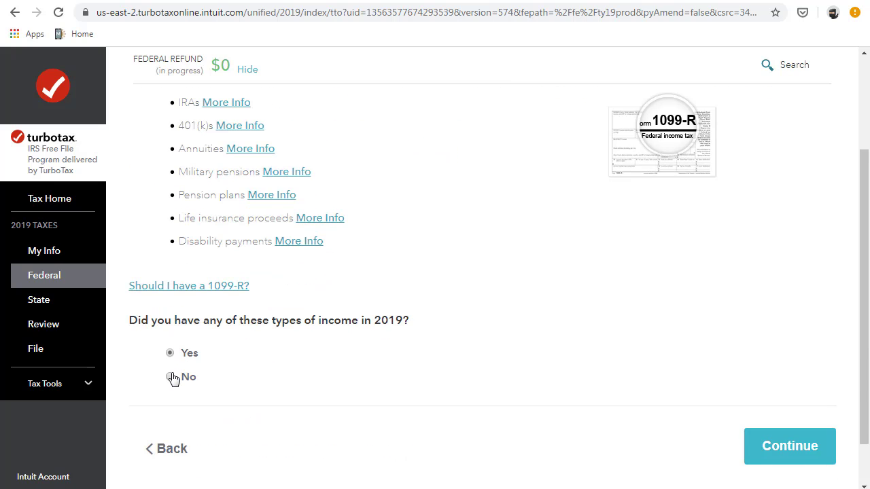
right_click(172, 384)
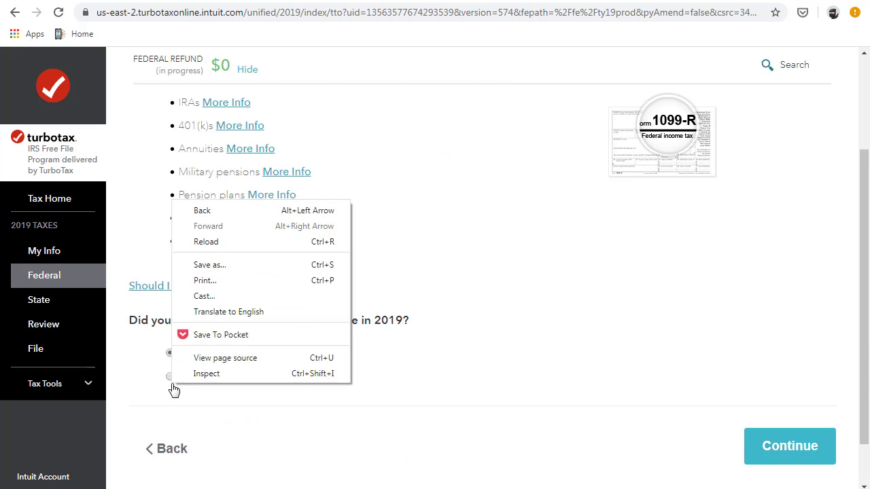
click(165, 385)
click(171, 378)
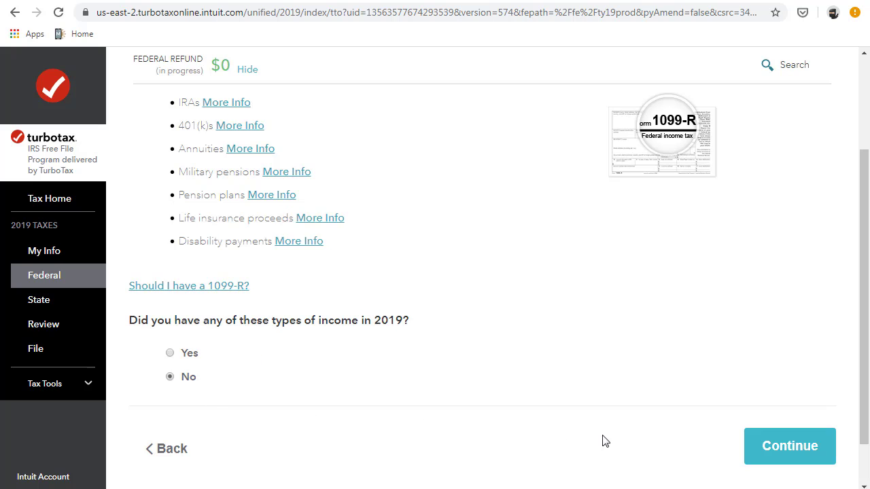
click(783, 448)
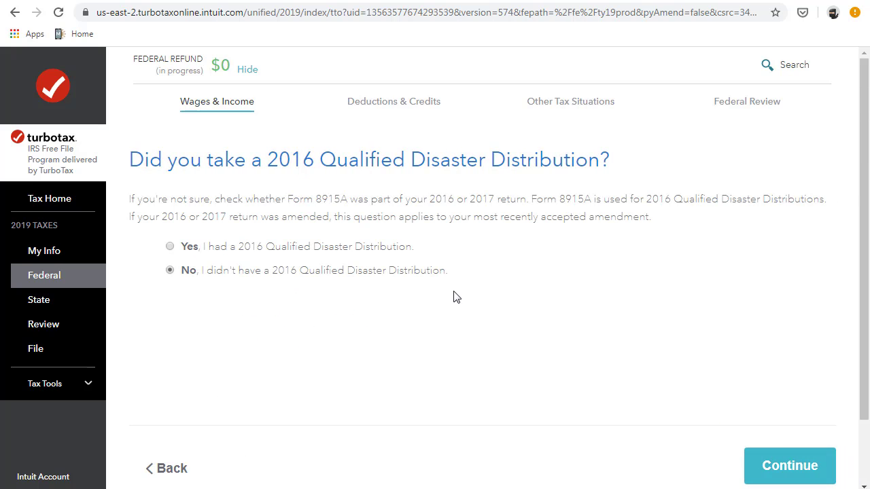
- Answer No to 2016 and 2017 disaster distributions and skip the hurricane repayment amounts
click(773, 466)
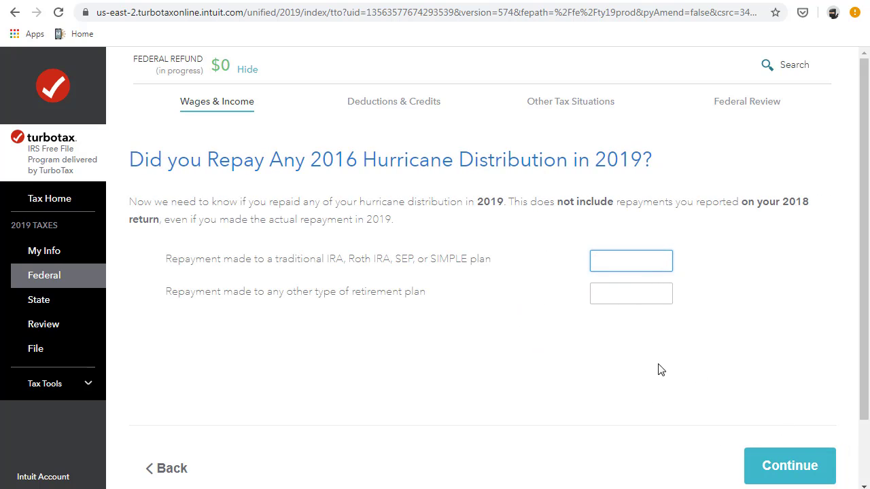
click(748, 460)
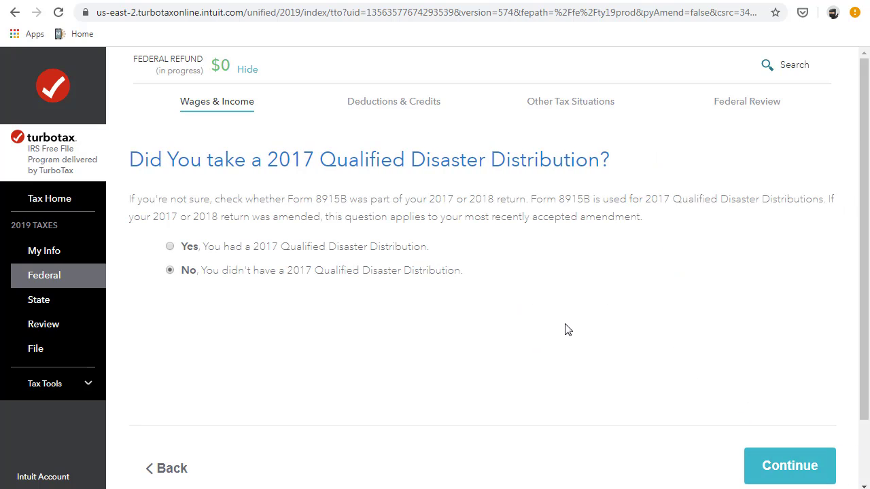
click(771, 466)
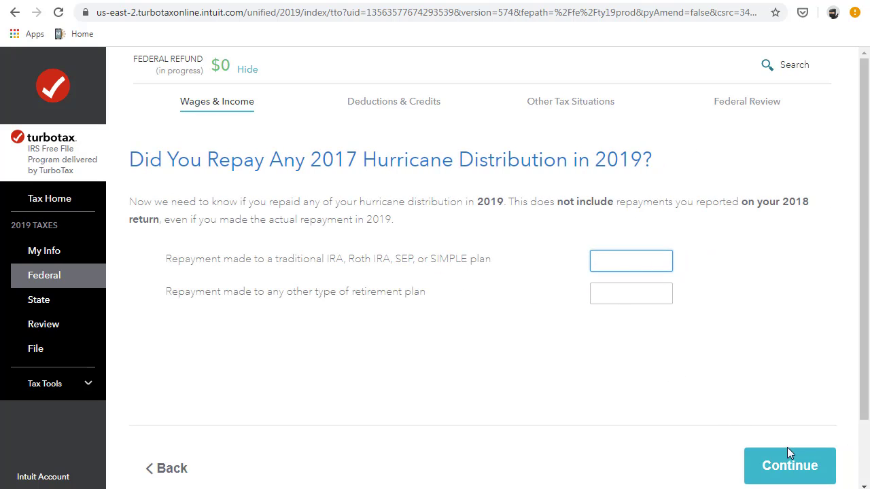
click(788, 450)
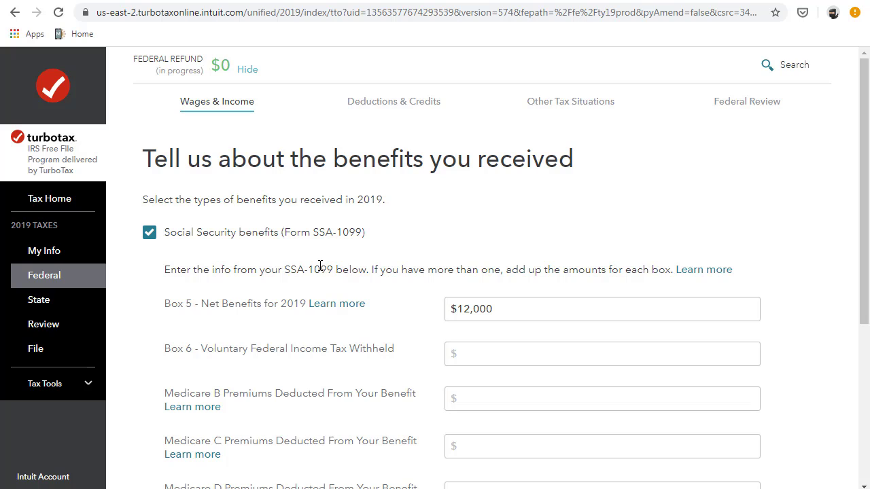
- Confirm $12,000 net benefits, enter $0 withheld and Medicare premiums of $23 (B), $12 (C), $109 (D)
scroll(312, 286, down, 2)
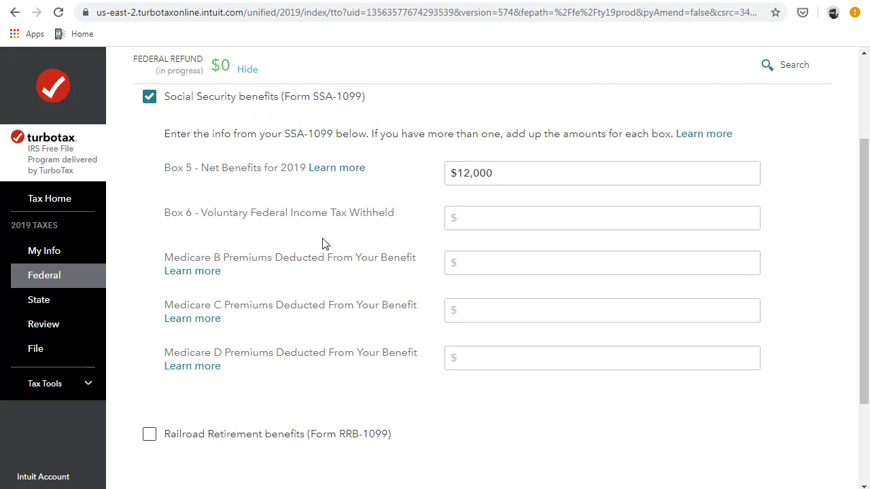
click(491, 210)
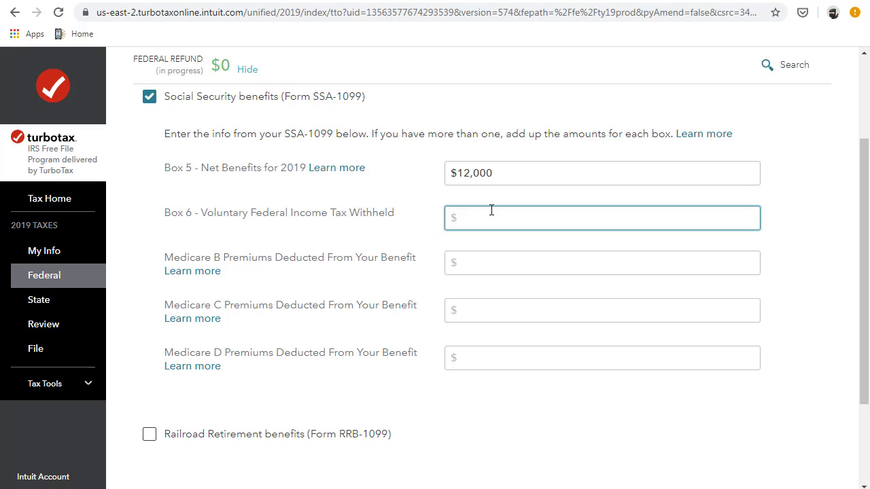
click(435, 368)
scroll(435, 369, down, 2)
scroll(435, 369, up, 3)
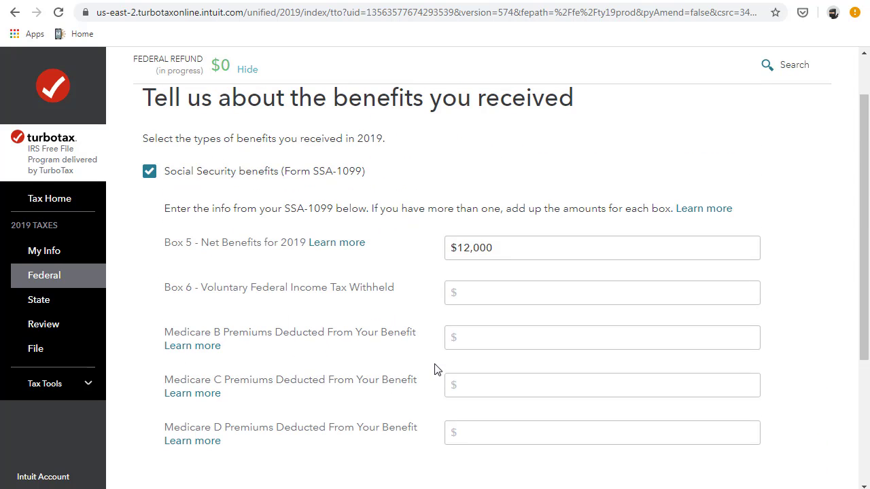
click(509, 253)
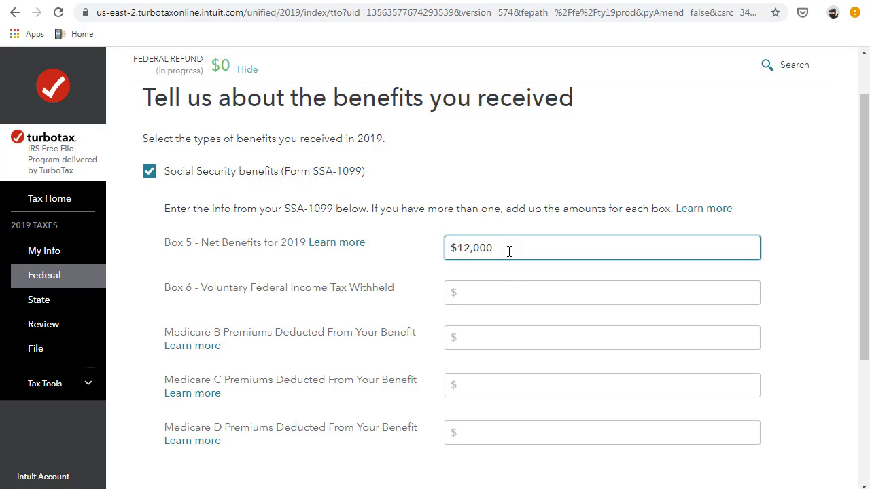
click(499, 288)
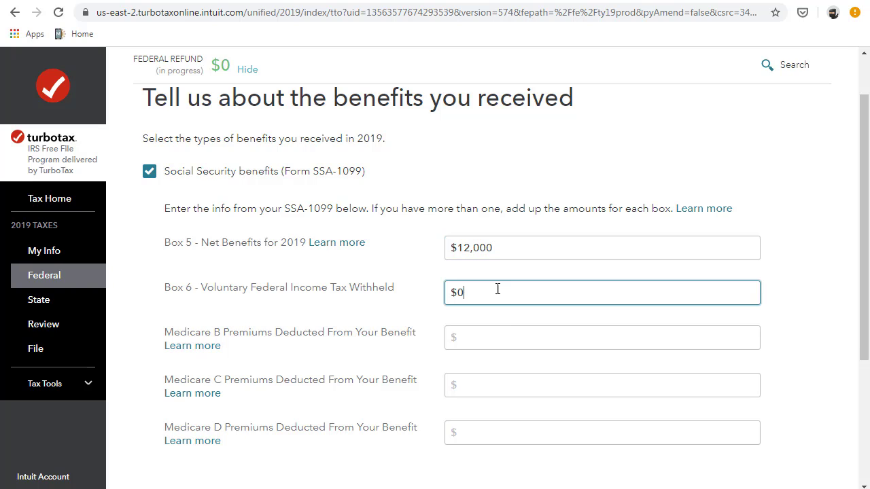
click(505, 334)
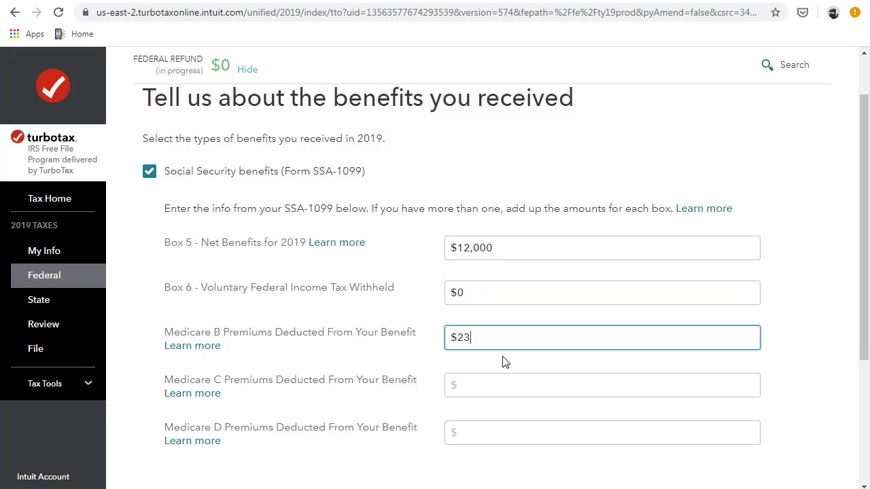
click(487, 383)
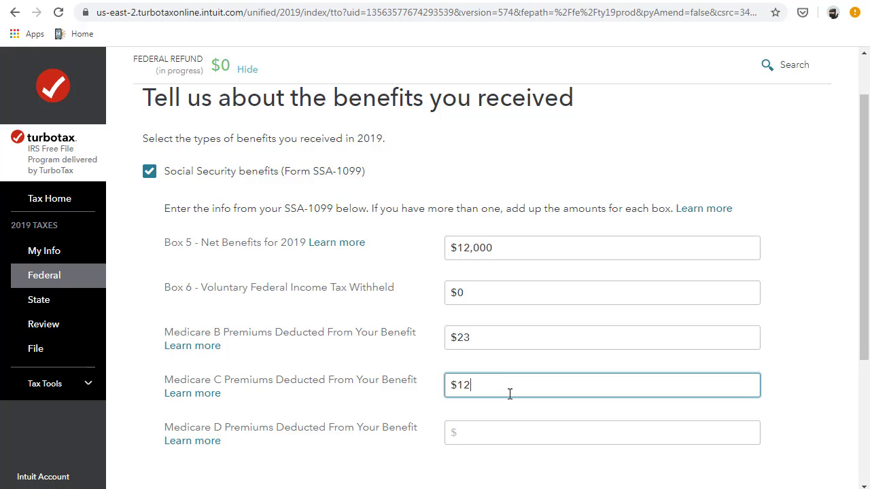
scroll(510, 395, down, 2)
click(501, 297)
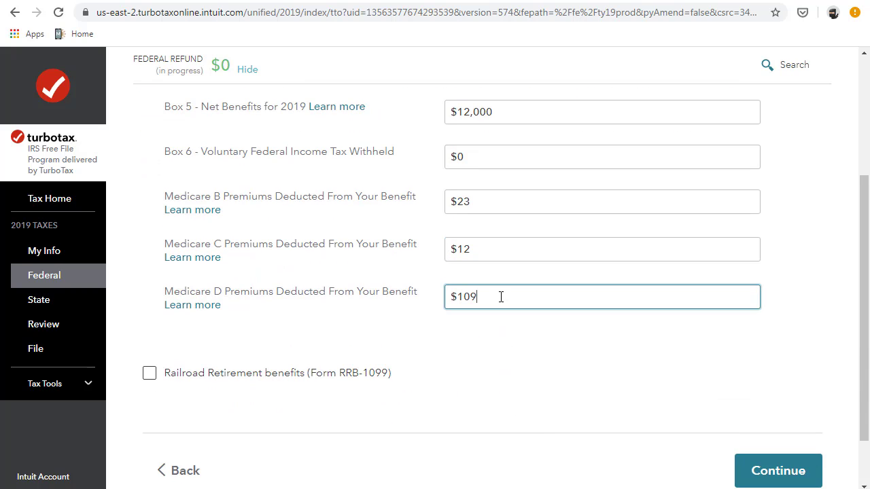
scroll(510, 333, down, 1)
click(795, 403)
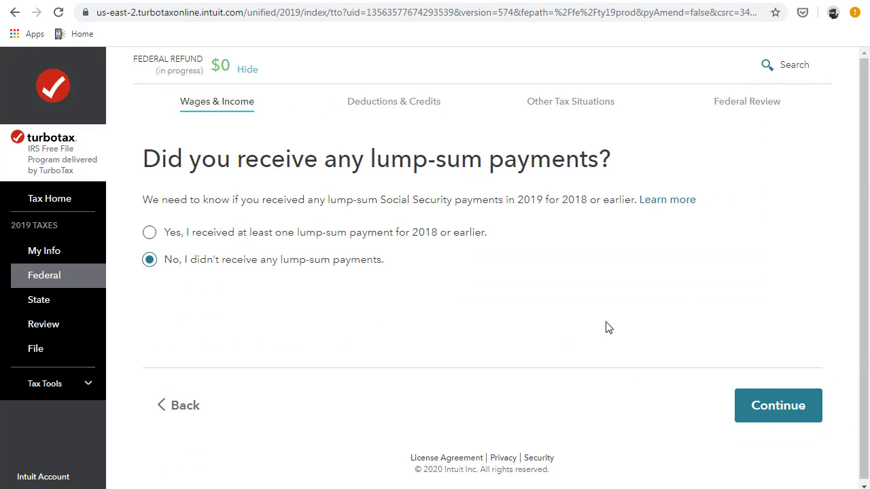
- Answer No to lump-sum Social Security payments and to Canadian RRSP/RRIF retirement benefits
click(767, 412)
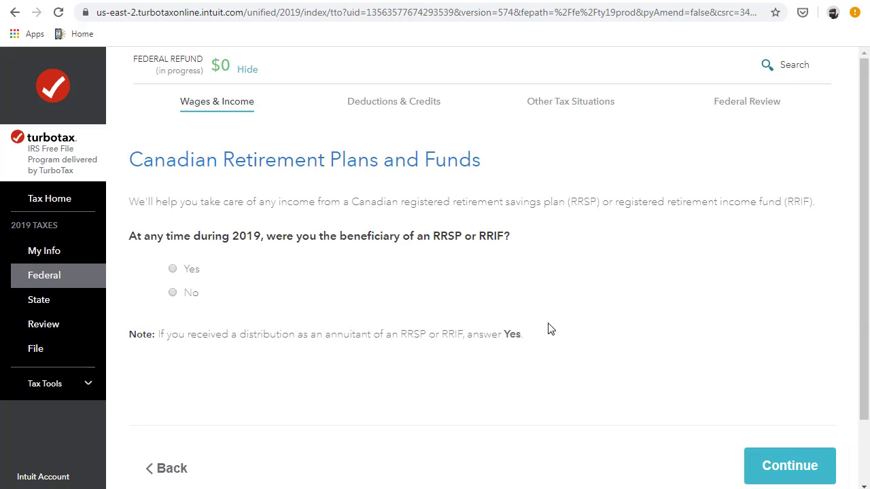
click(172, 293)
click(784, 462)
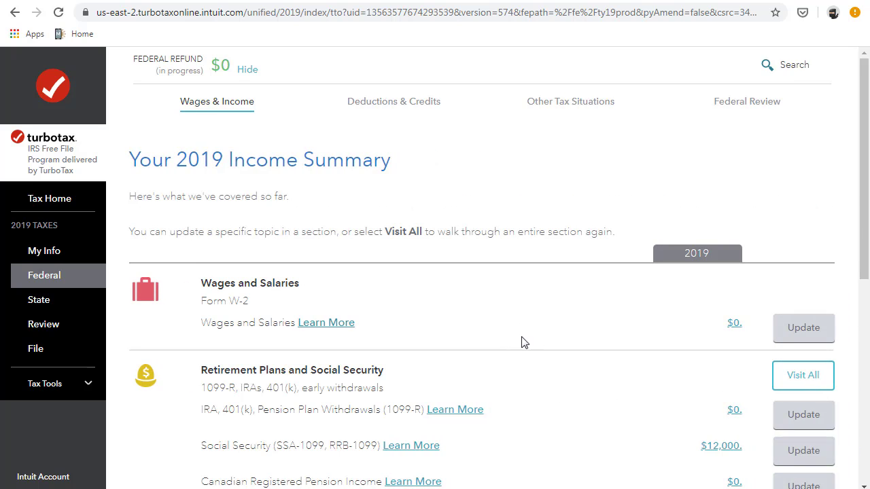
scroll(568, 352, down, 10)
click(695, 389)
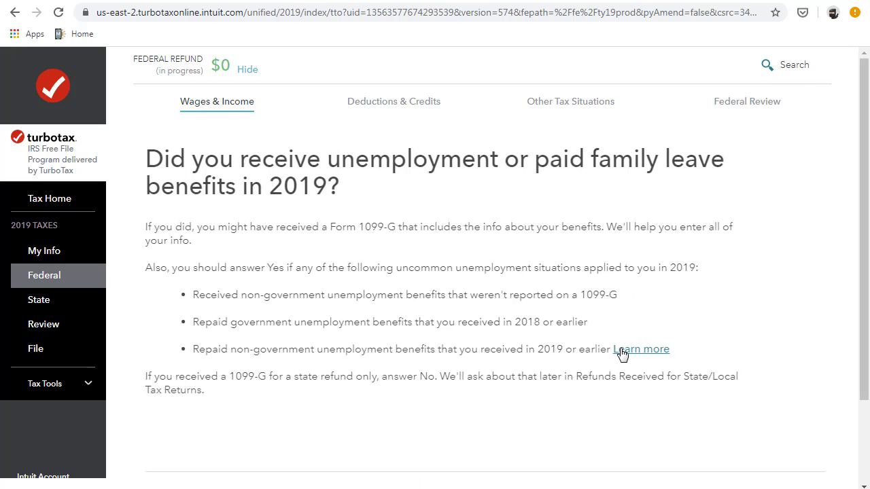
- Answer No to receiving unemployment benefits
scroll(622, 353, down, 3)
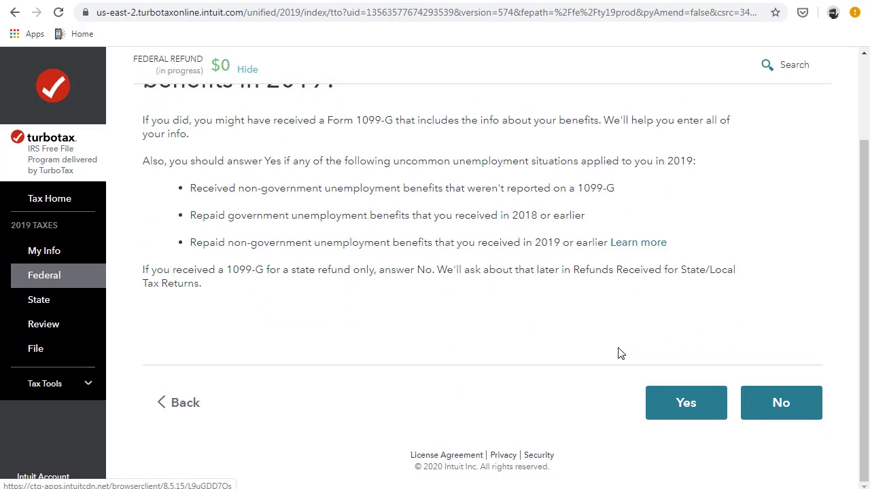
click(775, 404)
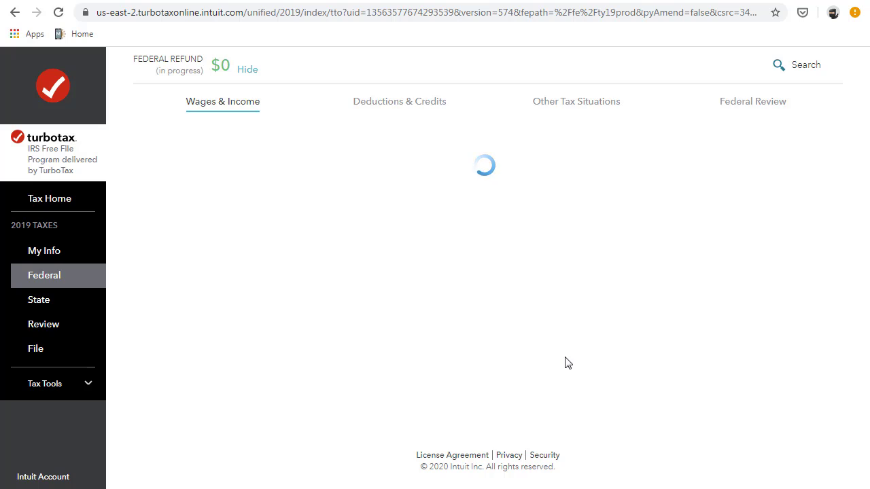
middle_click(559, 361)
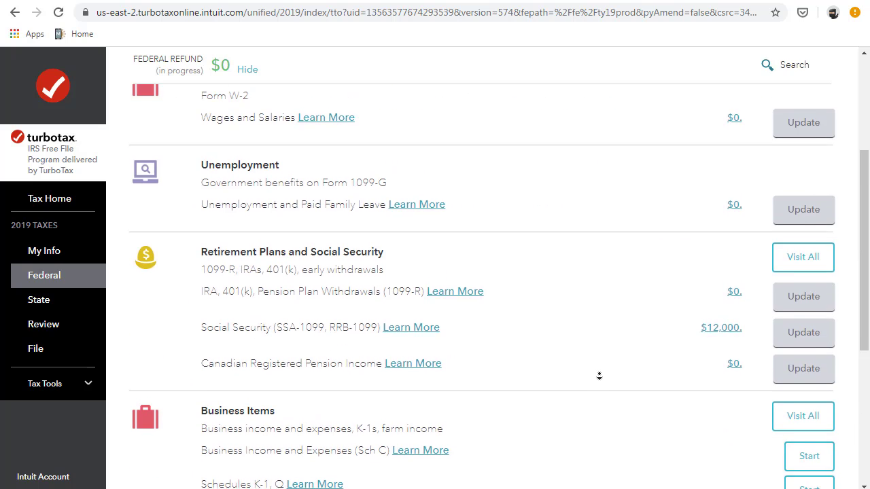
scroll(606, 380, down, 5)
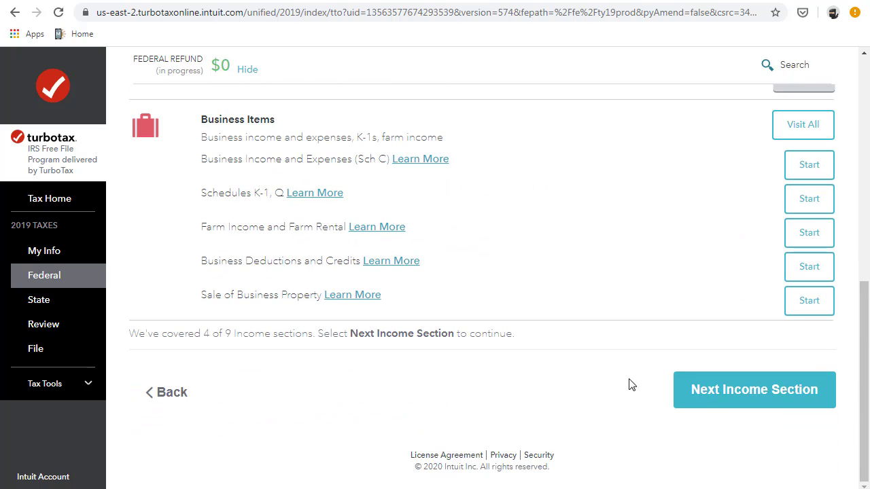
click(699, 383)
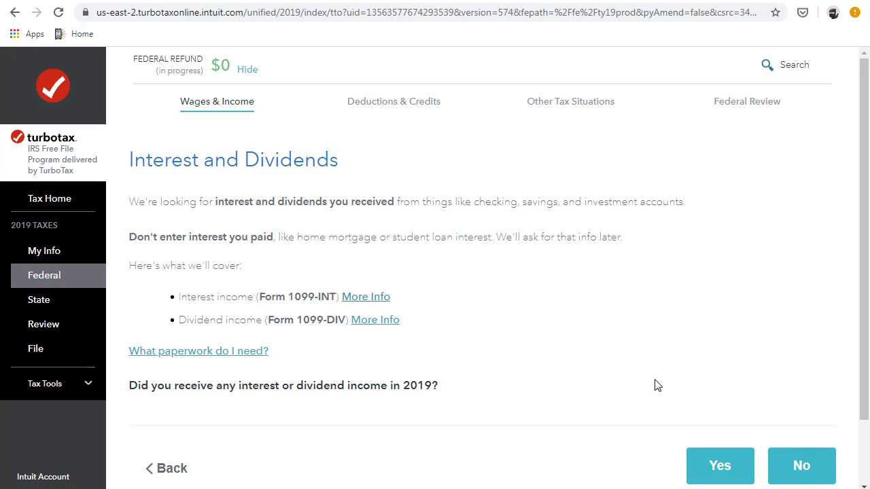
- Report no interest or dividend income and no investment sales for 2019
click(790, 468)
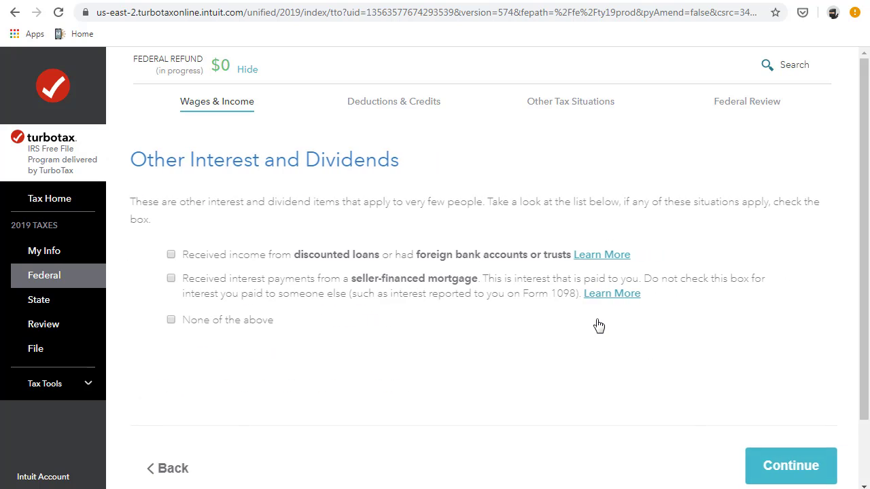
click(783, 454)
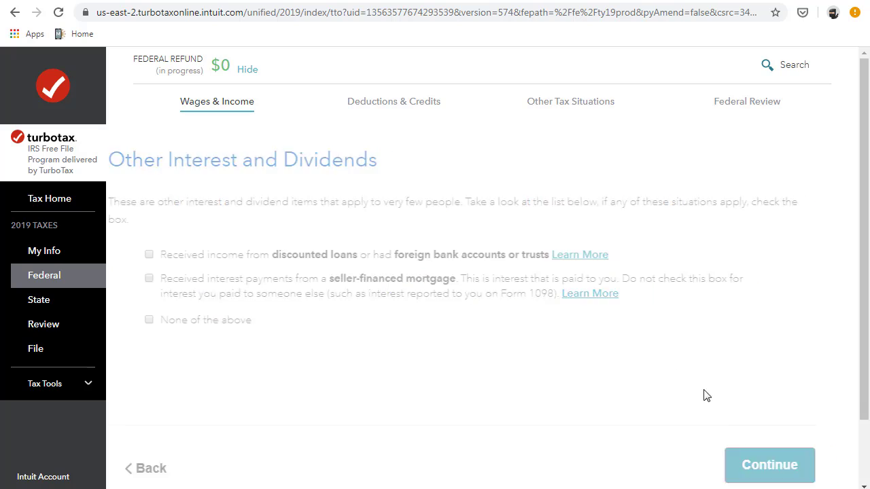
scroll(476, 299, down, 4)
scroll(497, 317, down, 5)
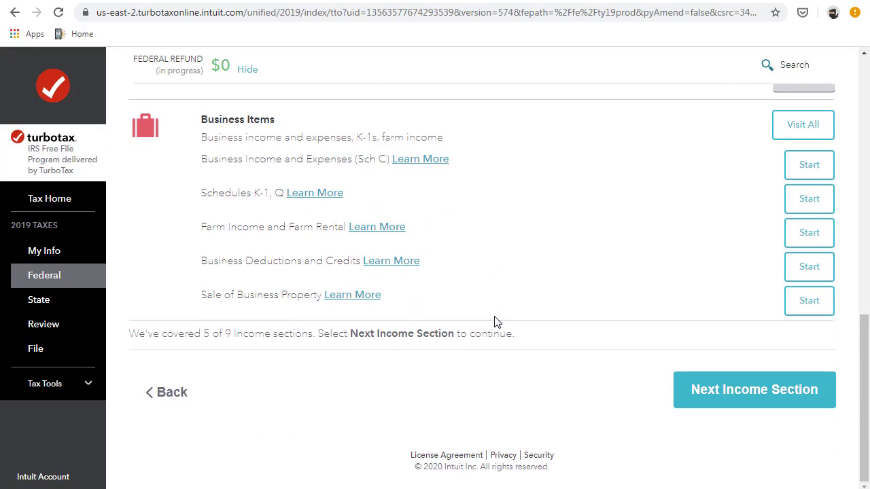
click(693, 388)
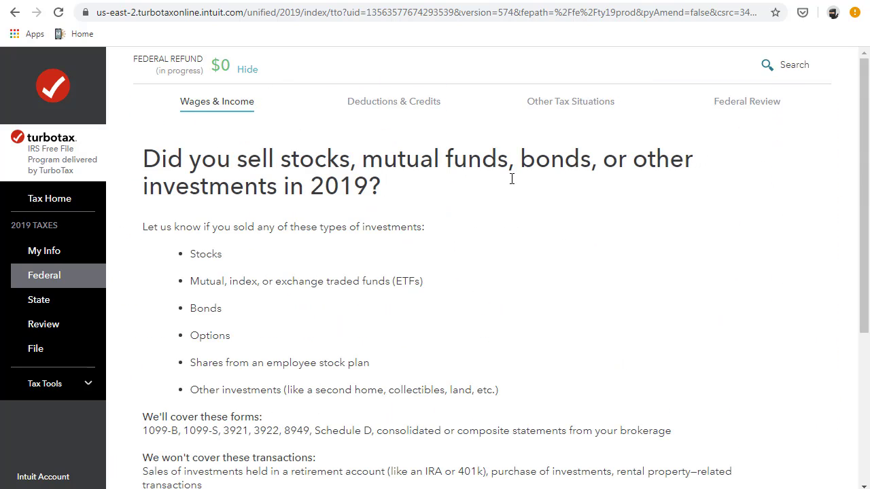
scroll(564, 297, down, 4)
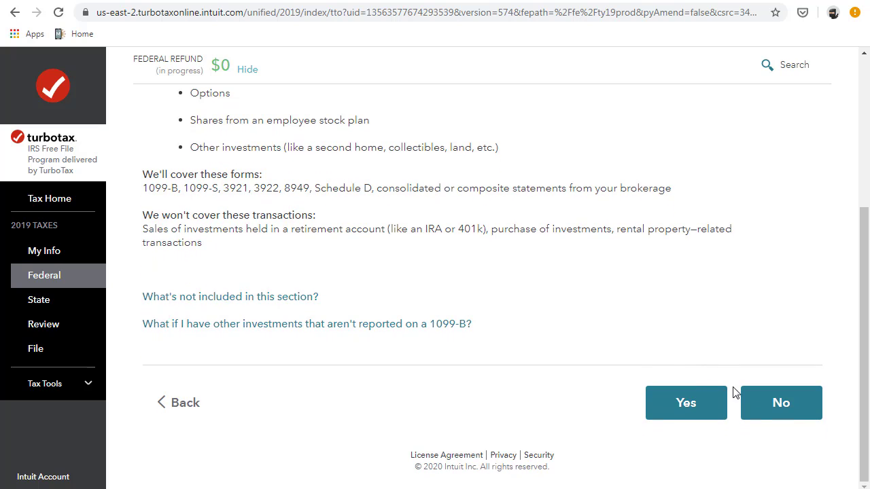
click(766, 399)
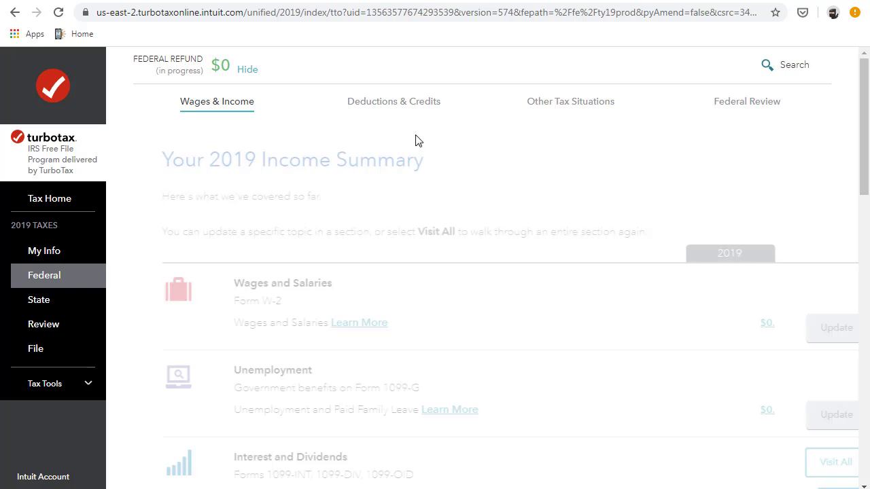
- Skip itemizing in Deductions & Credits and keep the standard deduction
click(382, 104)
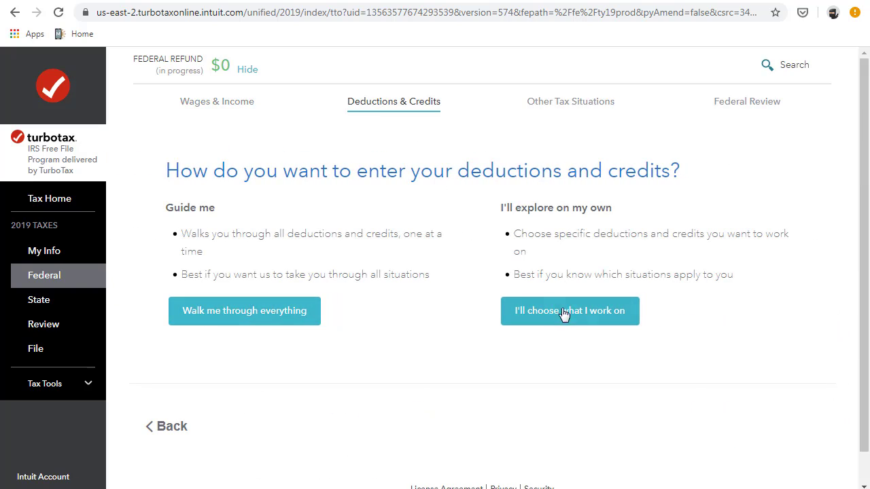
click(564, 312)
scroll(612, 346, down, 10)
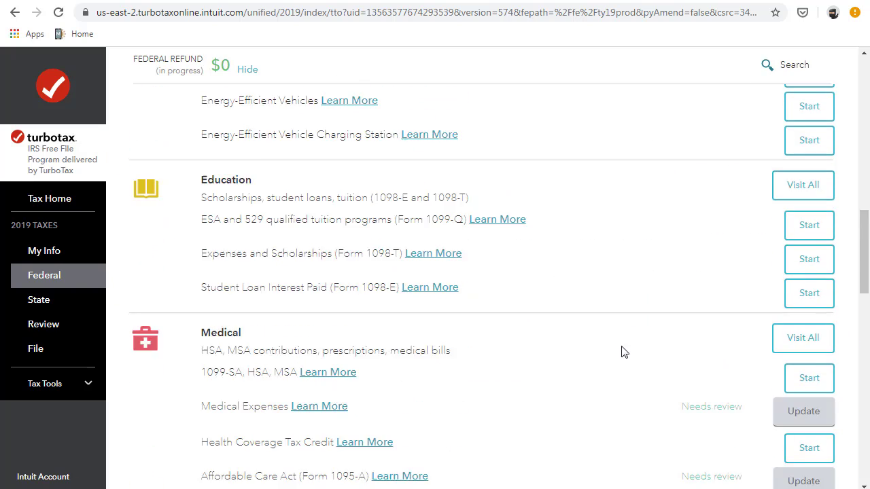
scroll(624, 352, down, 15)
click(755, 397)
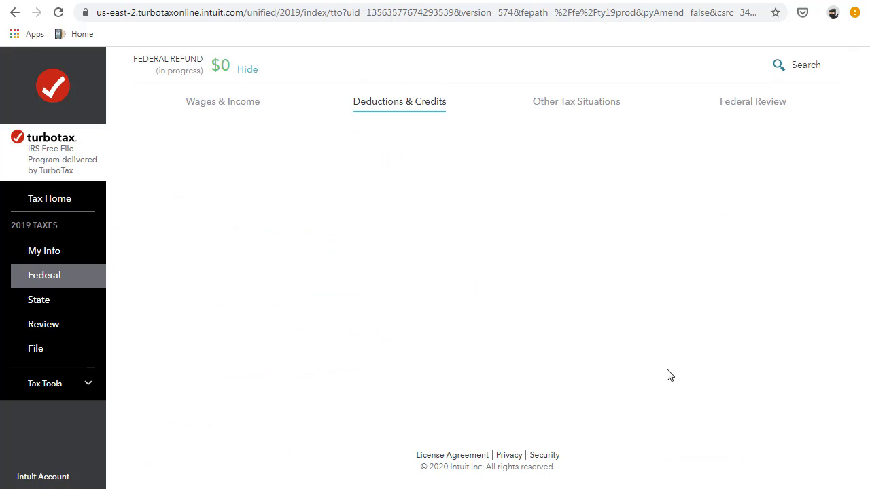
scroll(596, 304, down, 2)
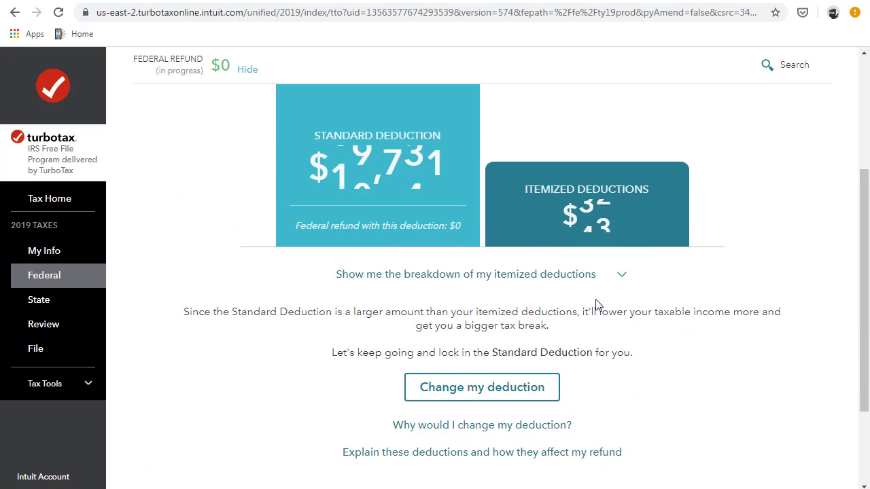
scroll(596, 304, down, 2)
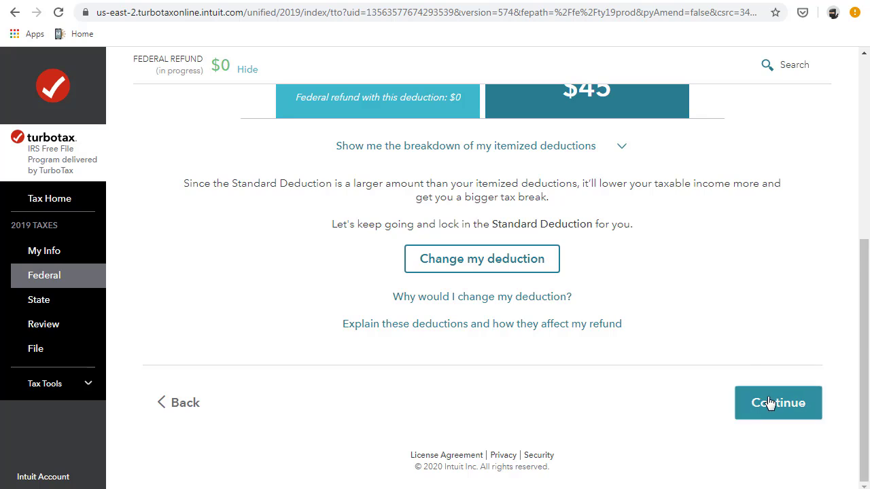
click(771, 402)
- Finish other tax situations, confirm the name, birth date and SSN, and begin Federal Review
scroll(489, 293, down, 7)
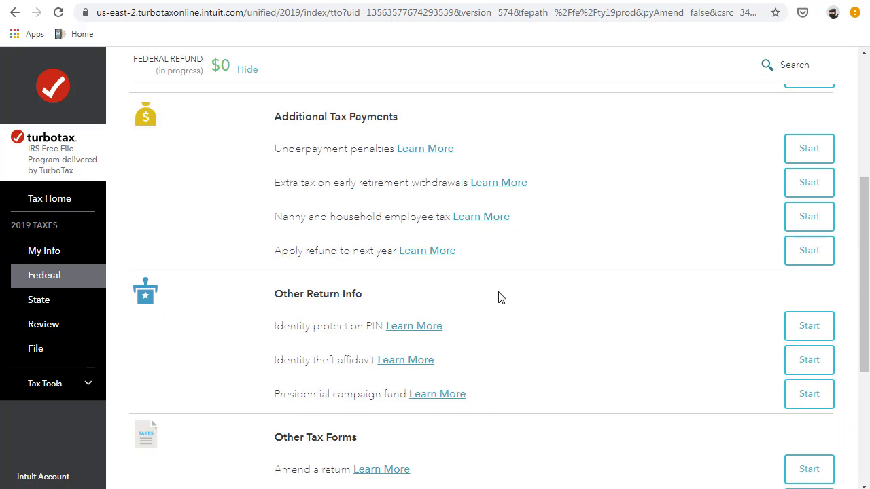
click(787, 400)
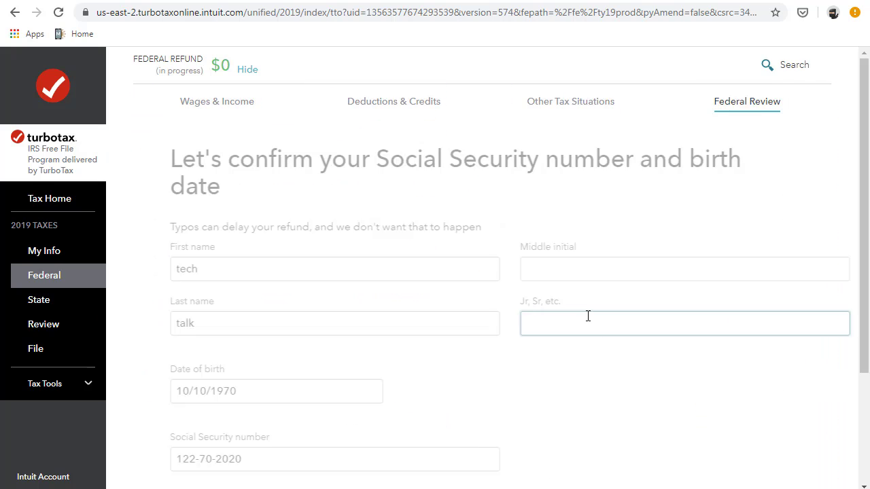
scroll(589, 316, down, 3)
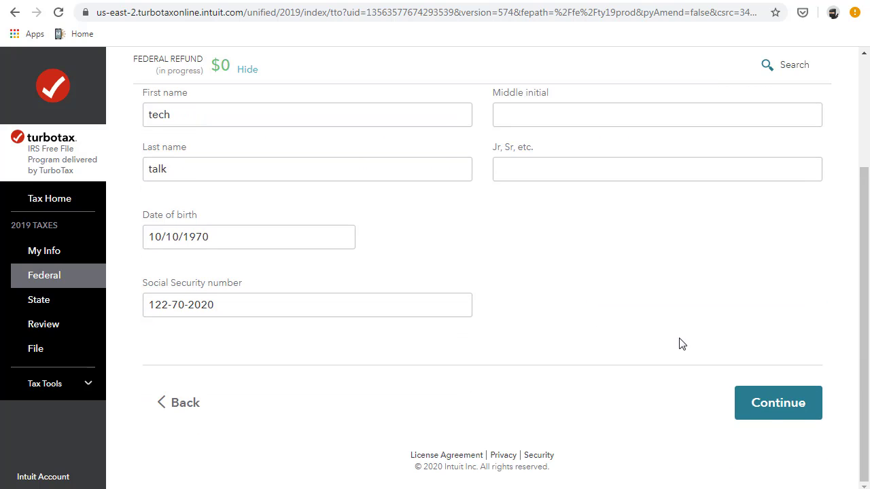
click(747, 410)
scroll(588, 343, down, 5)
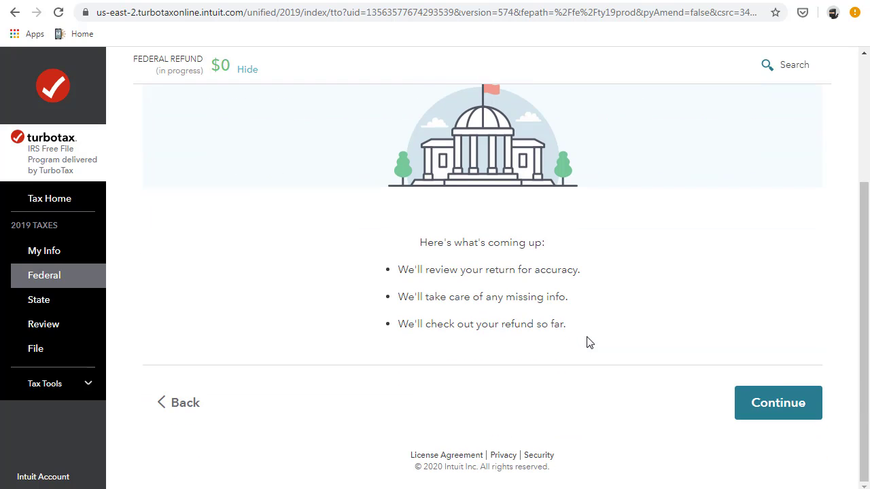
click(738, 400)
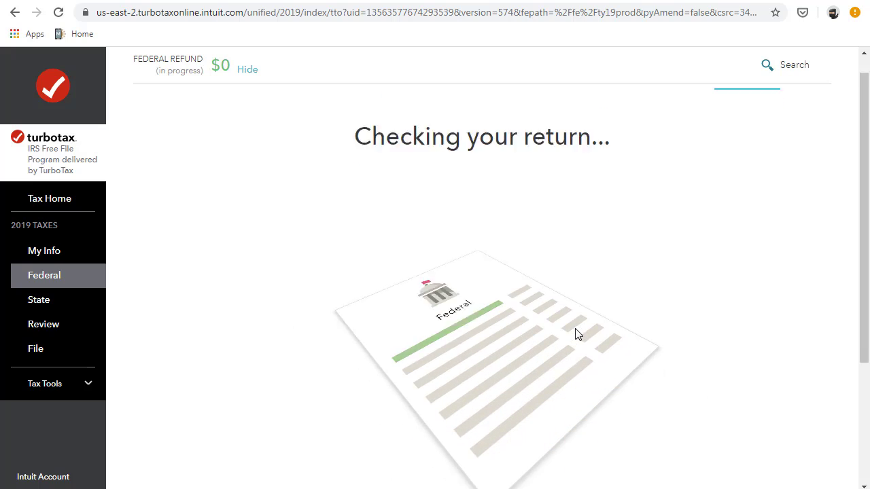
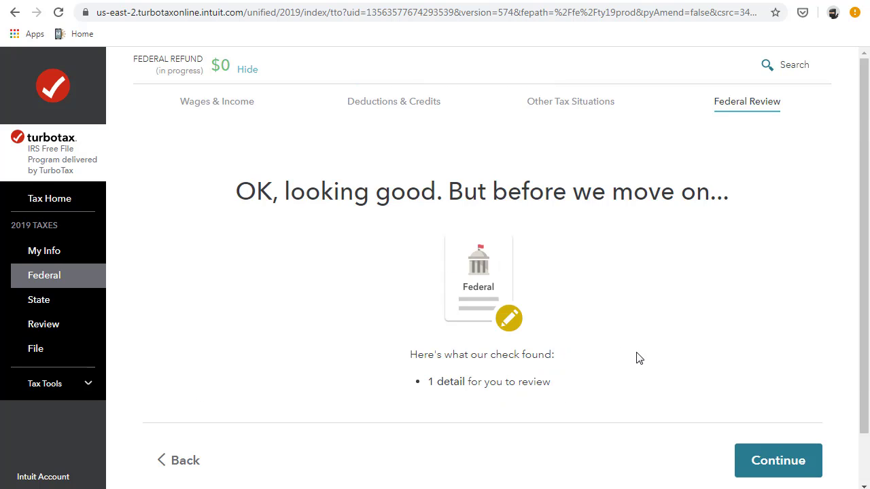
- Fill in the flagged 1099-R payer's city, state, street address and ZIP code 32345
click(767, 460)
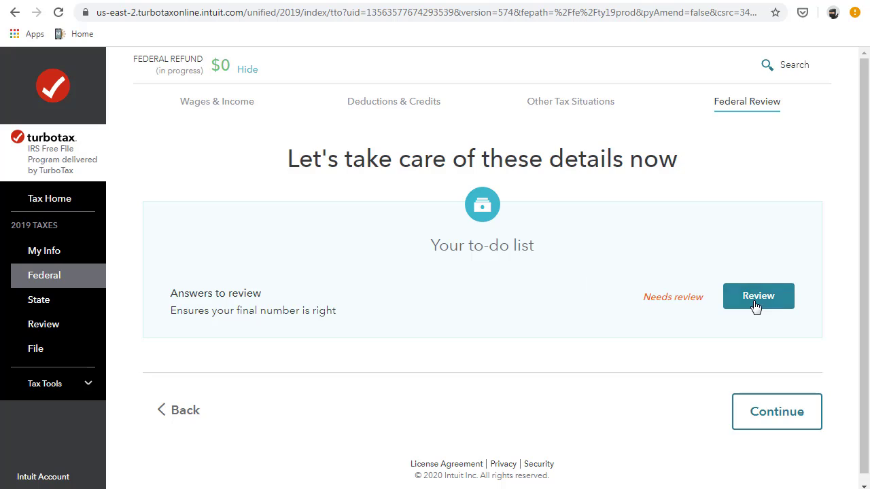
click(756, 305)
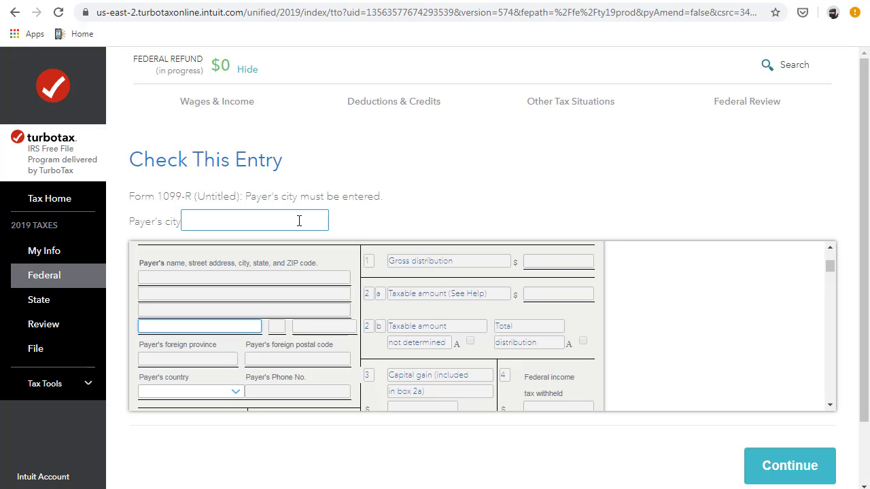
click(298, 221)
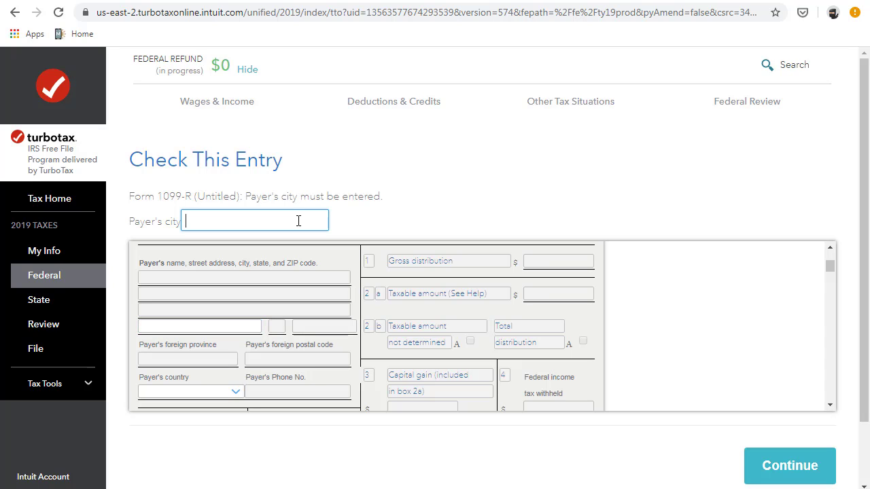
text(miami)
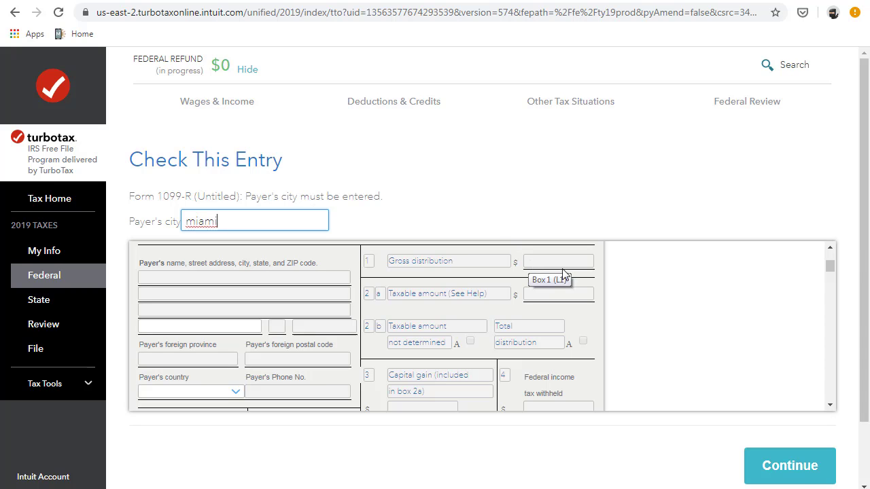
click(799, 481)
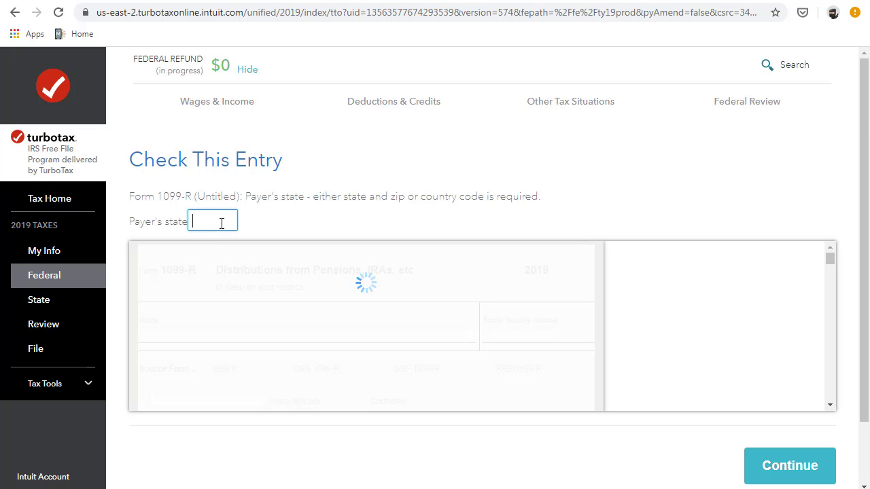
text(FL)
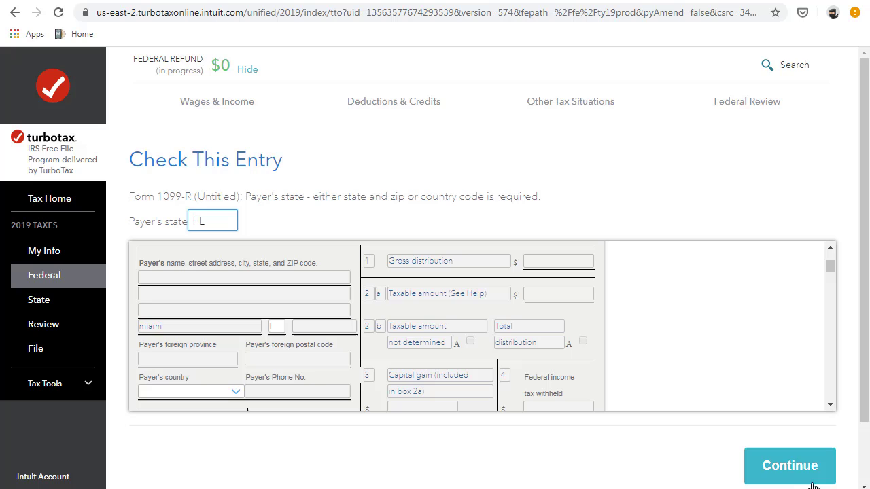
click(807, 475)
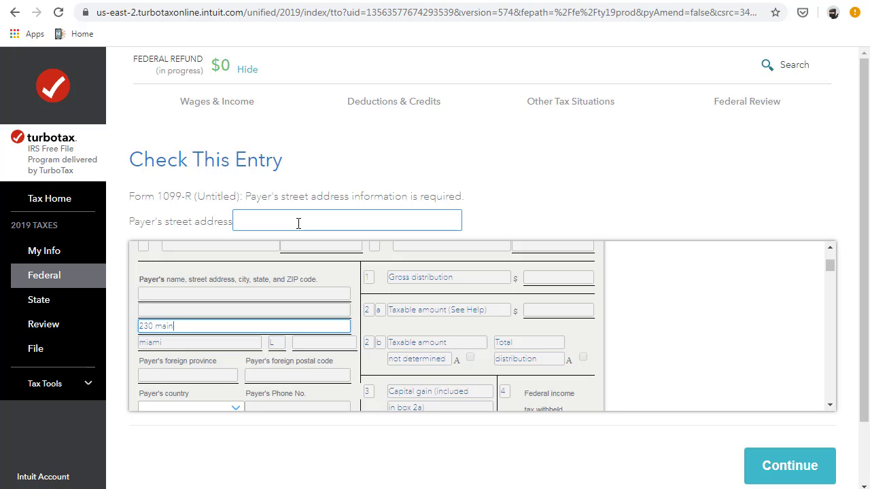
click(762, 466)
text(32)
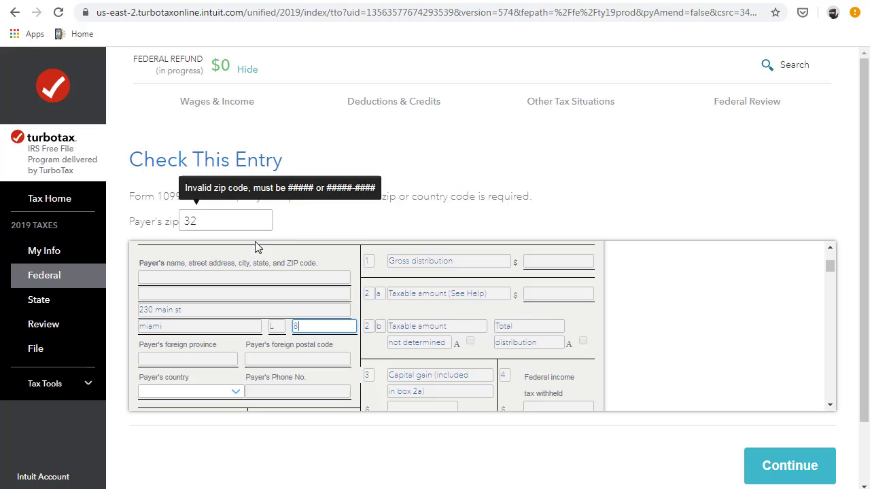
text(345)
key(Tab)
text(32)
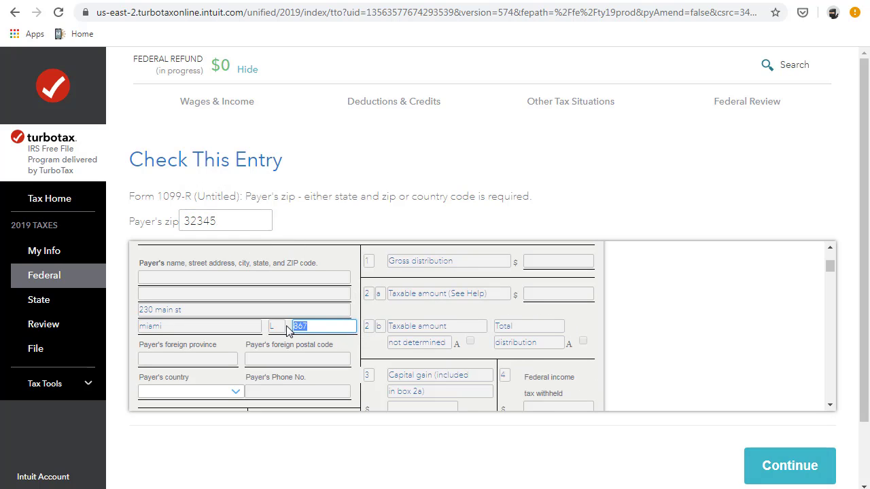
click(754, 457)
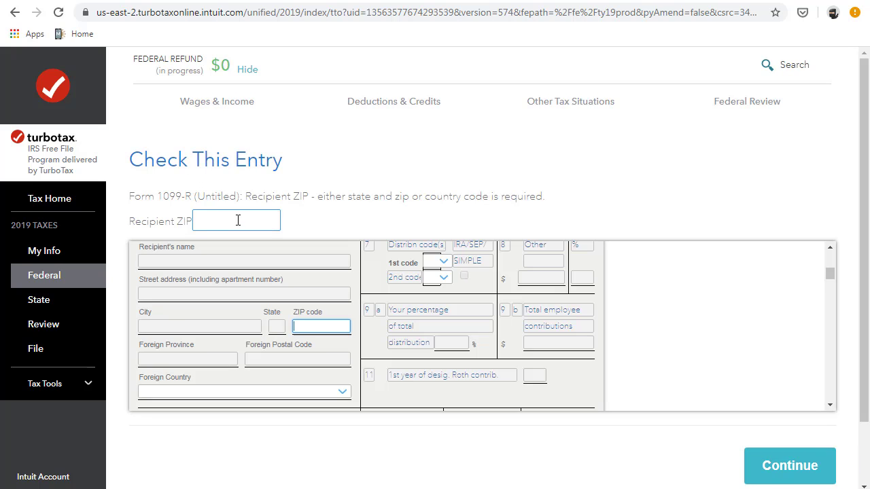
- Complete the 1099-R recipient's ZIP, street address, city Miami and state FL
key(Return)
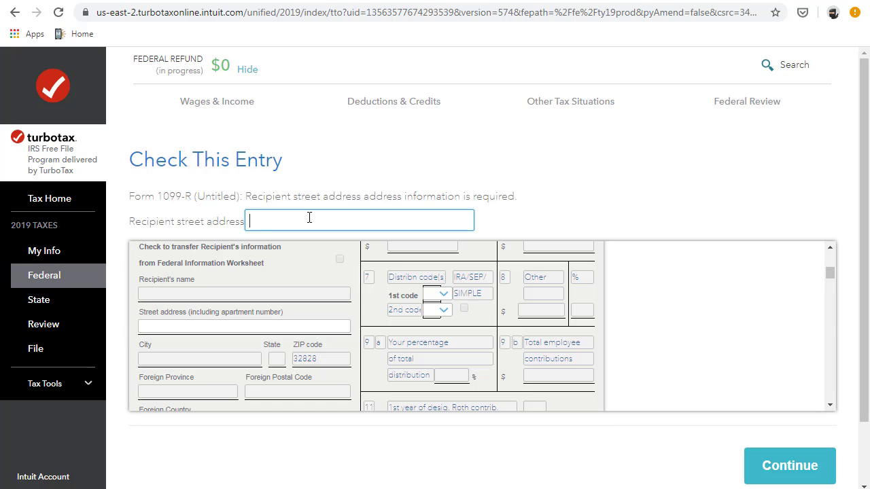
key(Return)
text(mi)
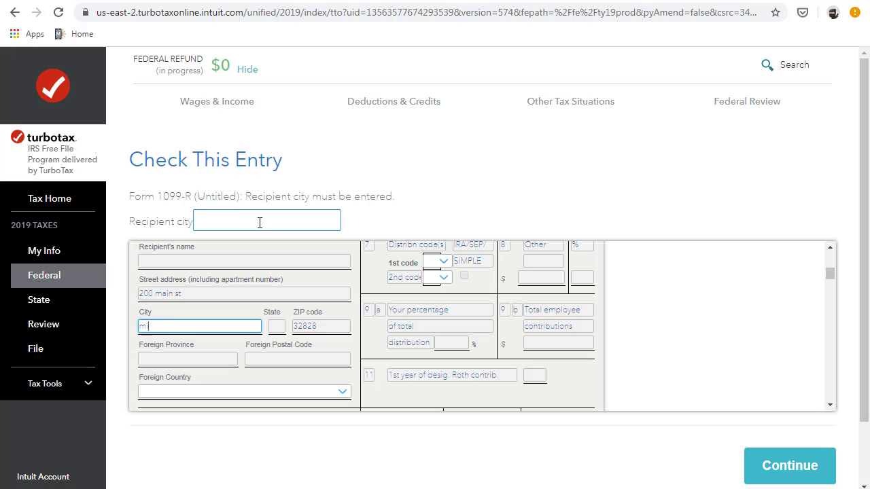
text(ami)
key(Return)
click(239, 222)
text(FL)
key(Return)
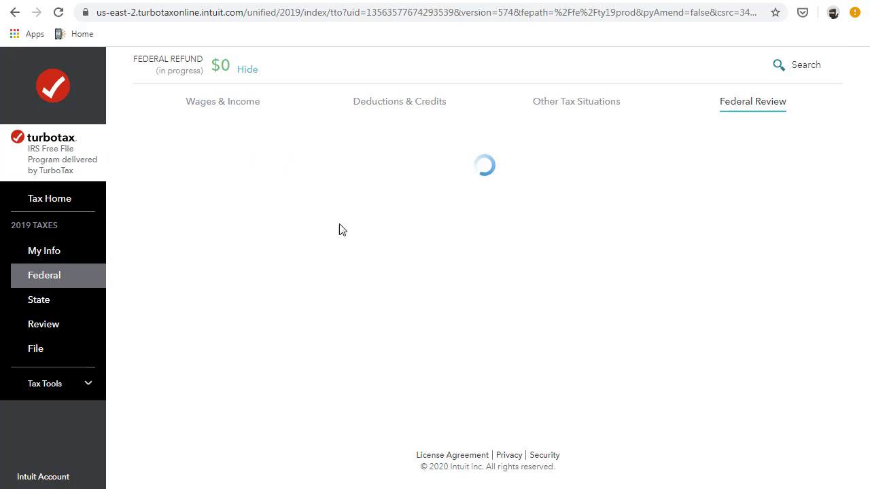
- Continue past the federal refund, skip the Florida return, and run the final check
click(754, 299)
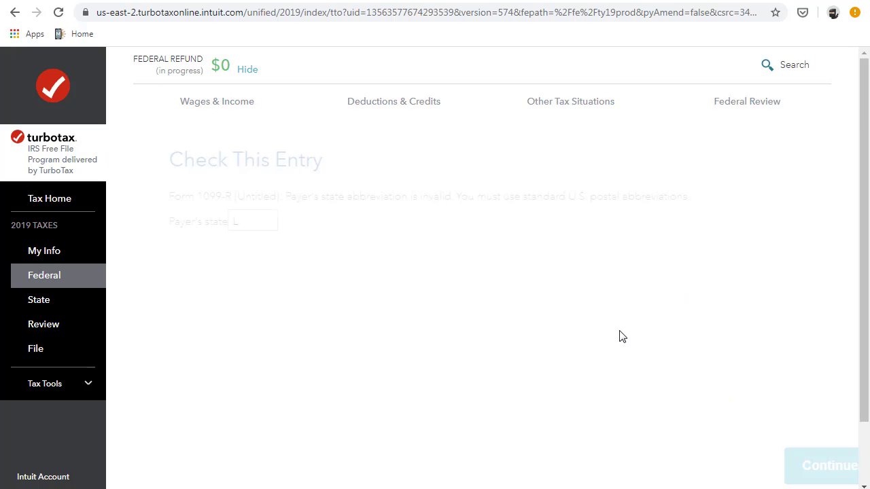
click(779, 408)
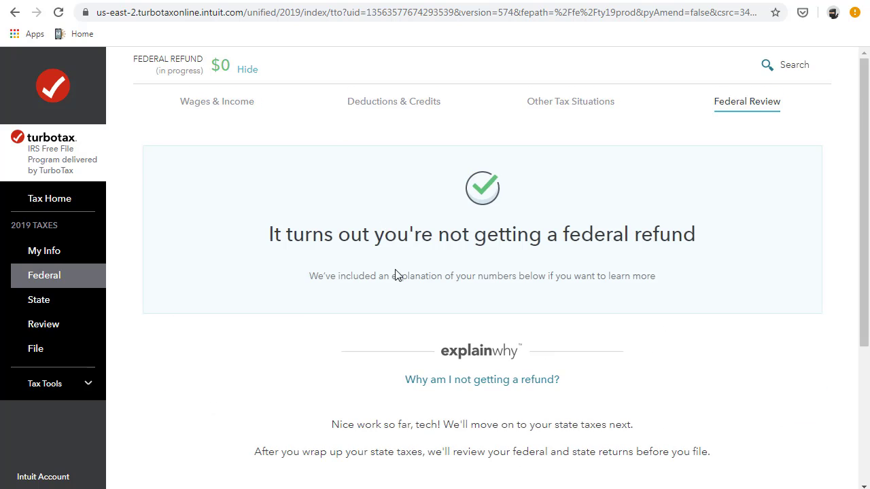
scroll(394, 276, down, 4)
click(756, 352)
click(757, 455)
click(763, 459)
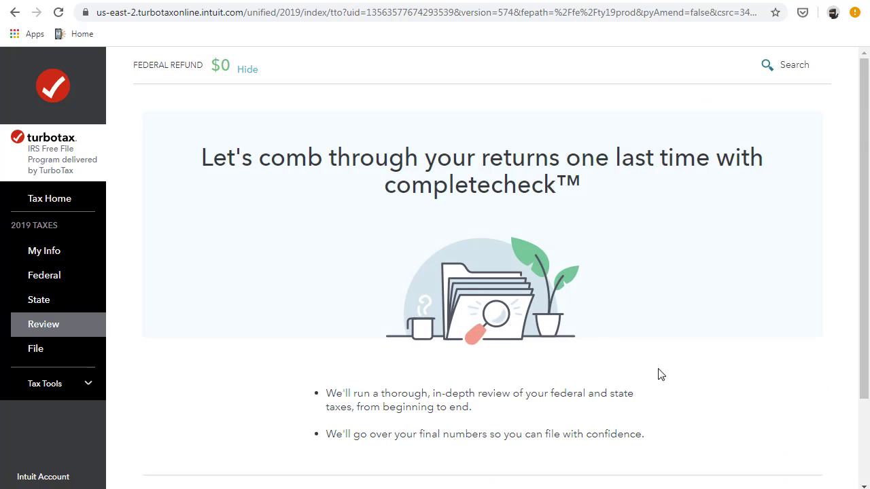
scroll(680, 381, down, 2)
click(770, 401)
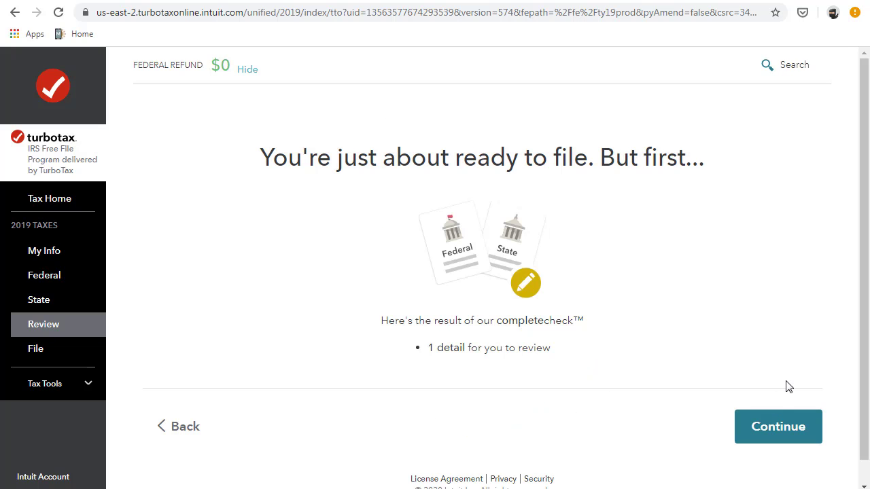
click(771, 432)
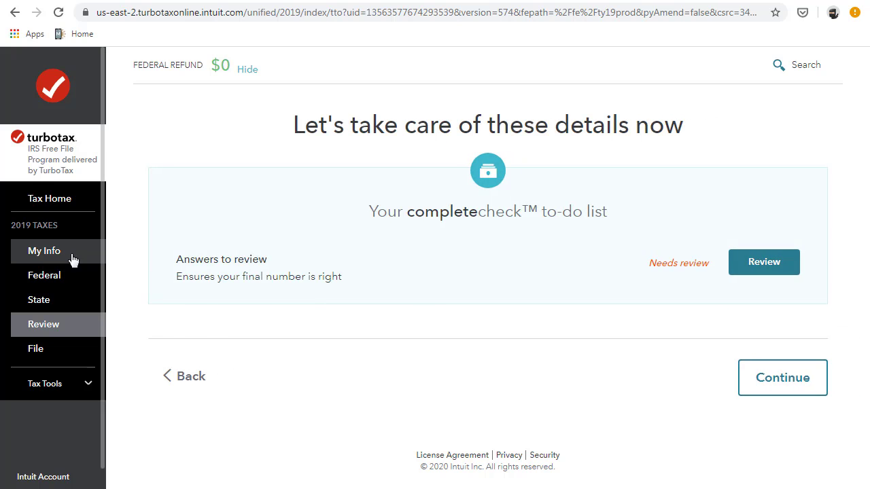
- Return to federal income and answer no to the 1099-MISC and other common income topic
click(42, 258)
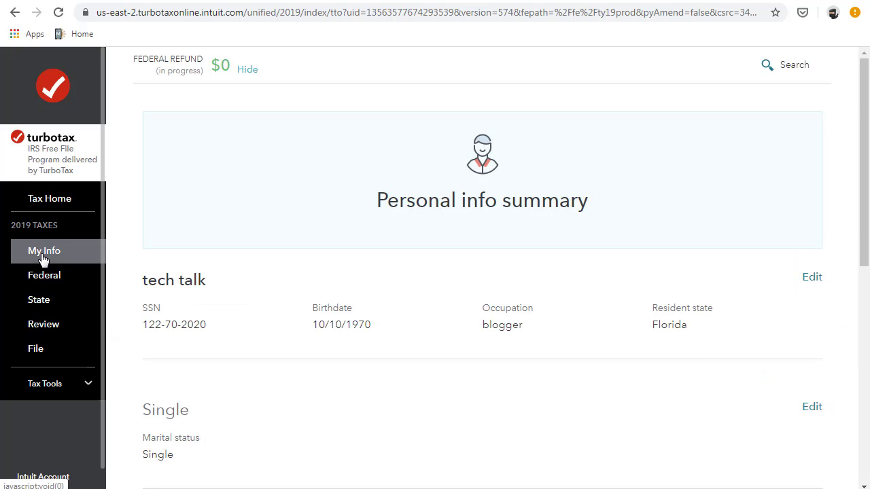
scroll(334, 325, down, 3)
scroll(334, 327, down, 4)
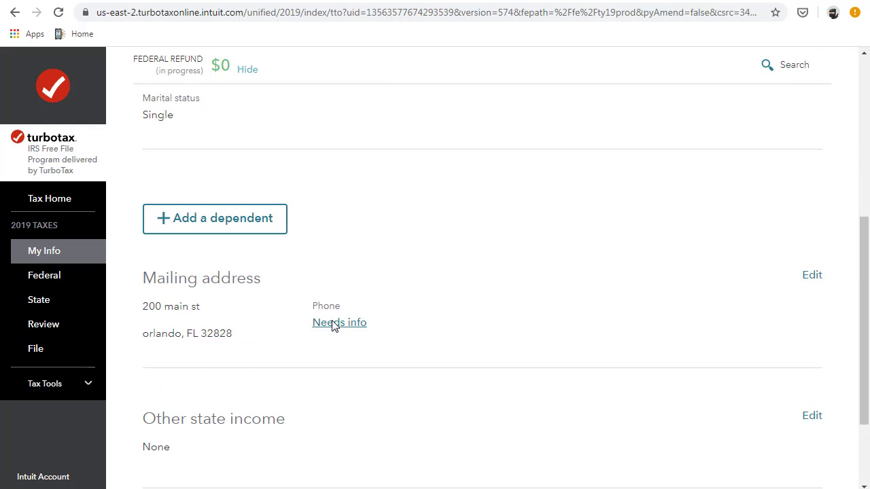
click(62, 282)
scroll(266, 252, down, 1)
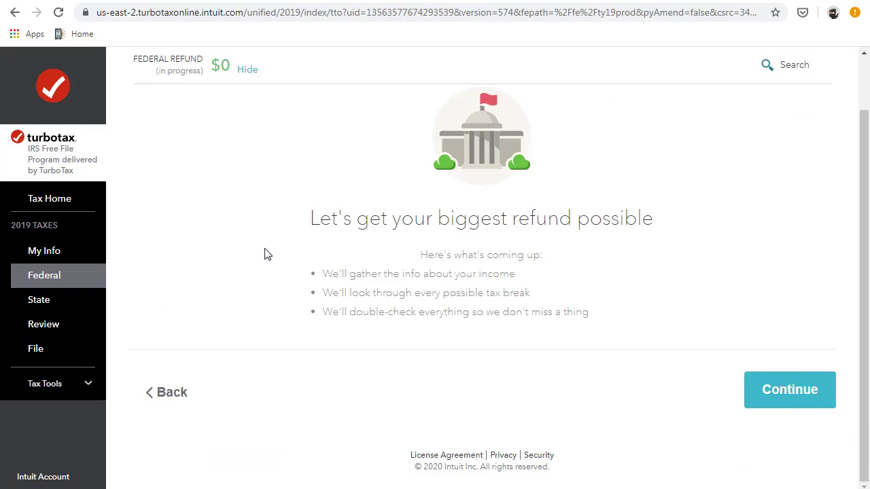
click(790, 390)
click(552, 300)
click(802, 291)
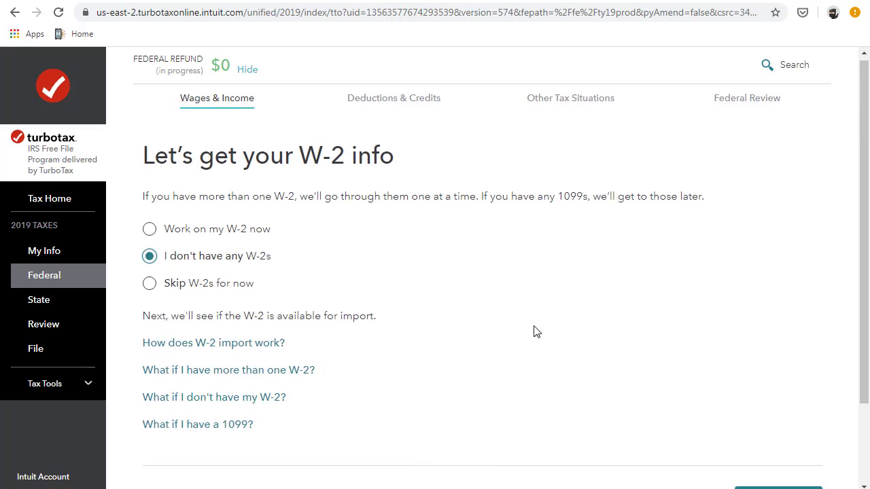
scroll(356, 238, down, 4)
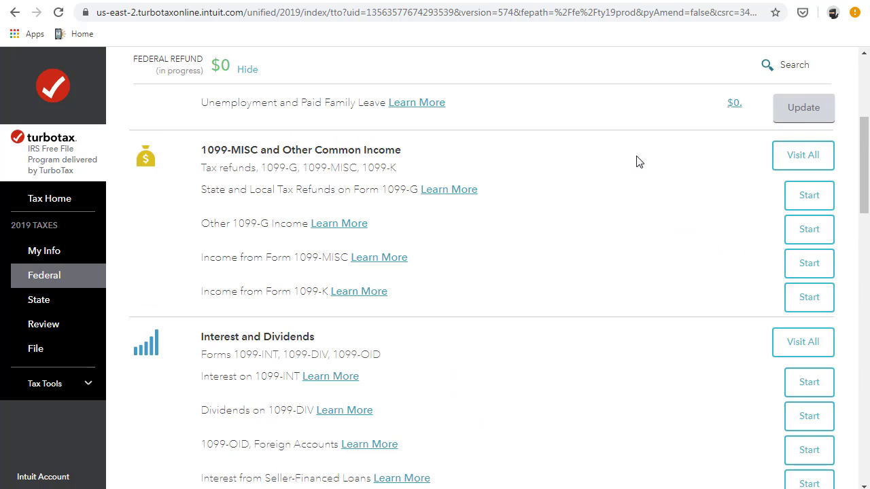
click(803, 155)
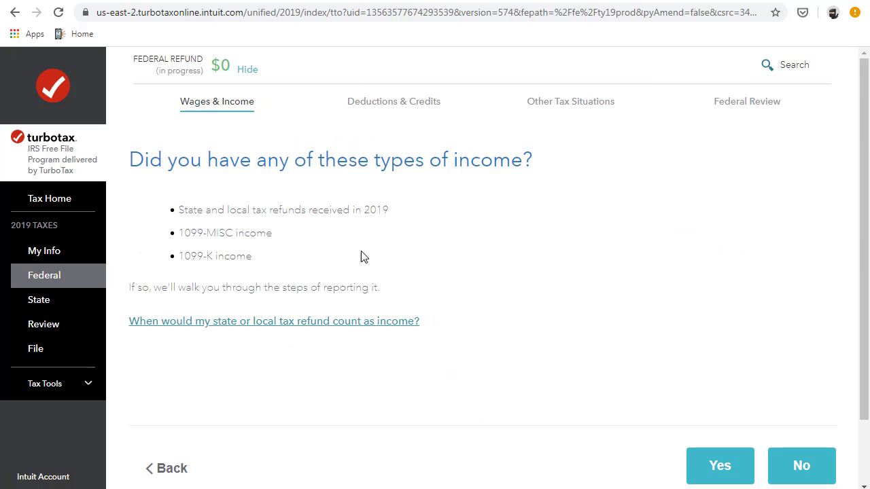
click(796, 466)
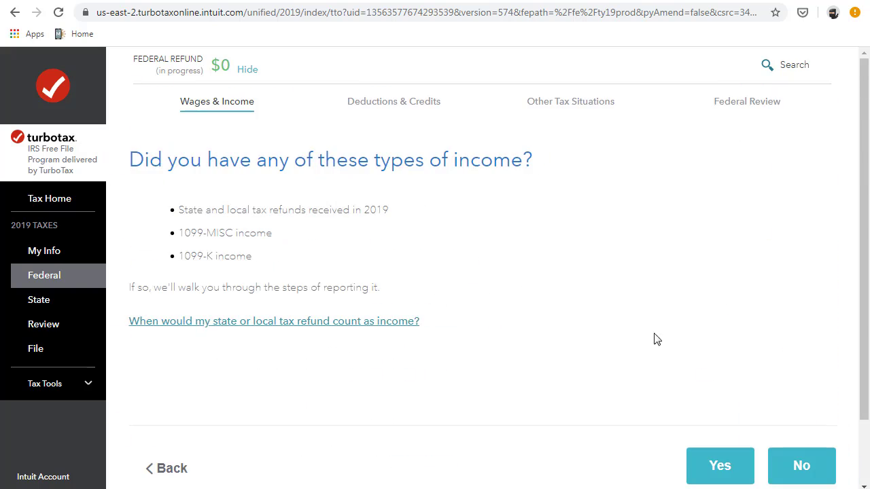
click(800, 465)
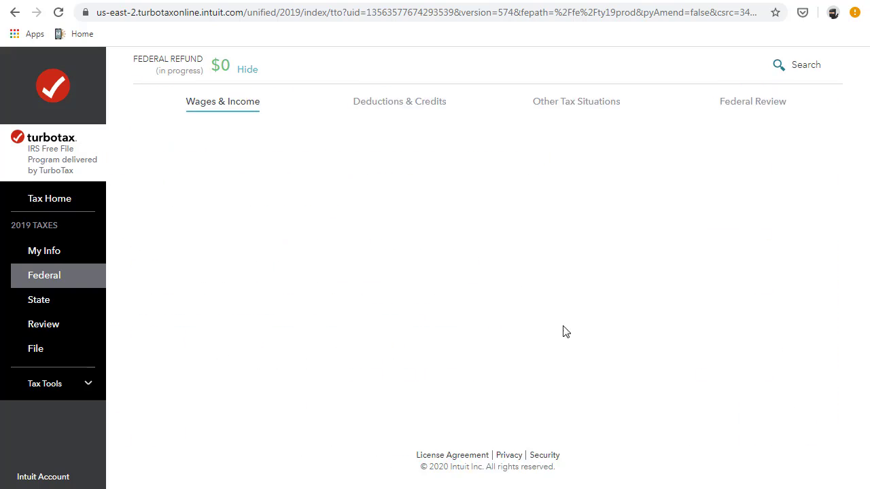
scroll(490, 303, down, 10)
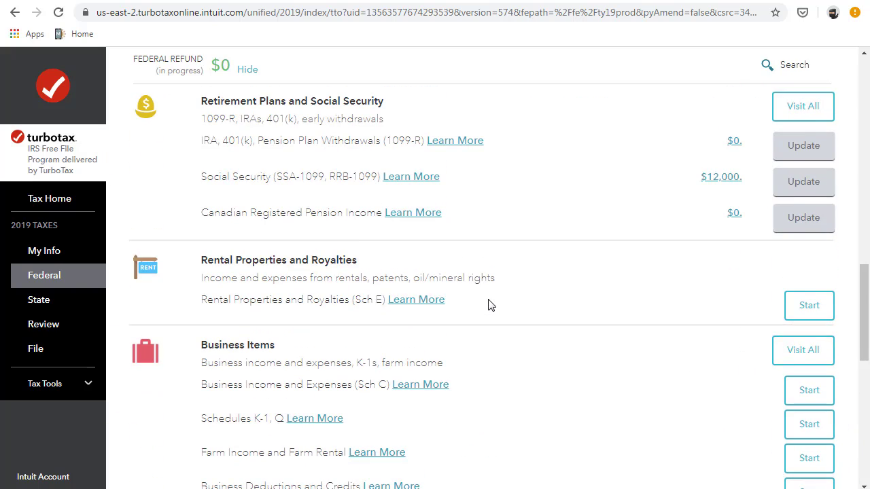
- Confirm 2019 retirement income, delete the Untitled 1099-R, and pass the 2016/2017 disaster pages
click(803, 106)
scroll(402, 227, down, 2)
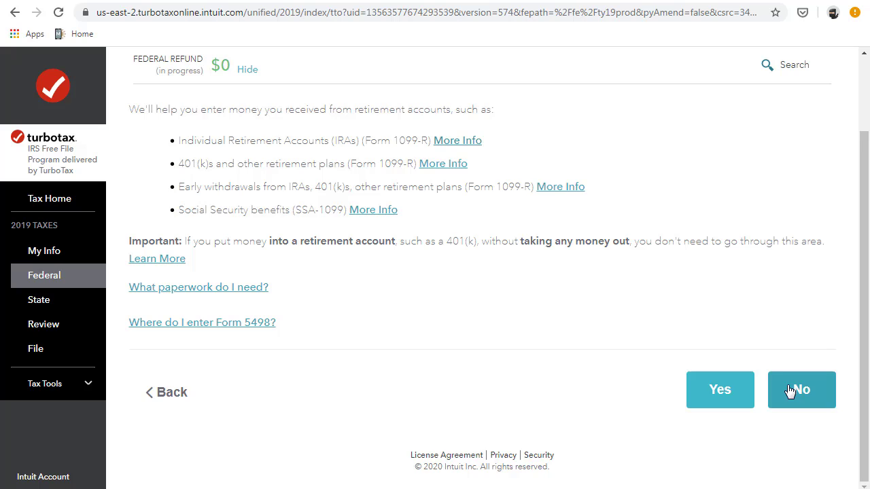
click(728, 394)
click(557, 264)
click(719, 465)
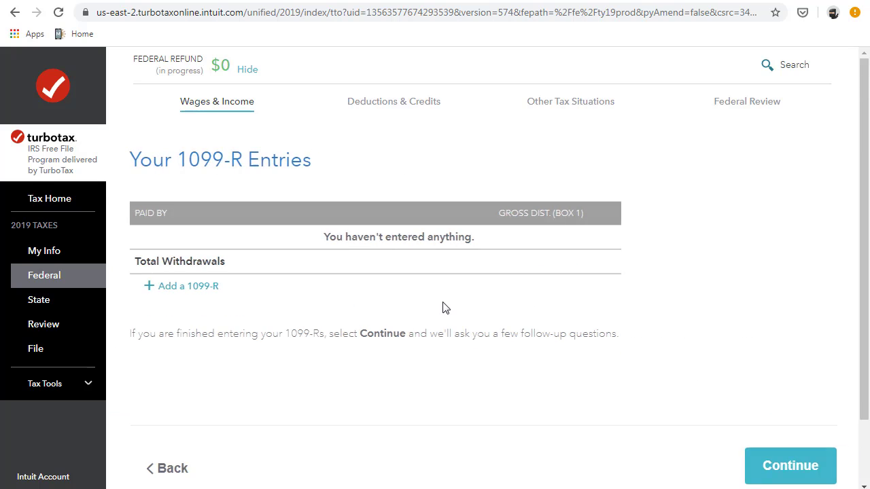
click(780, 467)
click(780, 463)
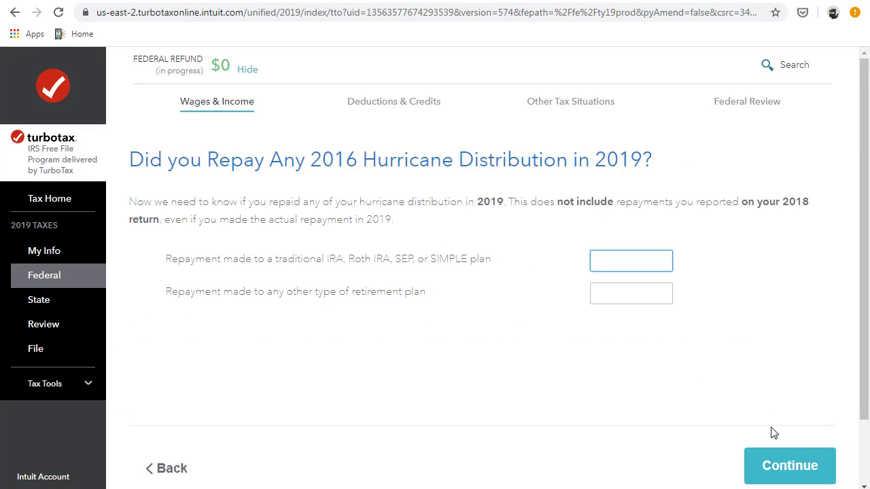
click(782, 464)
click(780, 462)
click(779, 468)
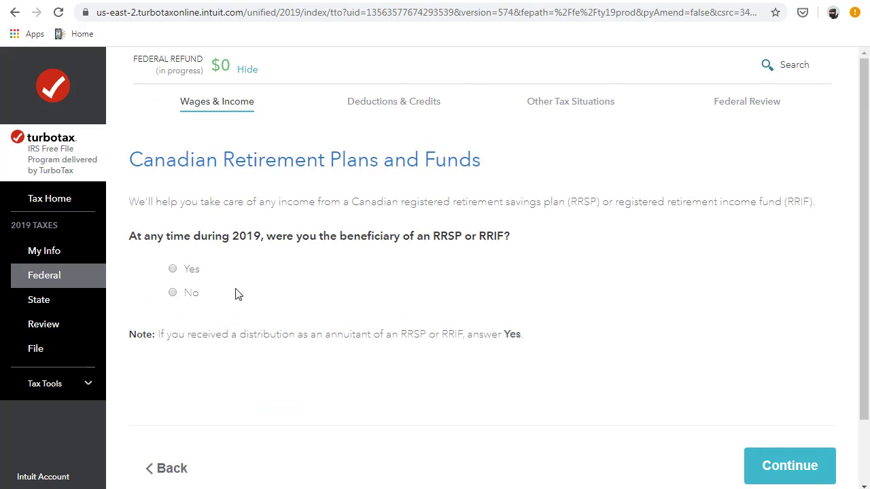
- Answer no to a Canadian RRSP or RRIF, finish income, and start Federal Review
click(237, 293)
click(780, 467)
scroll(483, 306, down, 20)
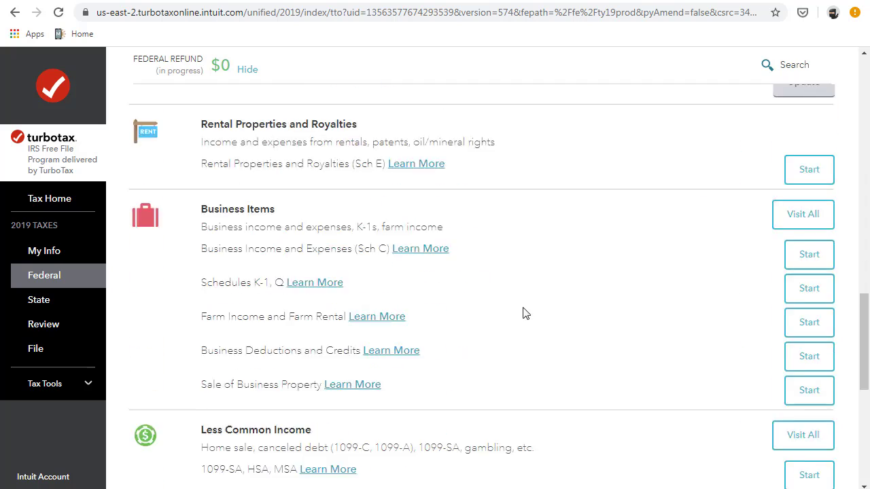
click(737, 391)
click(747, 102)
scroll(591, 196, down, 5)
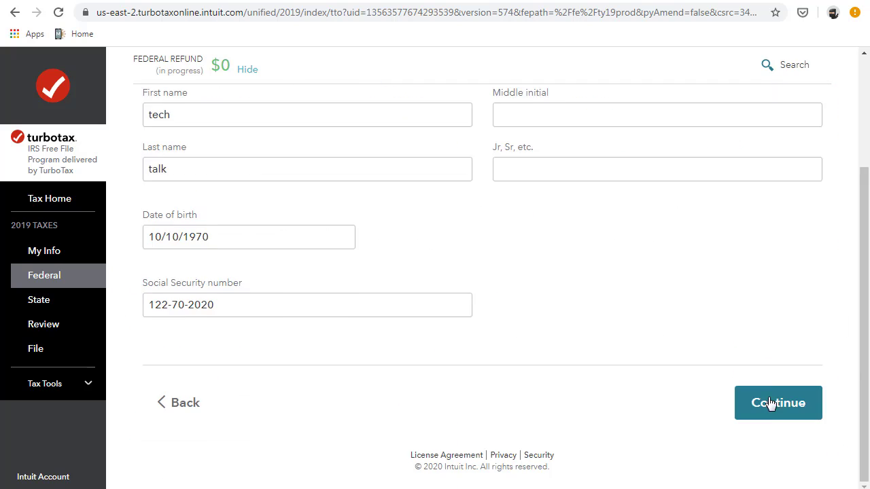
click(772, 406)
scroll(538, 276, down, 5)
click(772, 404)
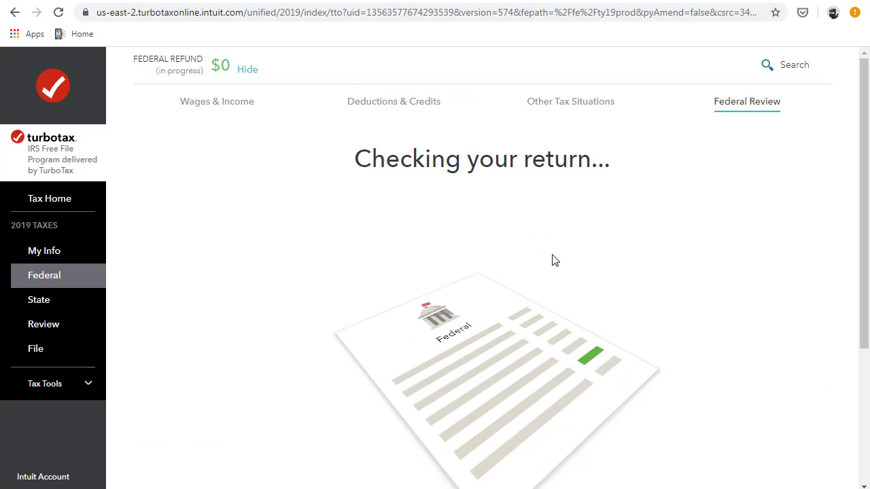
- Move past the no-refund result, skip the Florida state return, and reach the completecheck list
scroll(595, 274, down, 3)
click(779, 422)
click(779, 348)
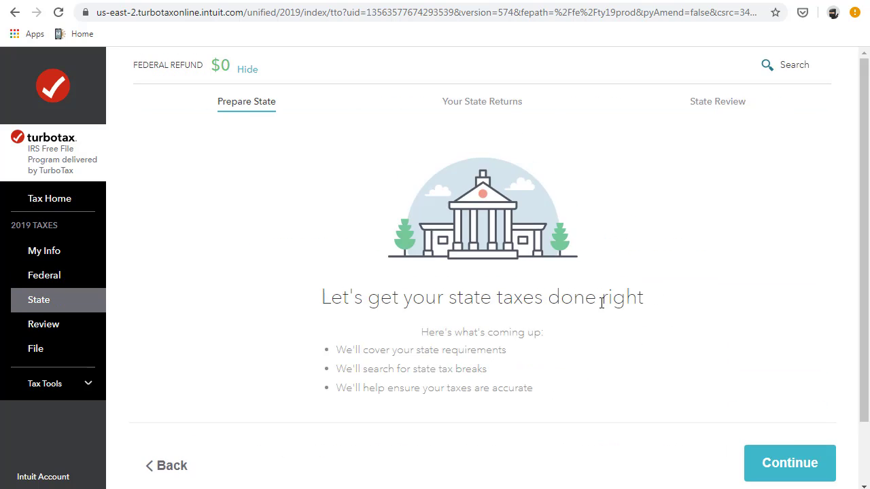
click(791, 463)
click(762, 471)
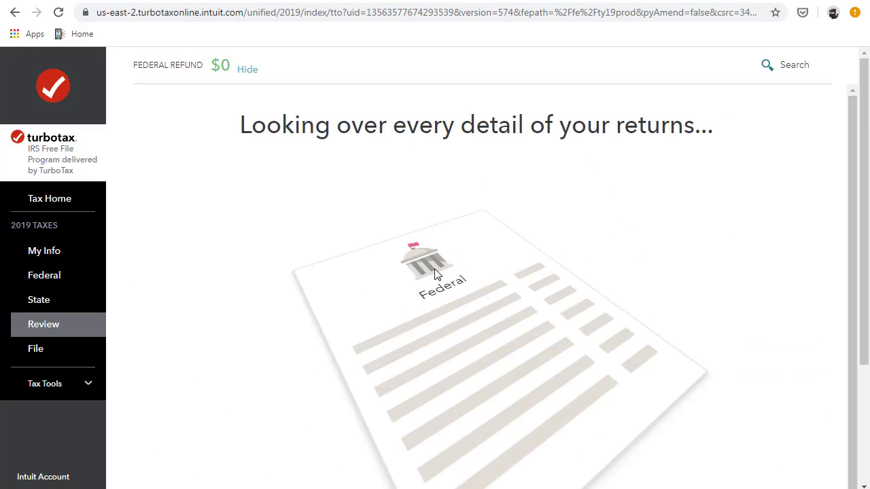
click(778, 426)
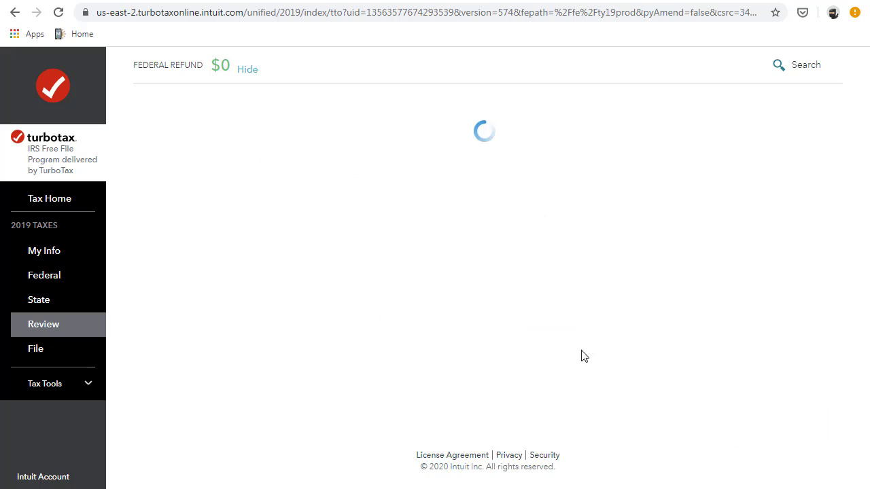
click(762, 262)
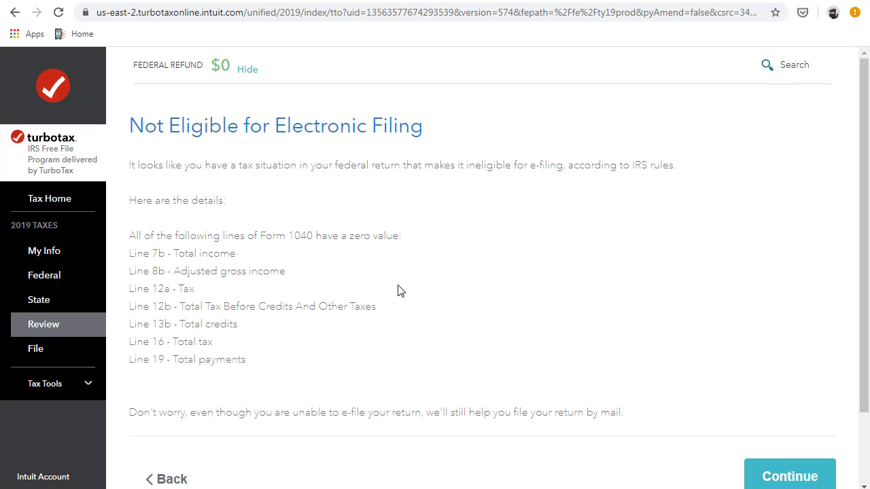
- Get past the e-filing ineligibility notice and go back through personal info to income
scroll(398, 291, down, 2)
scroll(629, 382, up, 2)
click(789, 469)
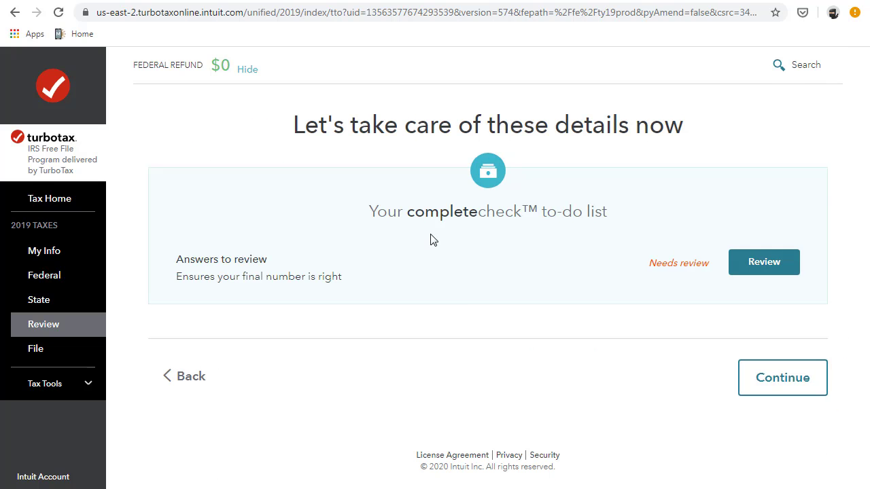
click(778, 378)
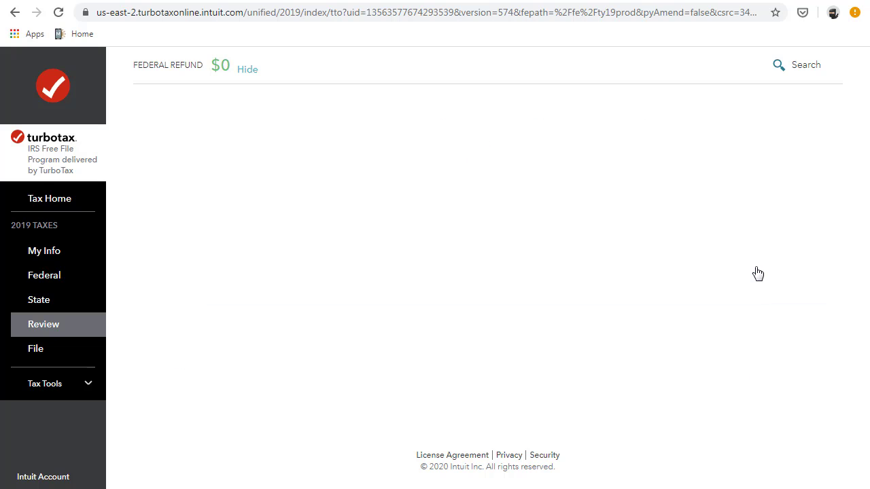
click(780, 476)
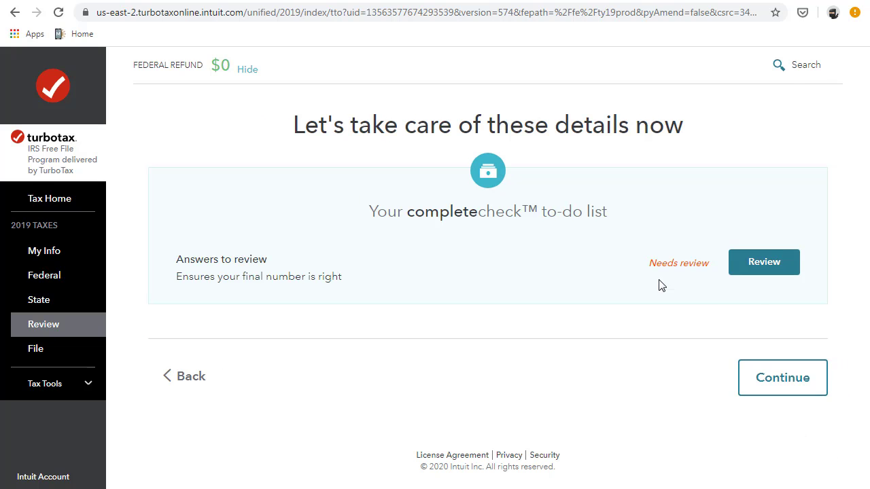
click(74, 246)
scroll(243, 287, down, 7)
click(748, 399)
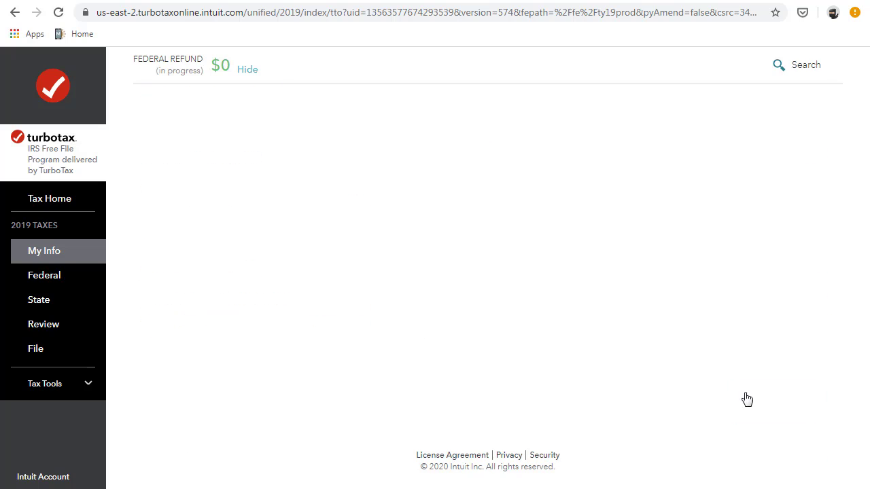
click(791, 451)
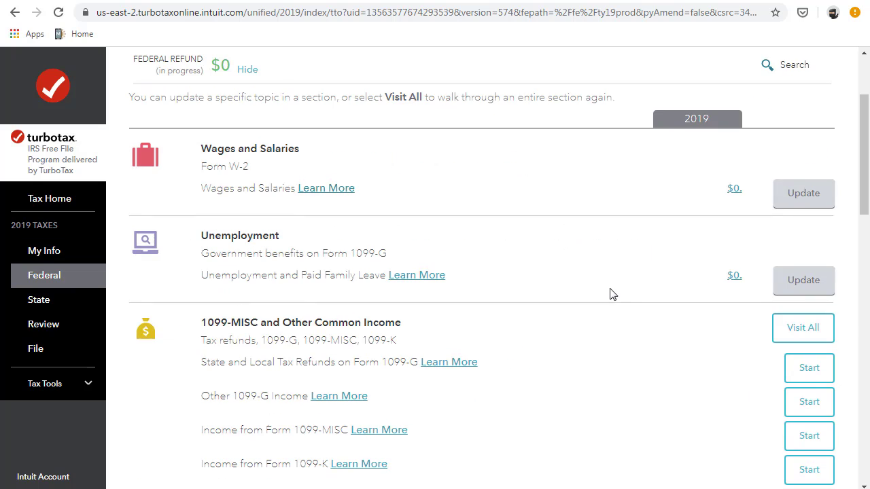
- Report that there are no W-2s and return to the income summary
click(149, 259)
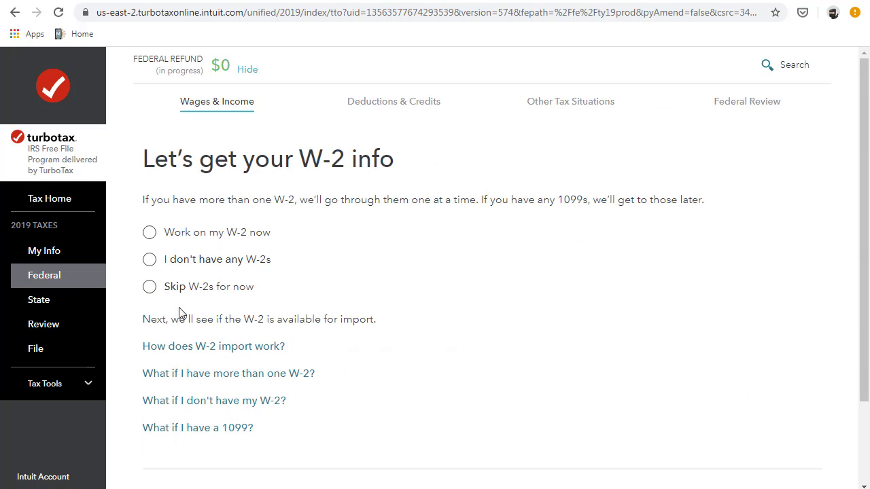
scroll(179, 311, down, 1)
click(777, 439)
scroll(365, 276, down, 5)
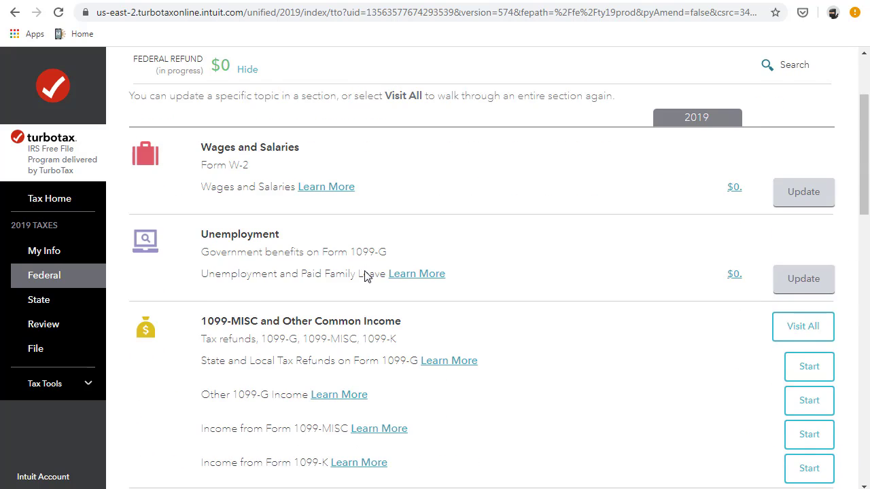
scroll(365, 275, down, 3)
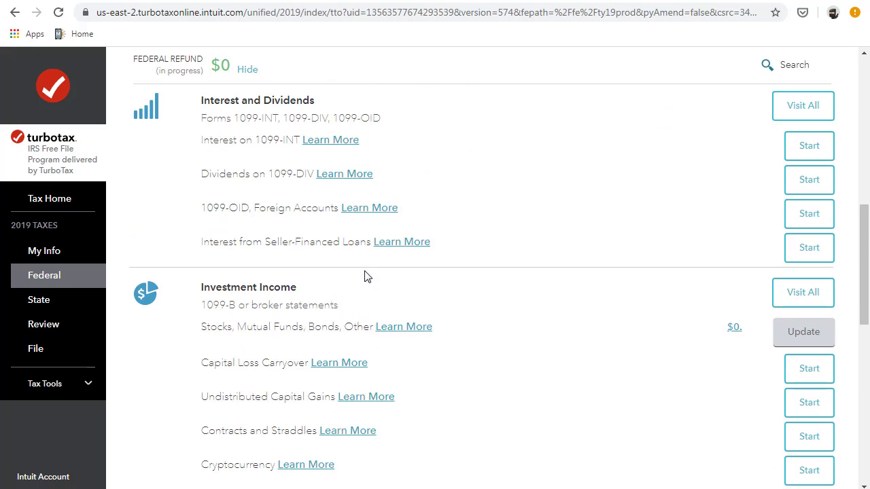
scroll(365, 276, down, 10)
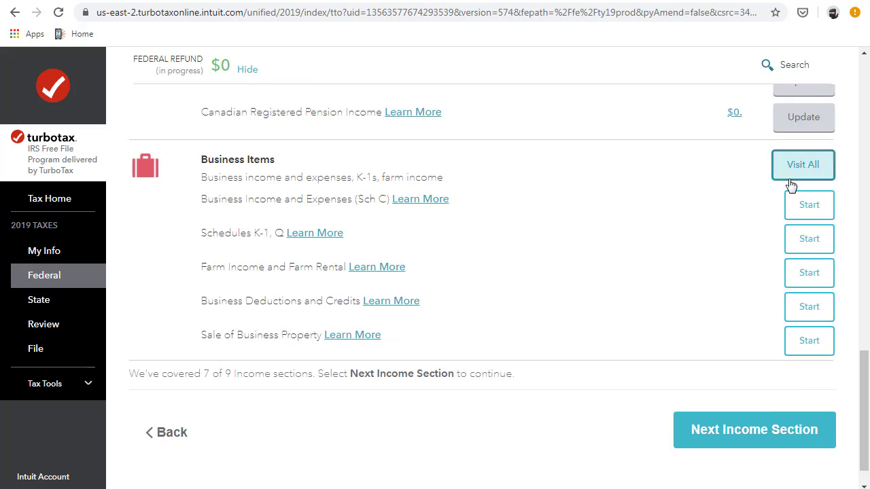
- Add Food delivery driving as side-job self-employment that started in 2019
click(792, 177)
click(721, 467)
click(685, 476)
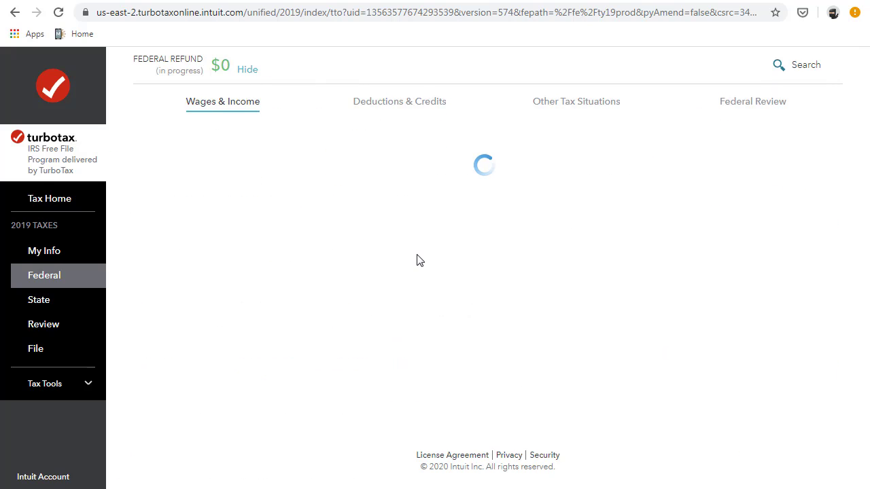
text(delivery)
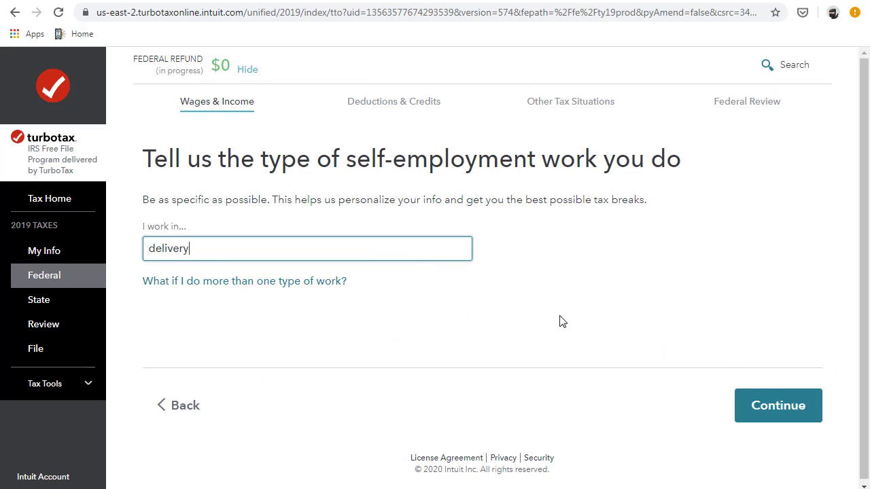
click(748, 402)
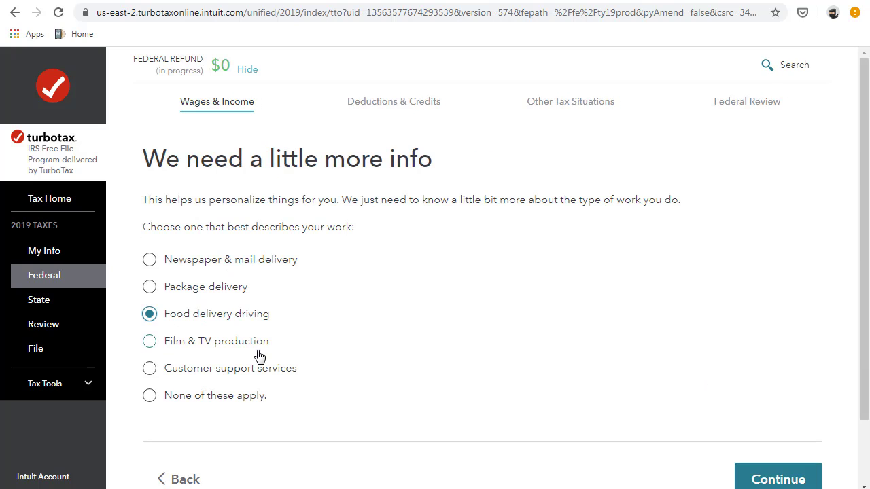
click(778, 479)
click(439, 324)
click(777, 476)
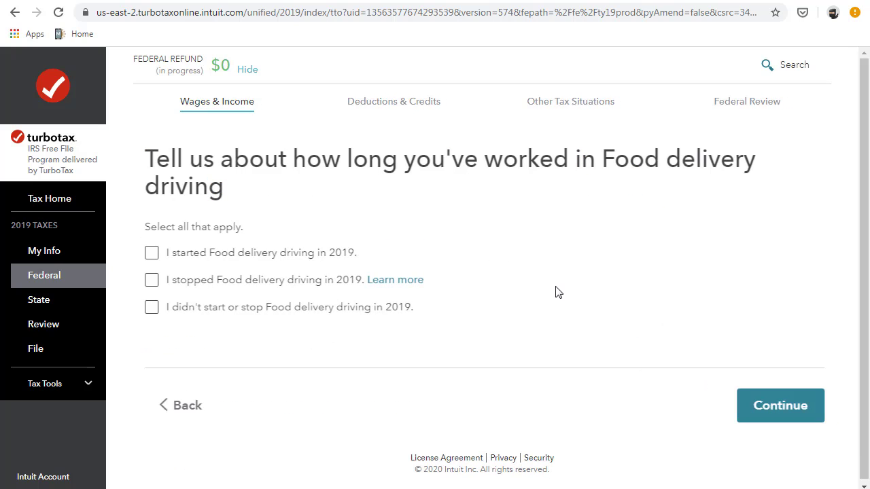
click(153, 256)
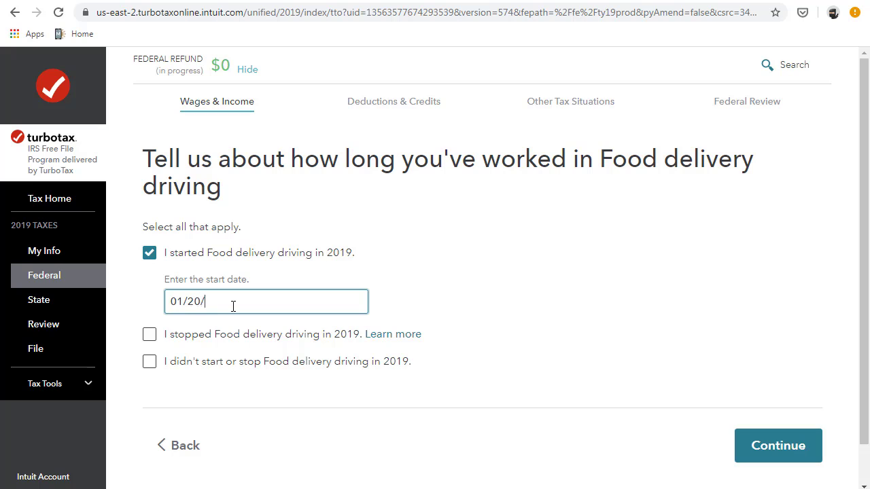
click(794, 441)
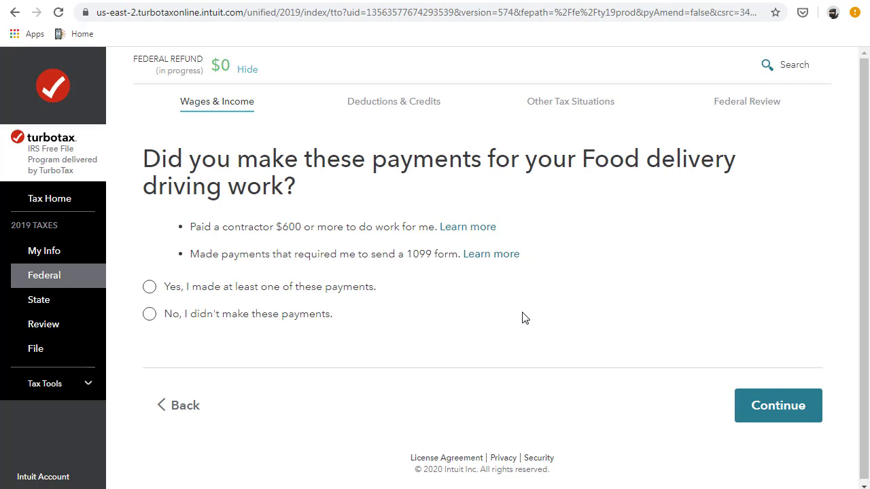
- Answer no to contractor or 1099 payments and none to less common situations, then accept the details
click(150, 319)
click(779, 414)
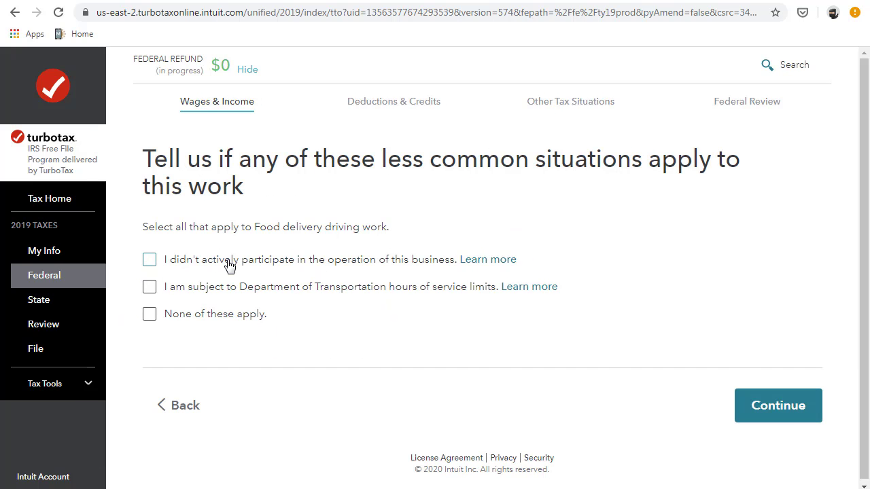
click(157, 319)
click(778, 406)
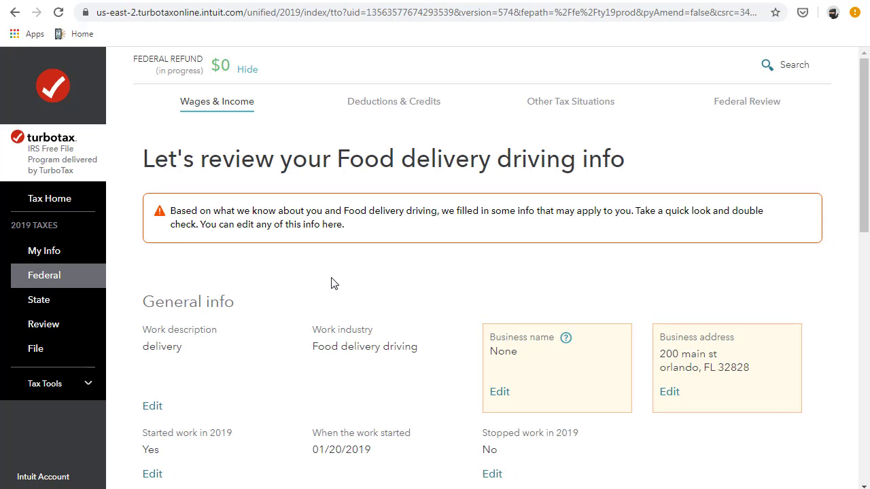
scroll(331, 284, down, 4)
click(792, 405)
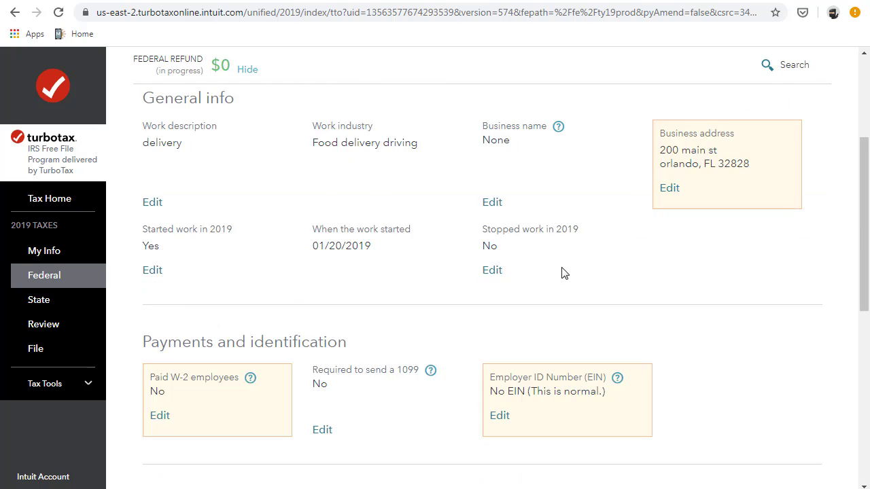
scroll(563, 272, down, 2)
click(498, 289)
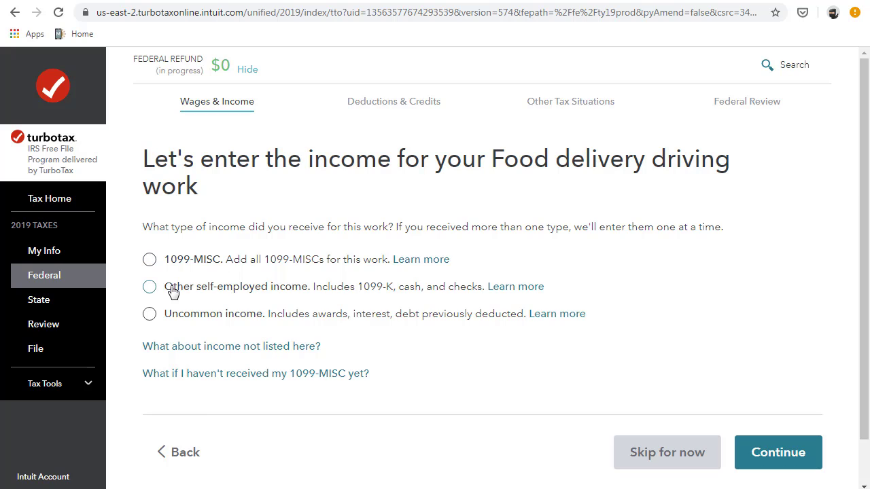
- Report $100 of 'delivery' other self-employed income and answer no to more income
click(151, 287)
click(767, 453)
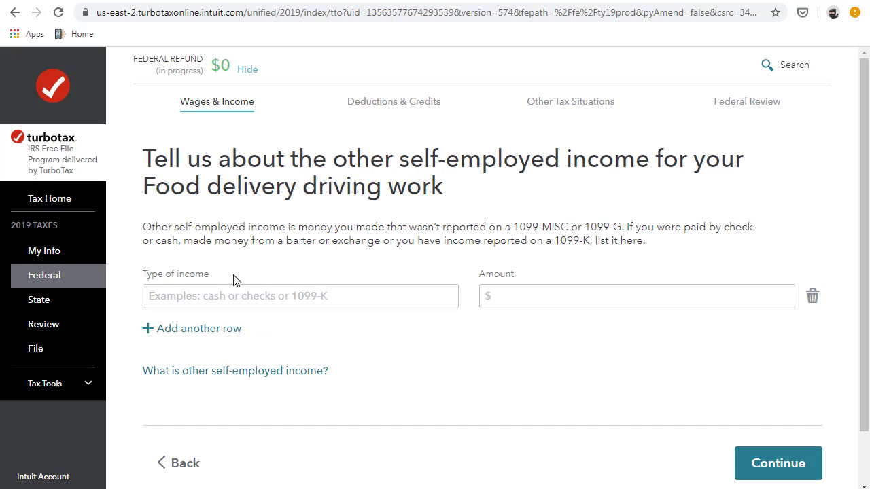
click(210, 295)
text(delivery)
key(Tab)
text(100)
click(760, 465)
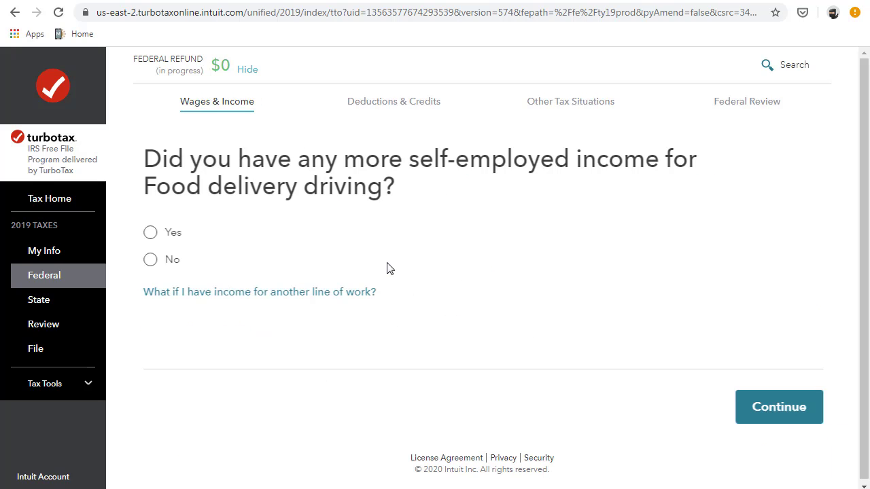
click(151, 271)
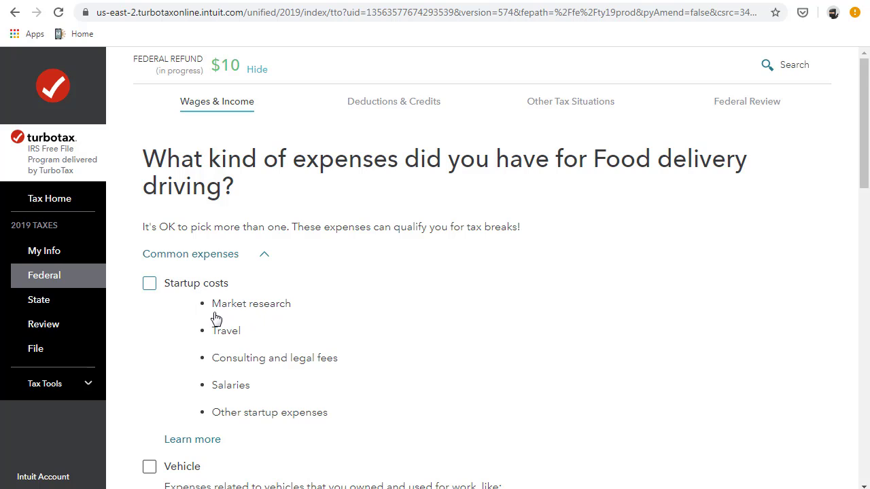
- Select Communications as the Food delivery driving expense category
scroll(215, 318, down, 1)
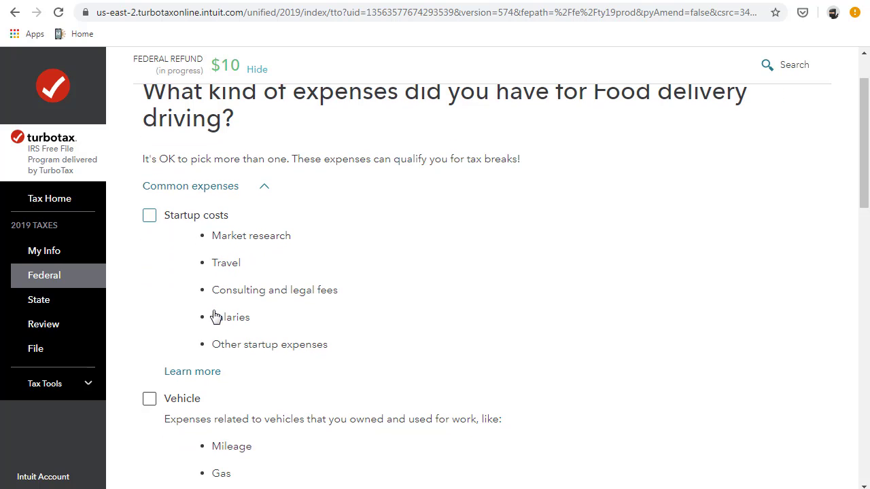
scroll(215, 317, down, 1)
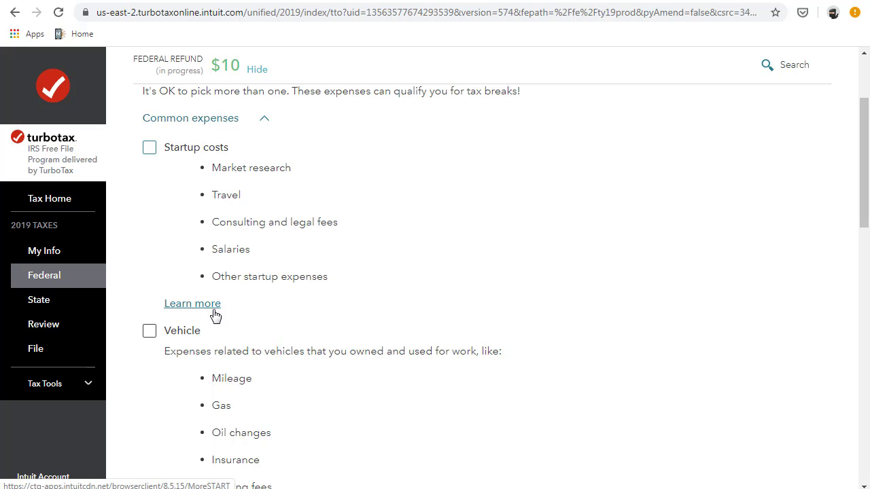
scroll(215, 317, down, 4)
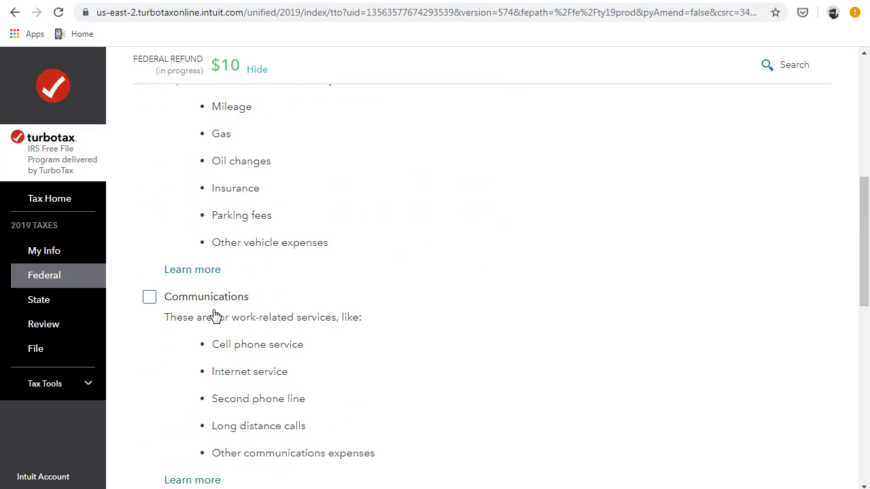
scroll(215, 317, down, 2)
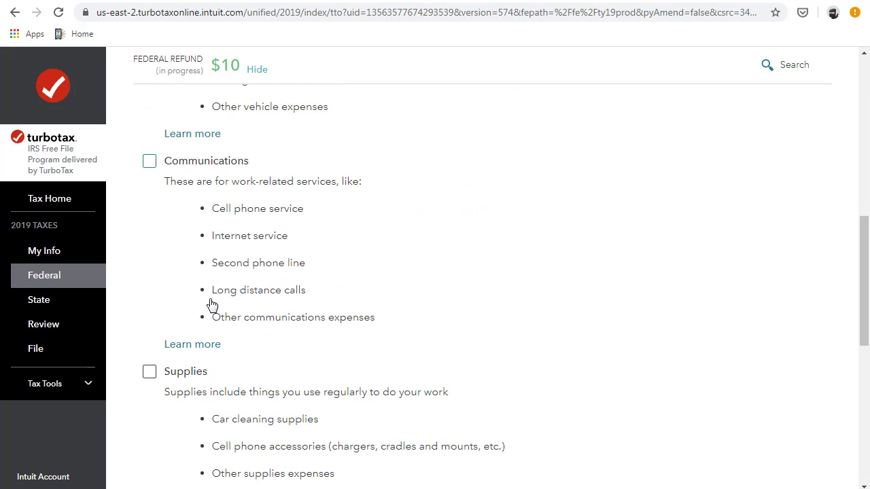
click(160, 195)
scroll(621, 351, down, 7)
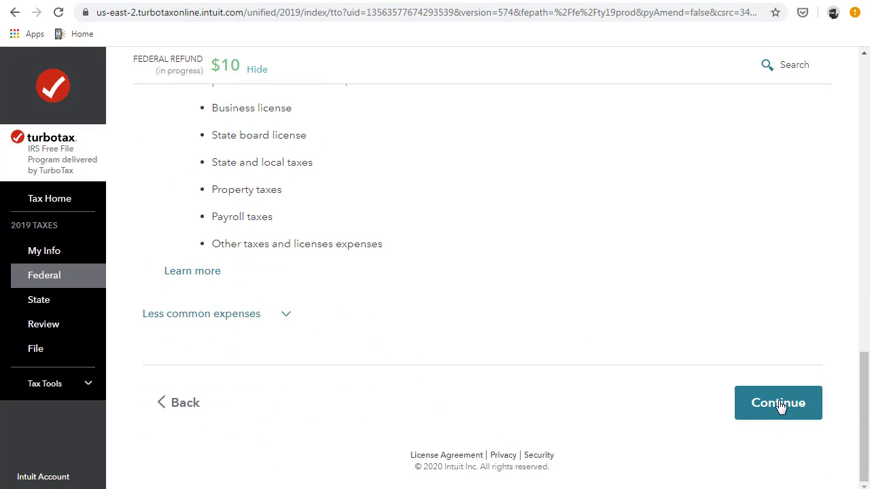
click(779, 404)
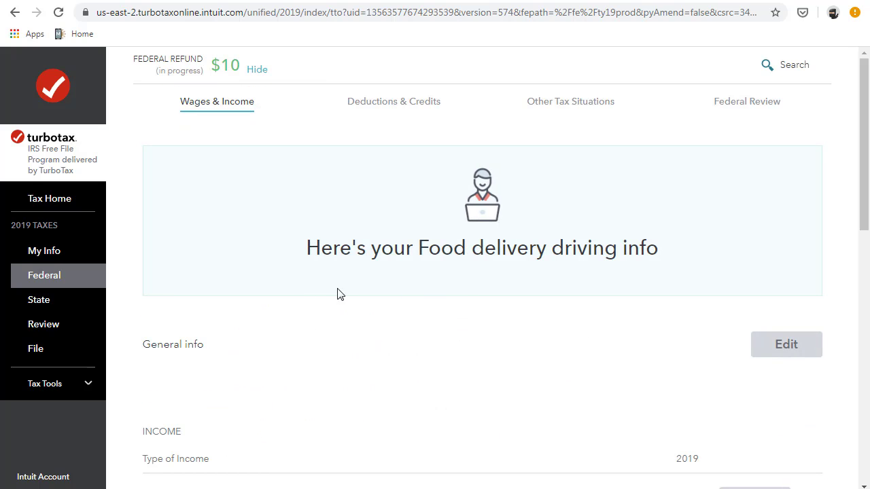
- Enter a 'cellphone service' Communications expense with its amount and save it
scroll(274, 324, down, 4)
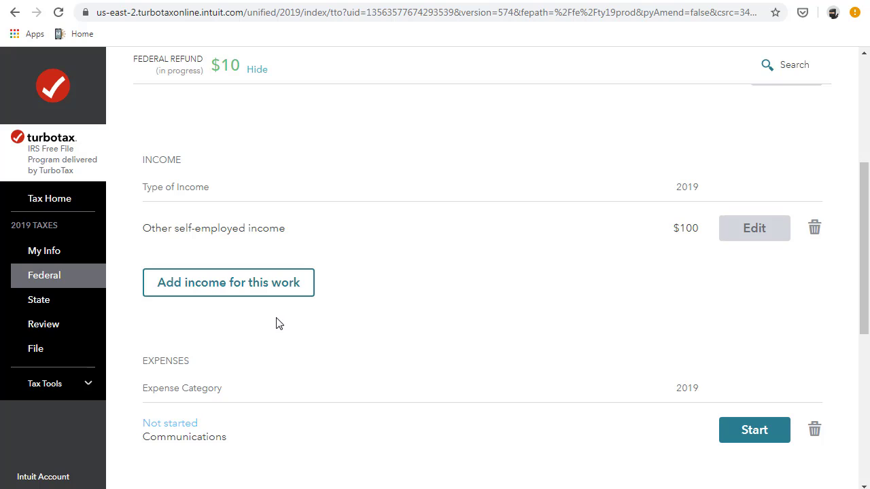
scroll(276, 324, up, 1)
scroll(276, 324, down, 4)
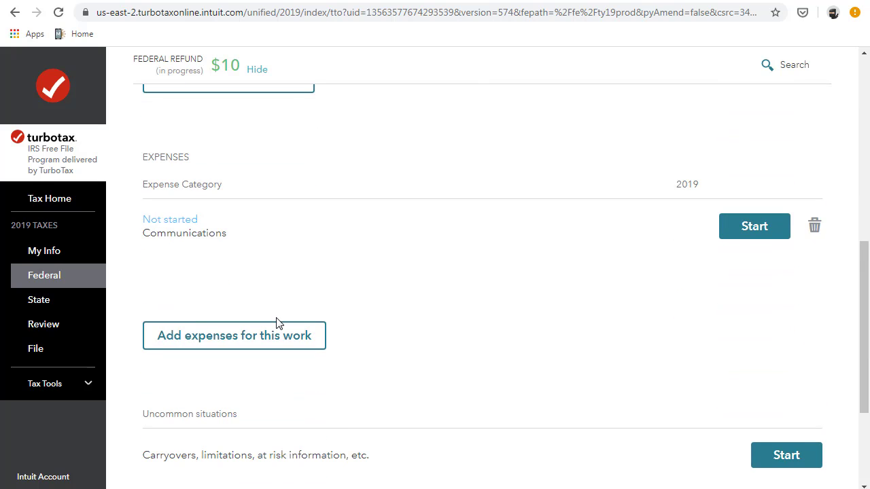
click(723, 228)
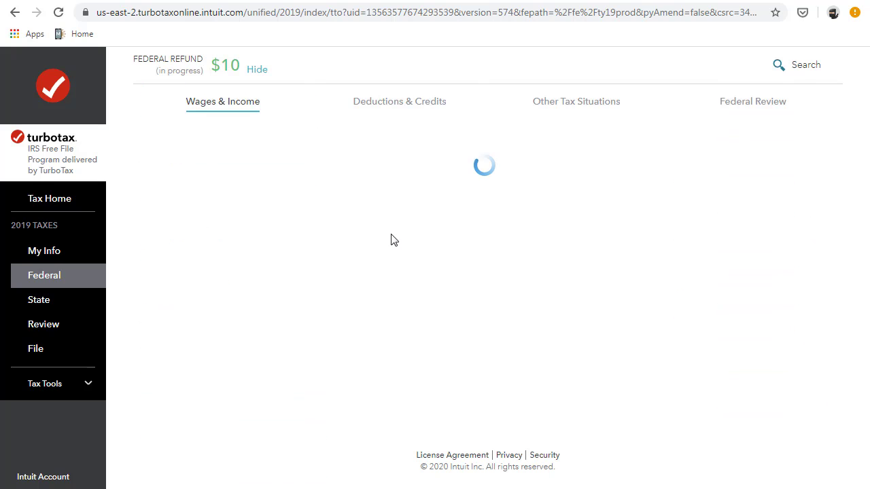
scroll(288, 299, down, 3)
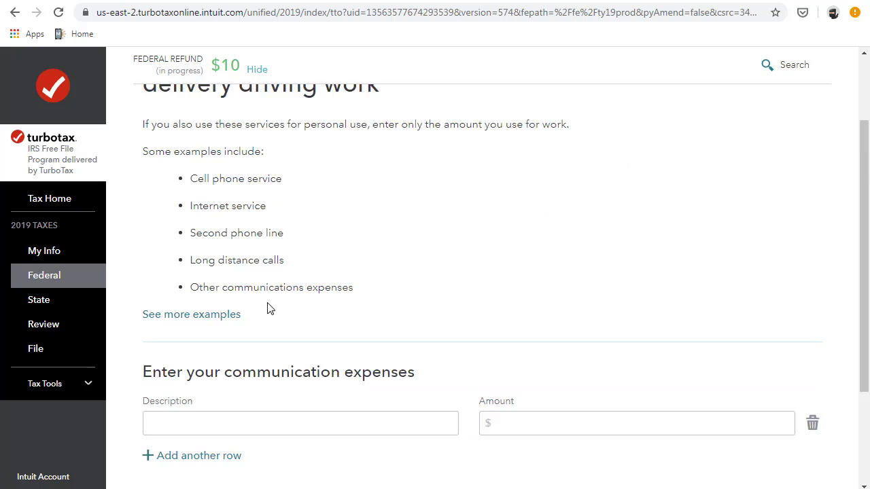
click(265, 319)
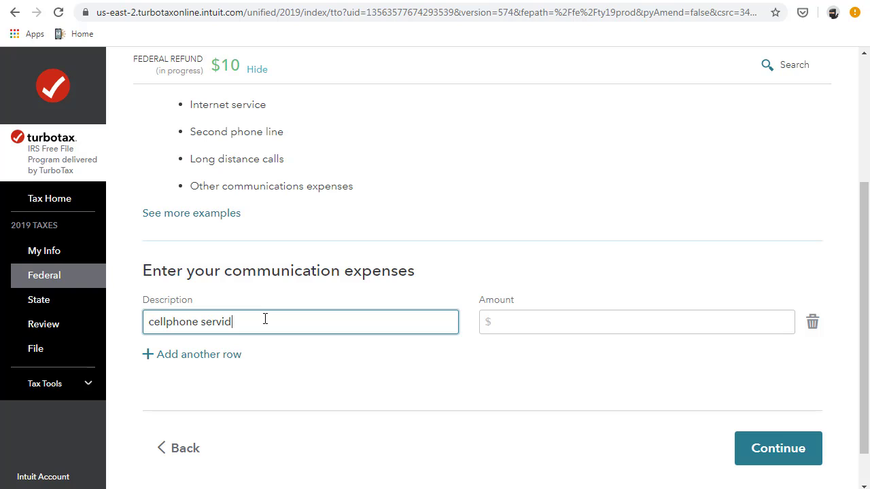
key(Tab)
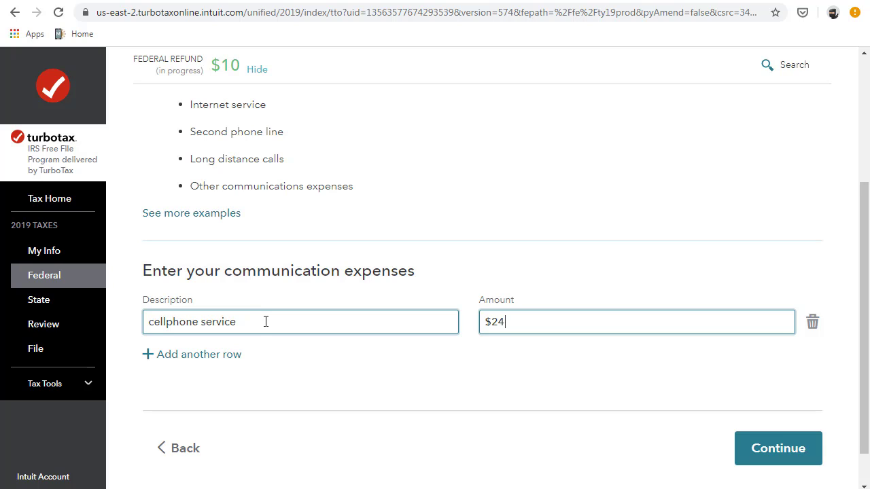
click(782, 450)
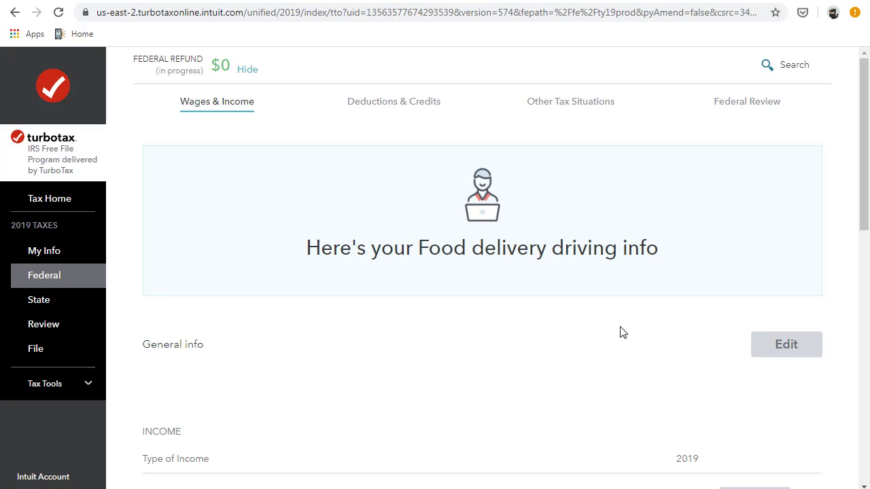
- Finish the delivery review: no other business situations, all work in the United States
scroll(623, 332, down, 4)
scroll(777, 421, down, 5)
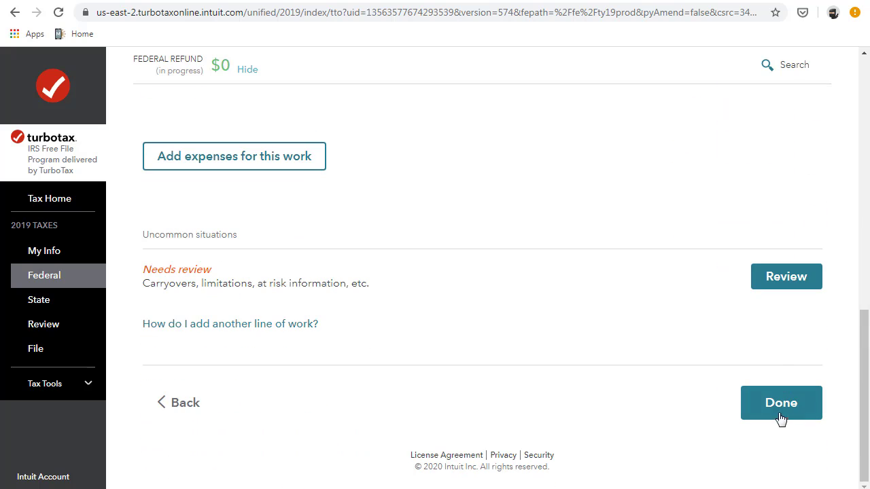
click(782, 413)
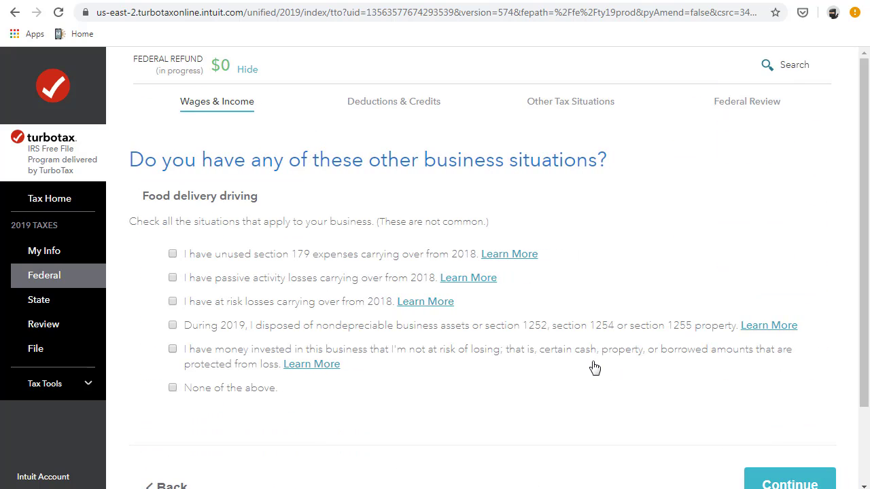
click(172, 388)
scroll(680, 408, down, 2)
click(789, 392)
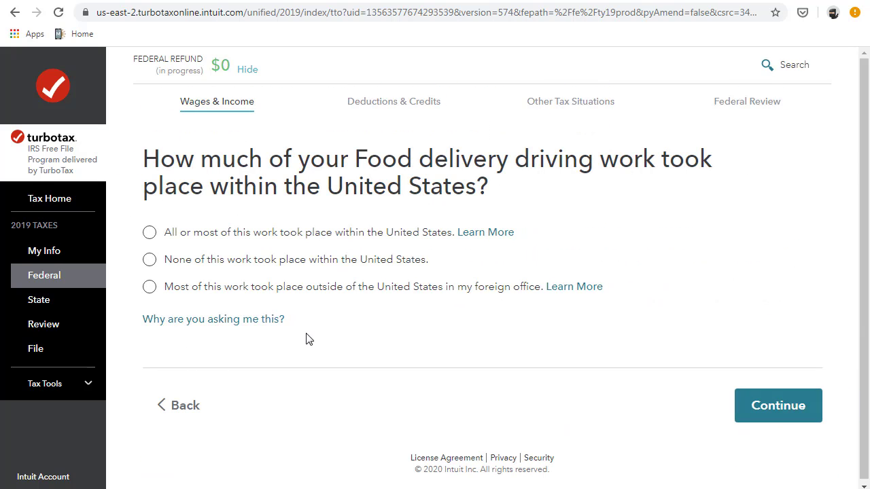
click(150, 235)
click(752, 407)
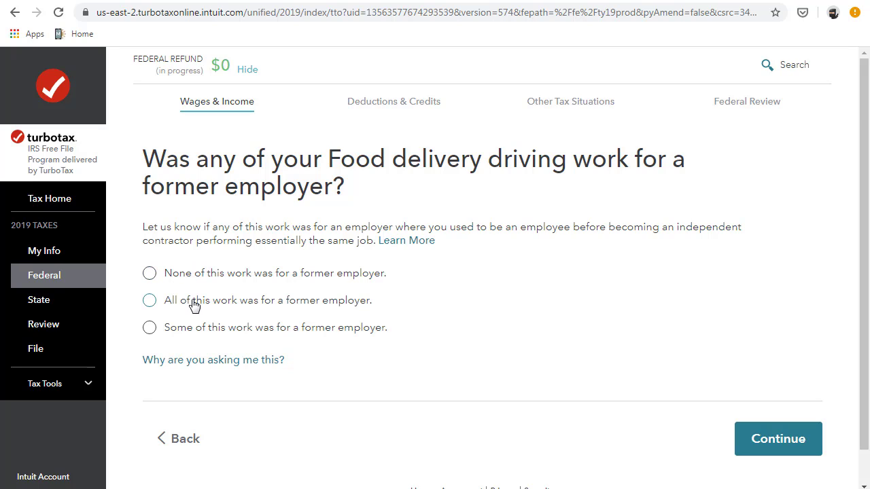
- State no work was for a former employer and no deductions are claimed elsewhere
click(150, 274)
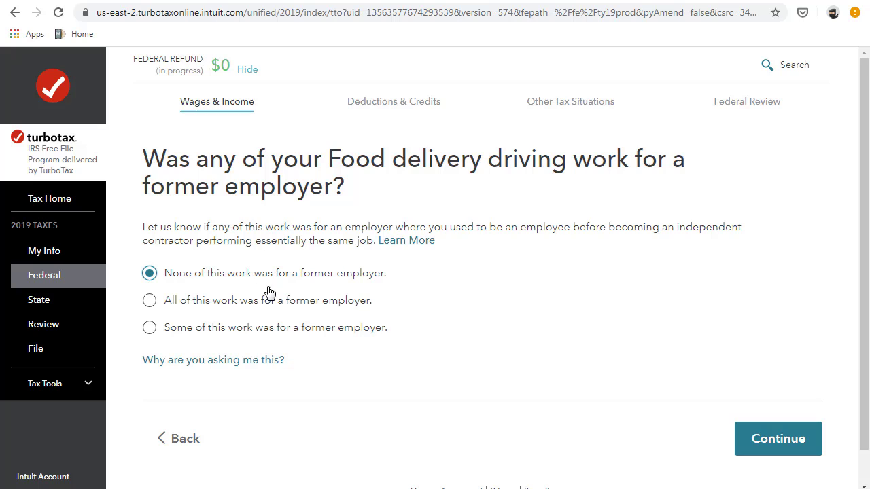
click(745, 431)
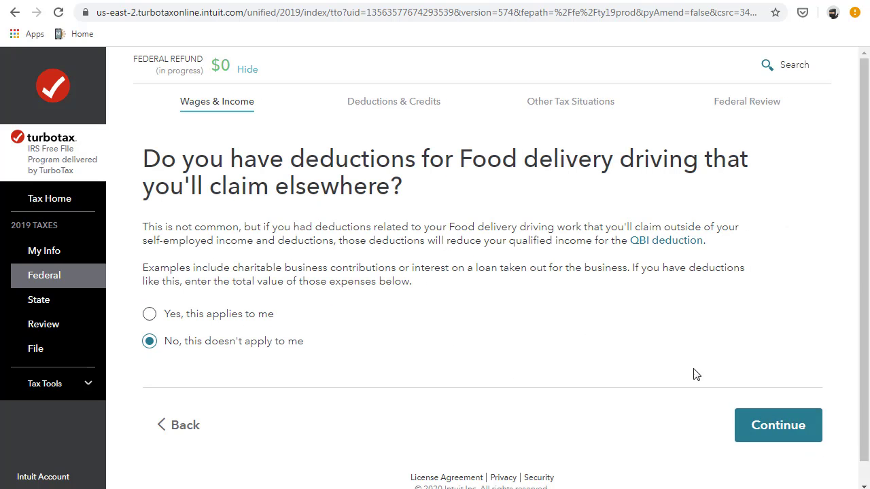
click(780, 434)
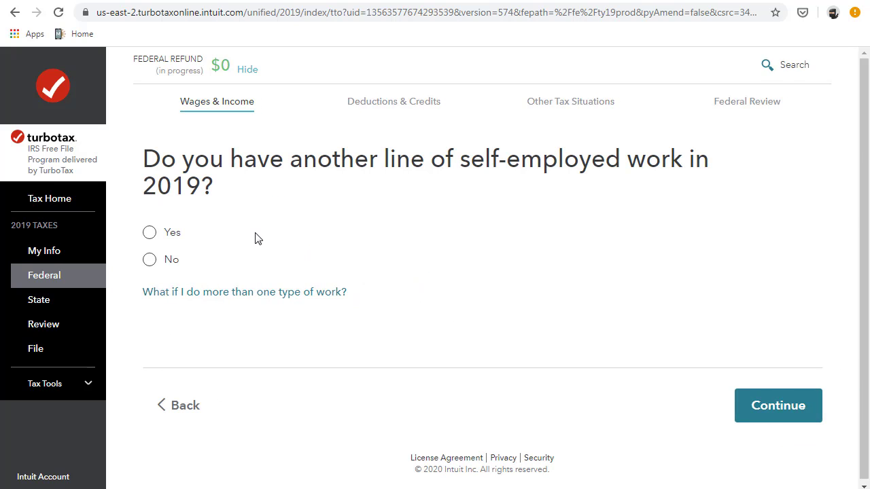
click(150, 259)
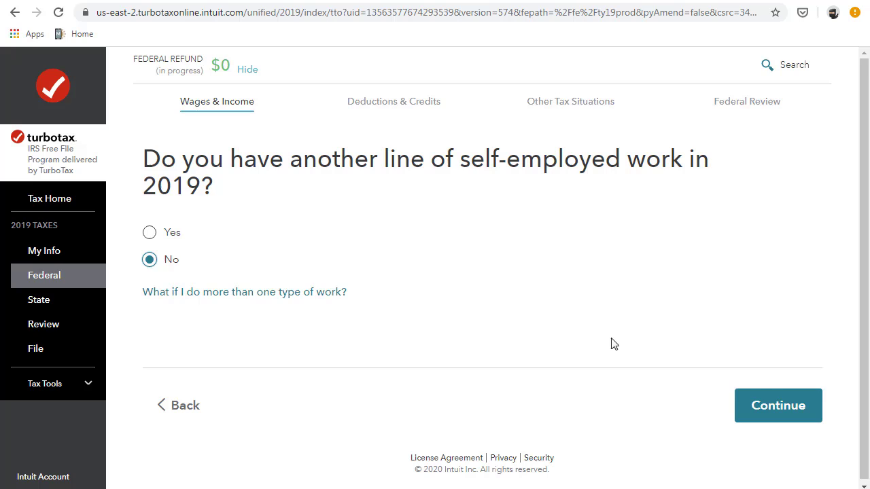
click(762, 404)
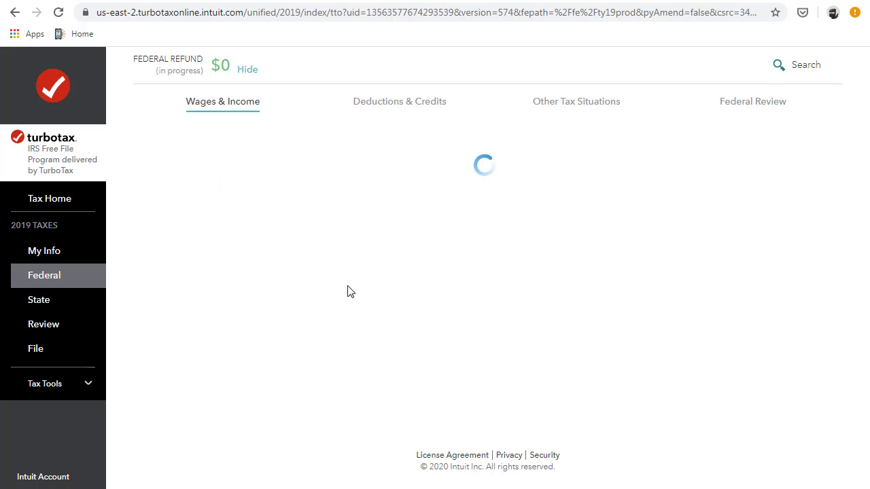
- Move past the remaining income sections to Federal Review and confirm the Social Security number and birth date
scroll(437, 330, down, 6)
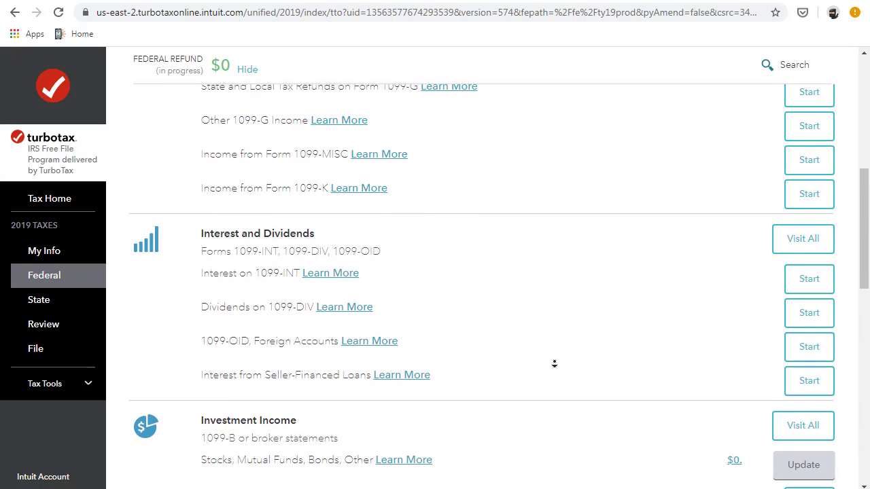
scroll(700, 286, up, 3)
scroll(703, 288, down, 6)
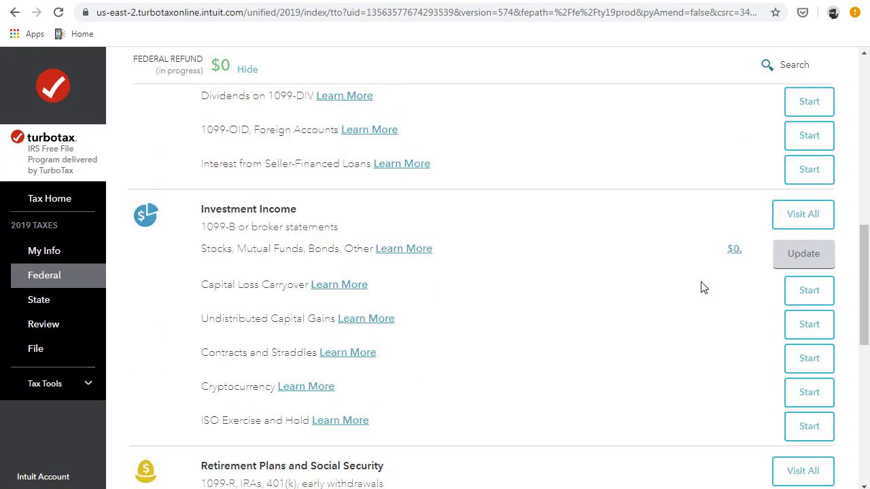
scroll(703, 287, down, 10)
click(746, 391)
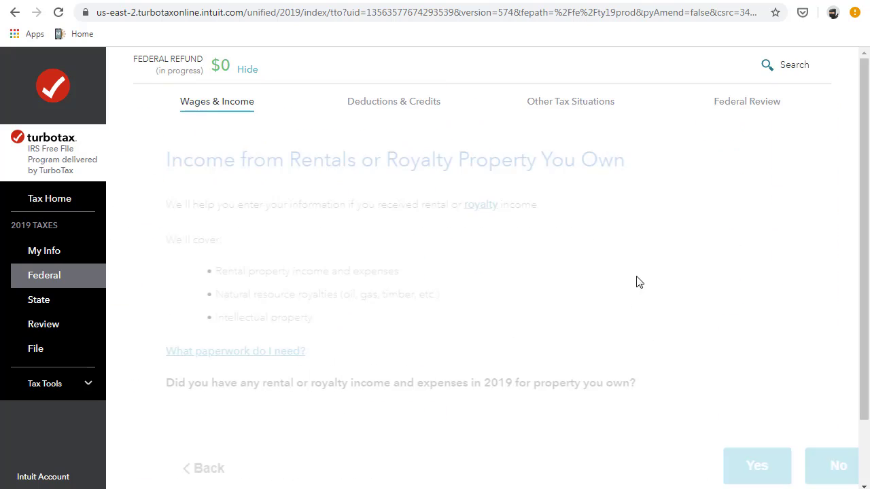
click(739, 109)
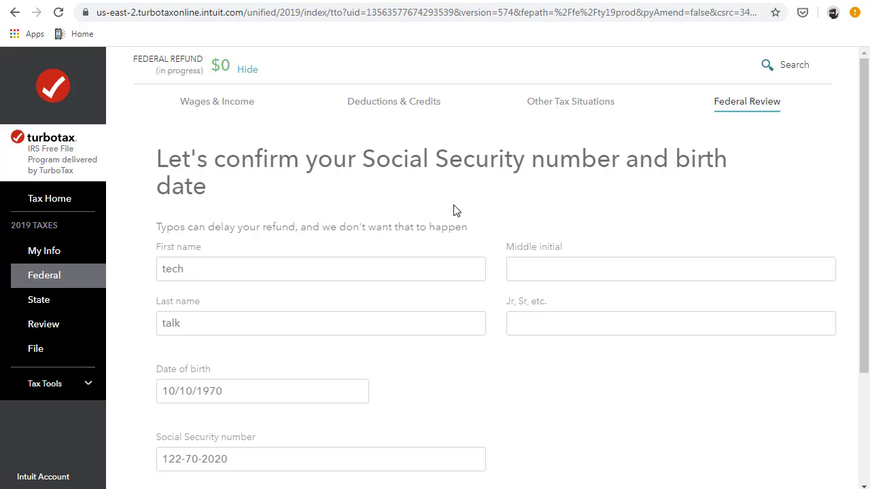
scroll(503, 310, down, 3)
click(778, 403)
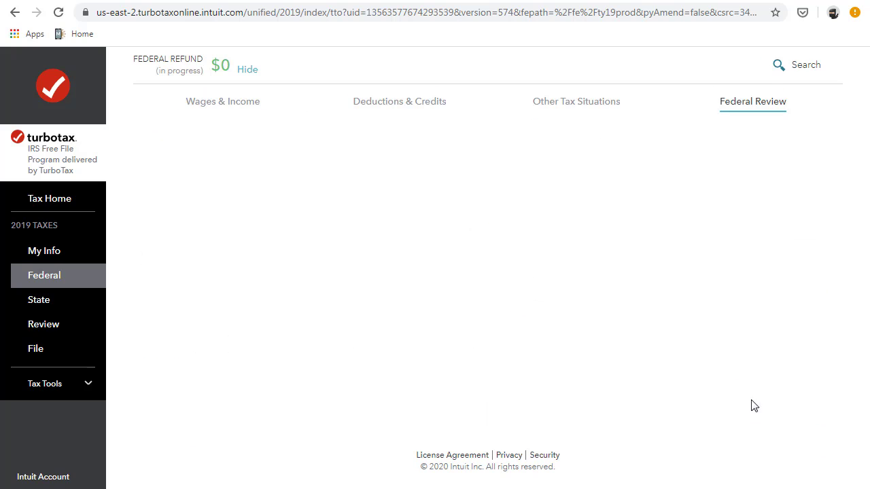
- Run the federal return check, which finds no refund, and continue on to state taxes
scroll(491, 316, down, 3)
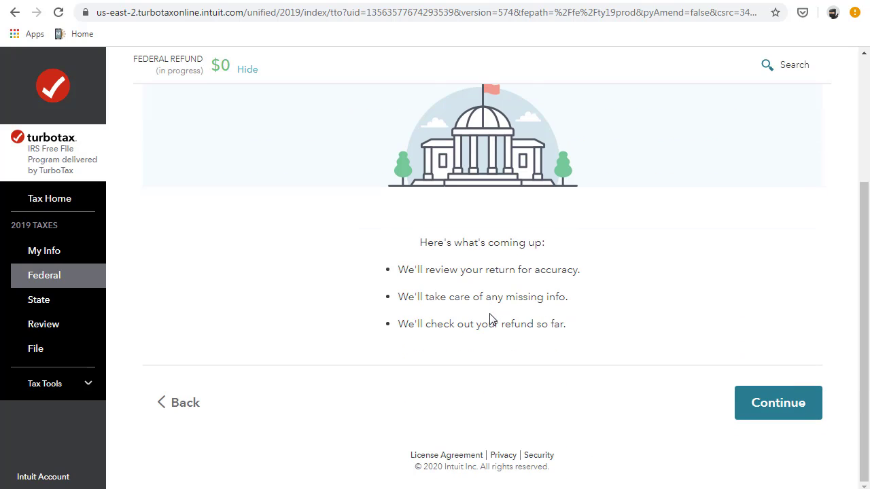
click(775, 401)
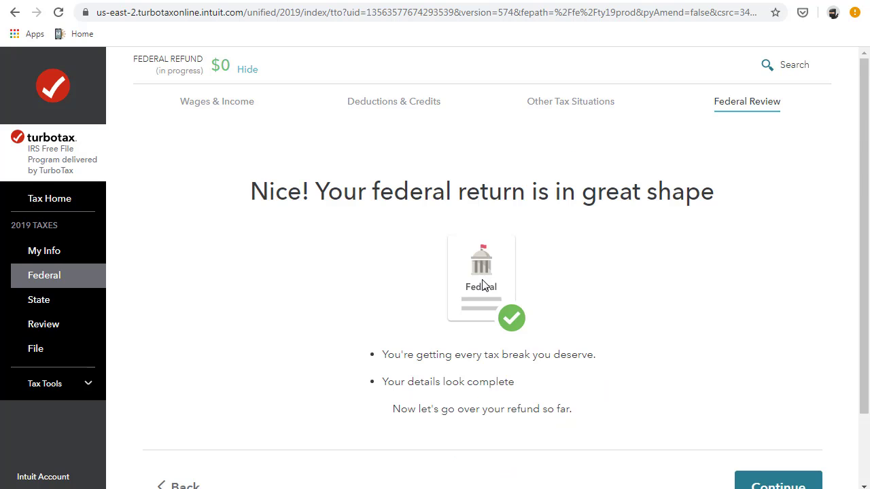
scroll(707, 397, down, 3)
click(792, 402)
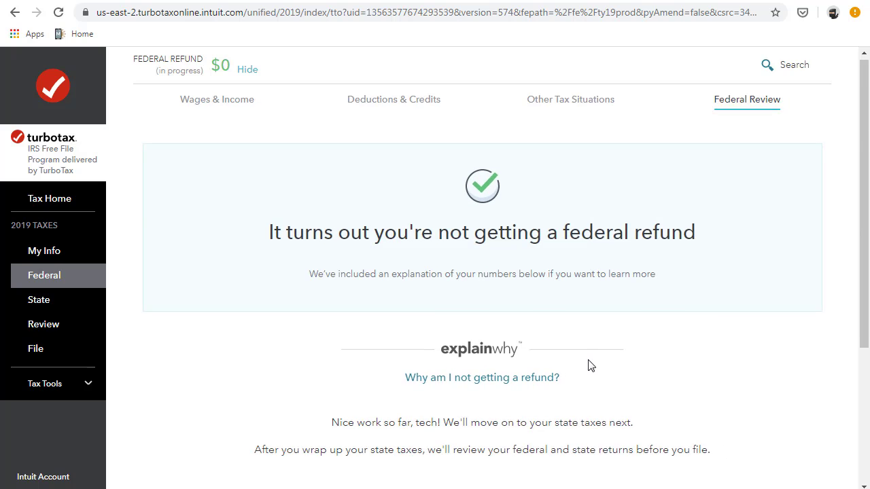
scroll(589, 367, down, 3)
click(789, 421)
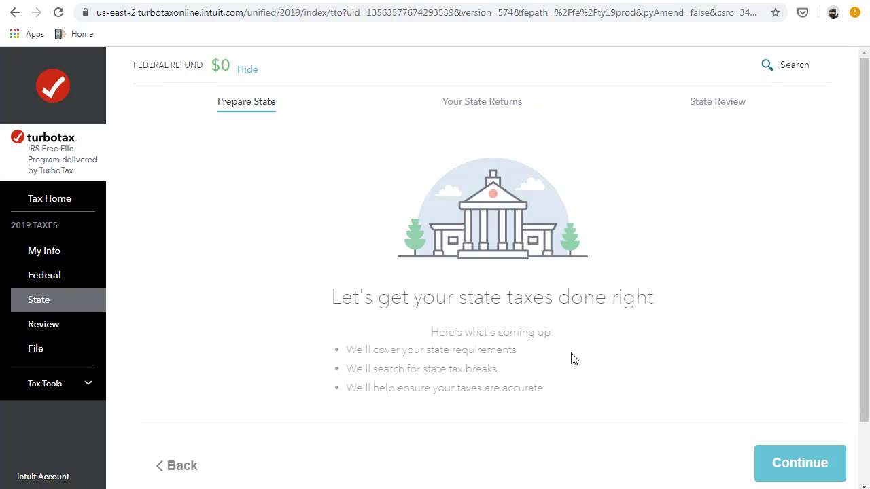
- Skip preparing the Florida state return
scroll(571, 360, down, 1)
click(799, 391)
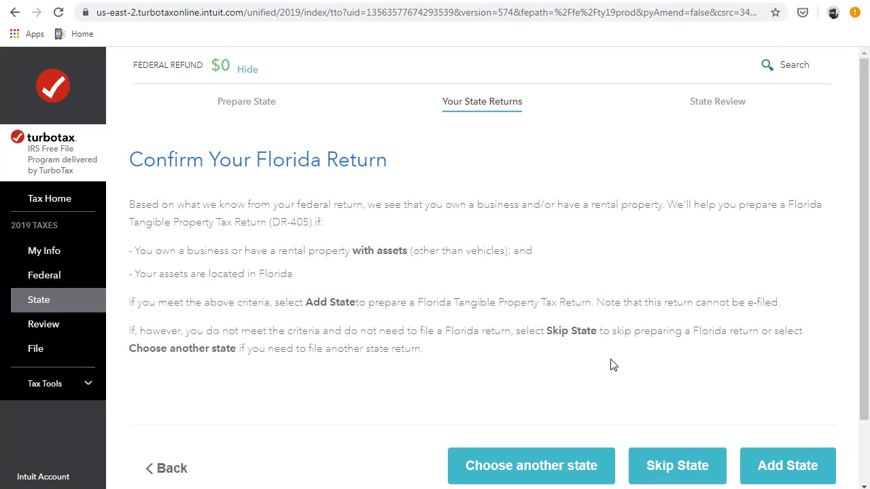
click(704, 469)
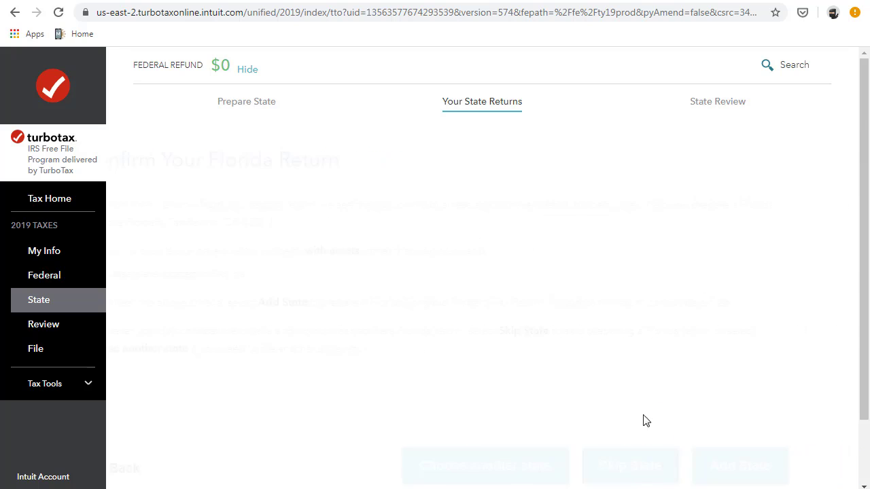
- Run the full Check my info review and pass the final numbers showing a $0 federal refund
scroll(582, 389, down, 2)
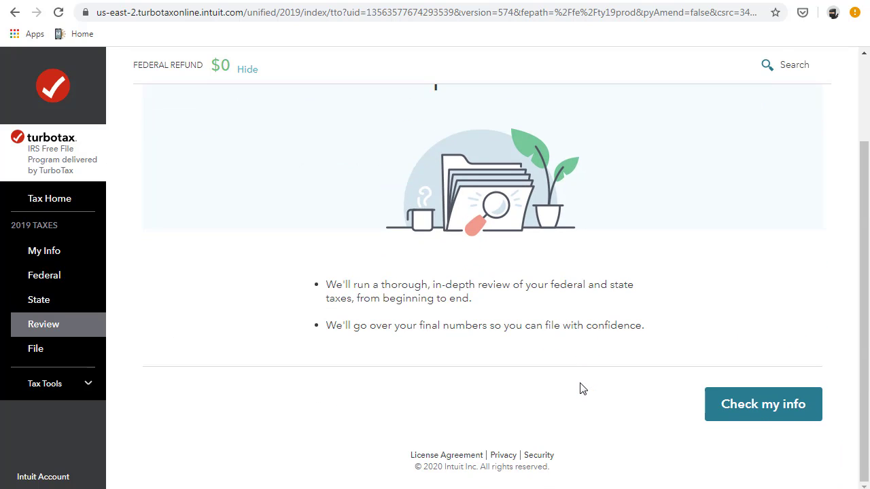
click(781, 421)
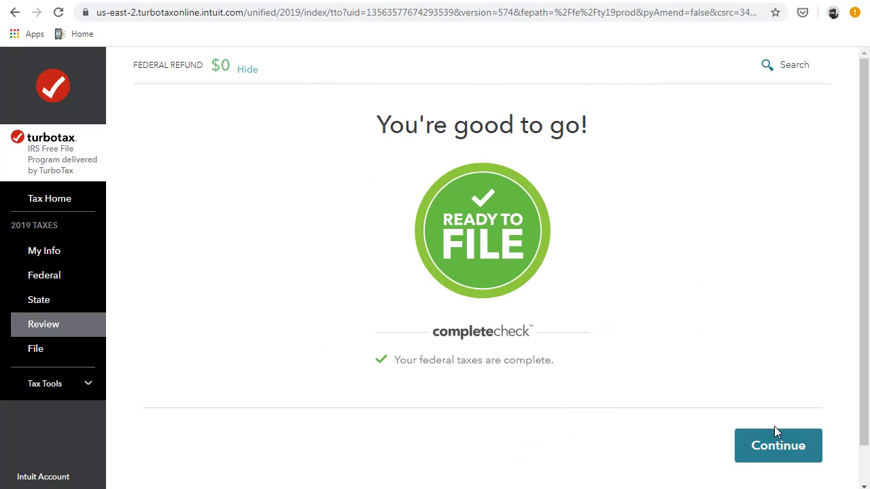
click(777, 445)
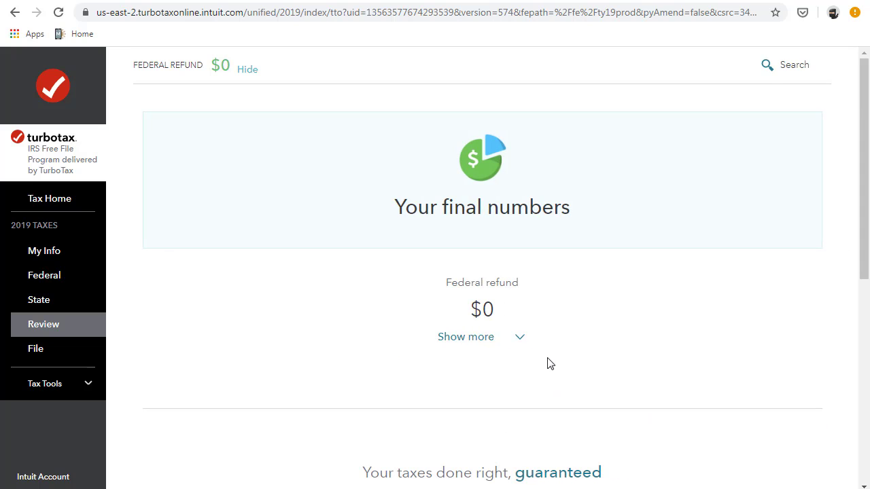
scroll(565, 382, down, 6)
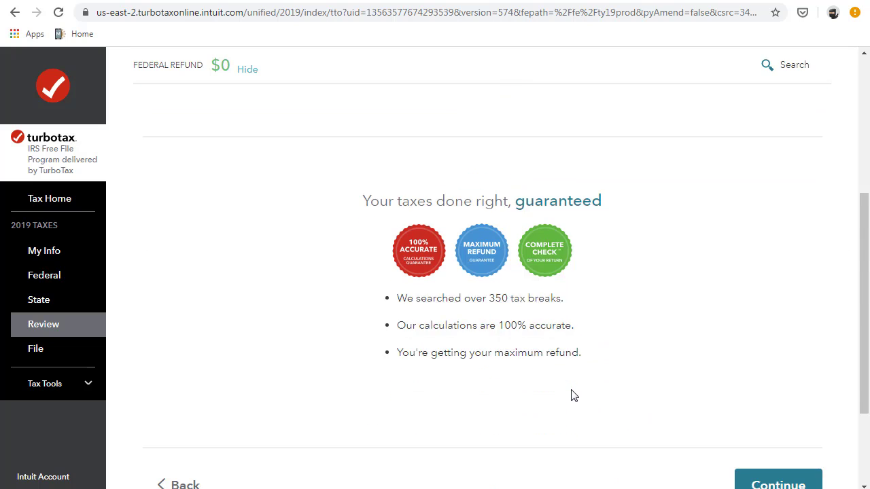
click(755, 358)
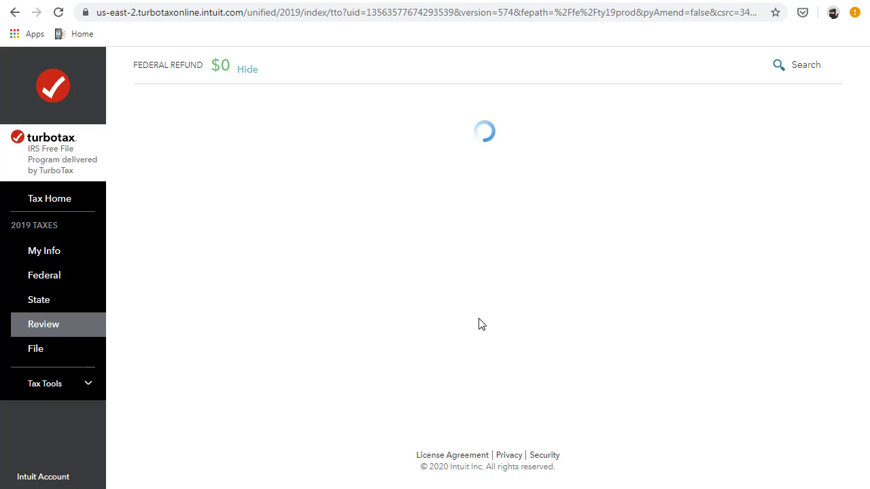
scroll(565, 350, down, 6)
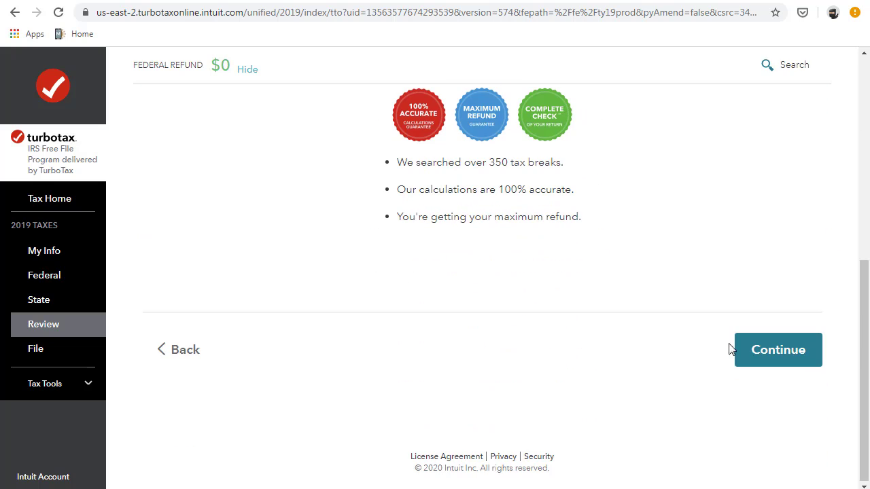
click(736, 348)
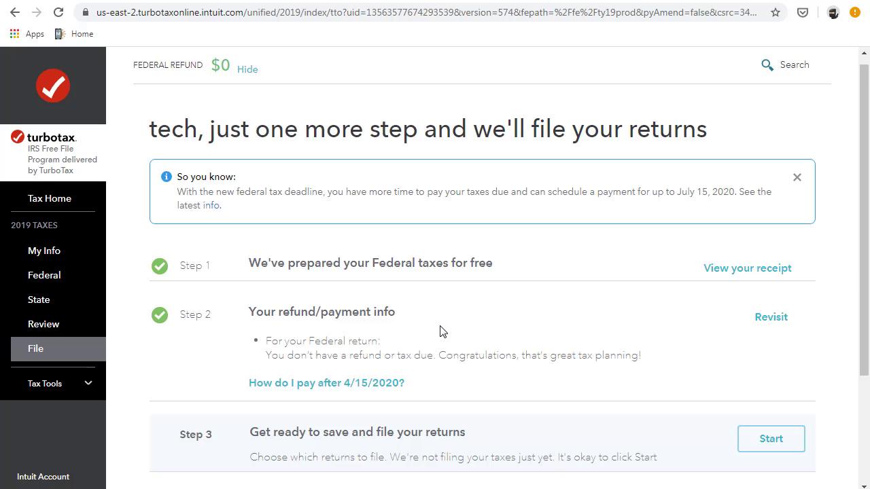
- Choose to e-file the return and answer that no tax return was filed last year
scroll(440, 332, down, 3)
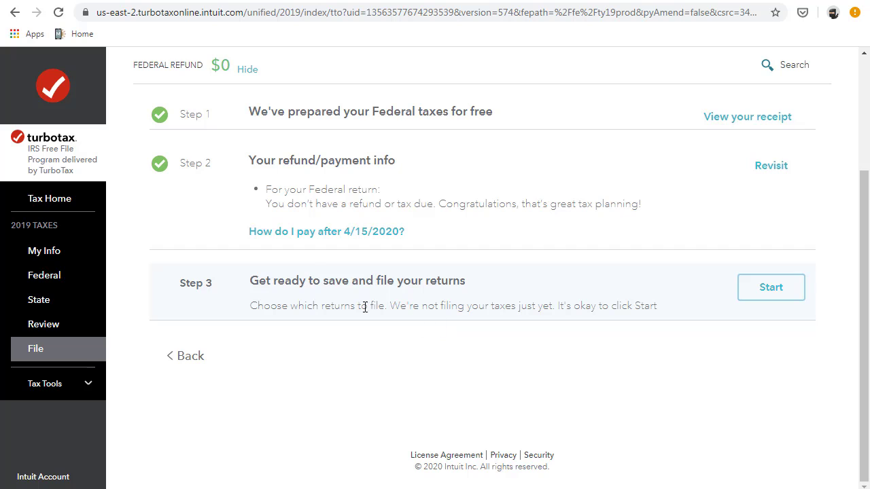
click(762, 298)
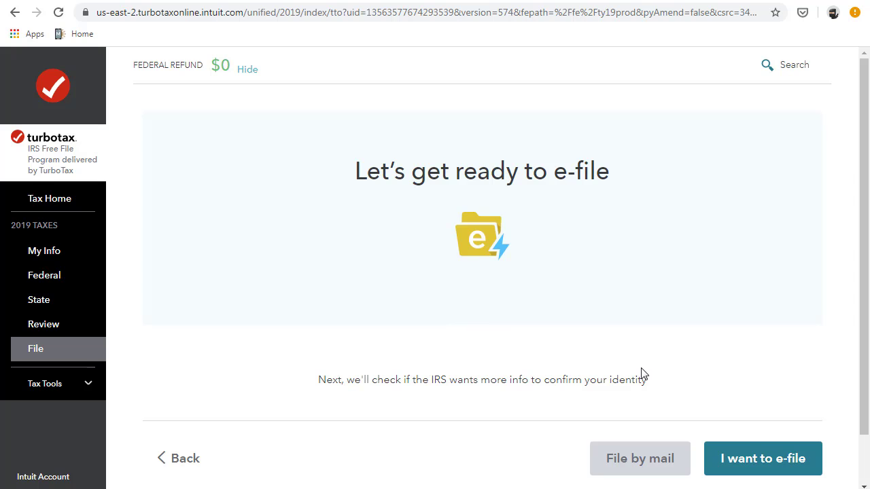
scroll(765, 445, down, 1)
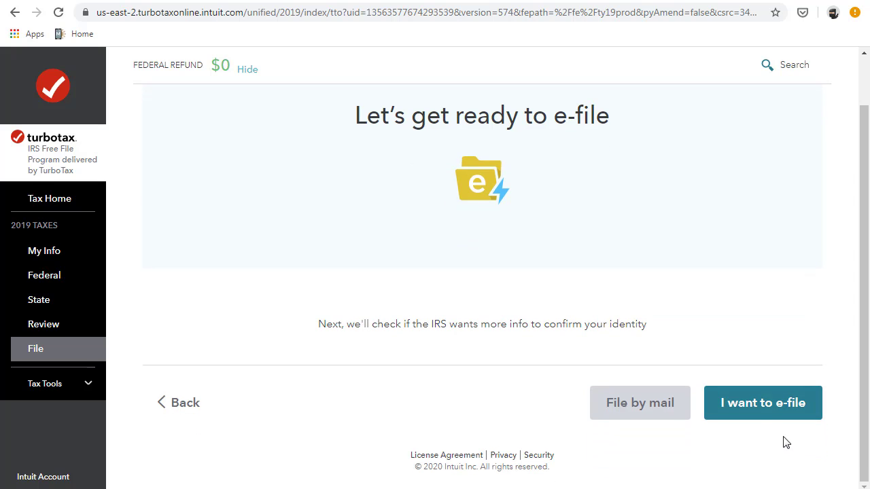
click(762, 410)
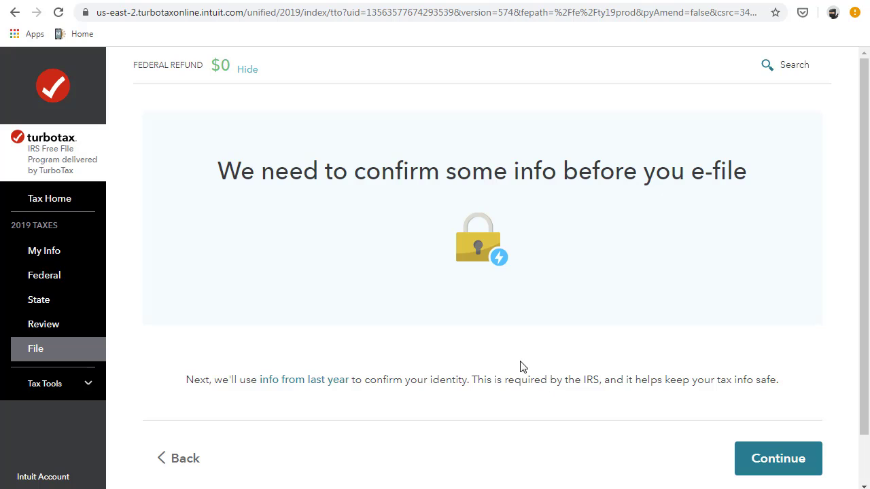
click(806, 463)
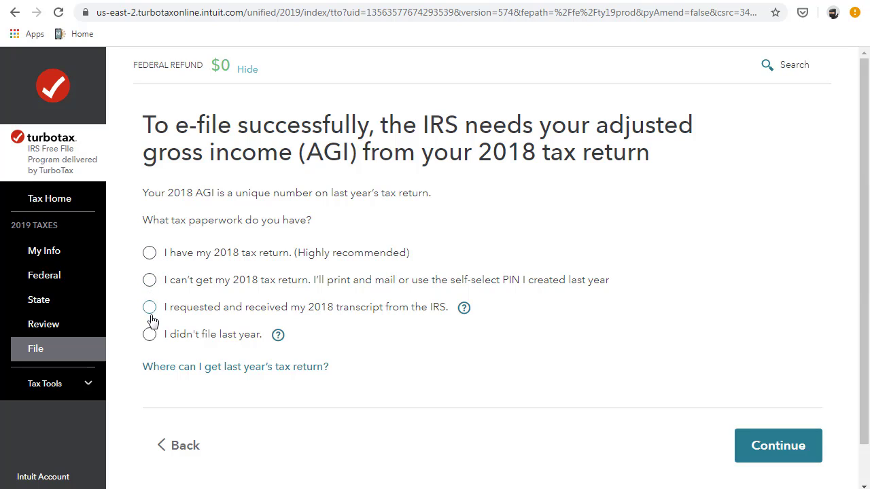
click(149, 336)
click(778, 448)
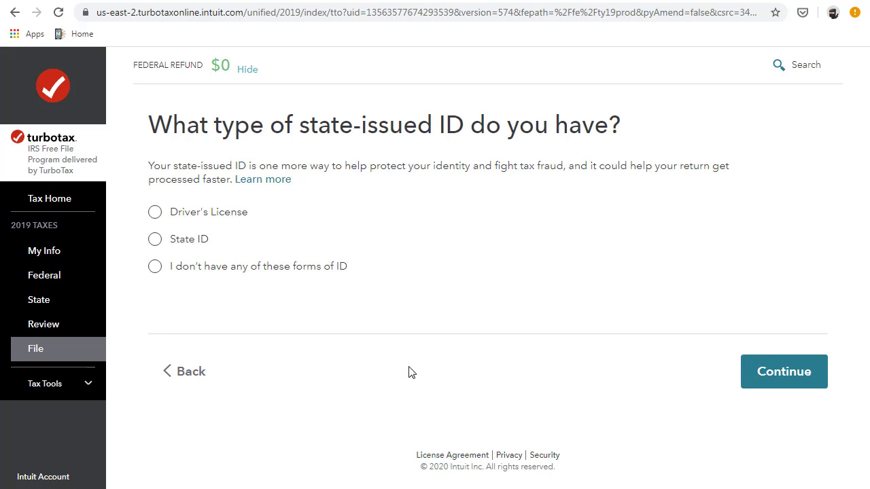
- Select Driver's License as the ID, set Florida as issuing state, leave the number blank, and skip
click(161, 218)
click(155, 240)
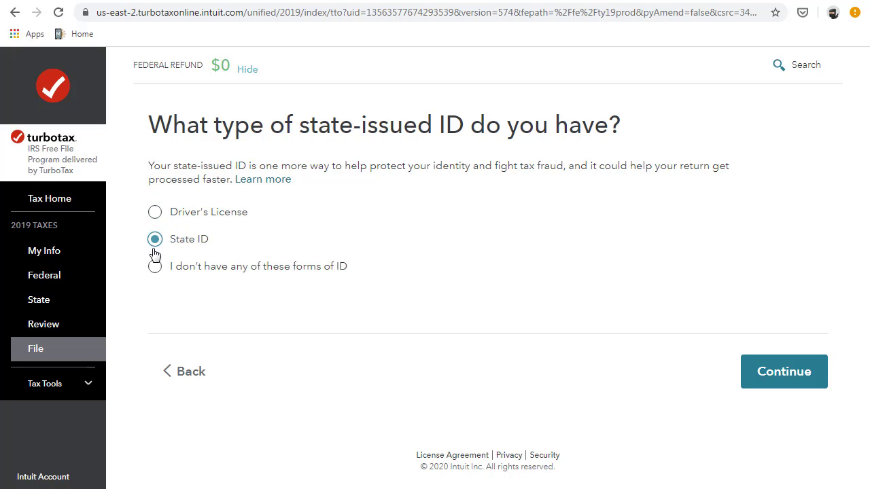
click(156, 213)
click(794, 371)
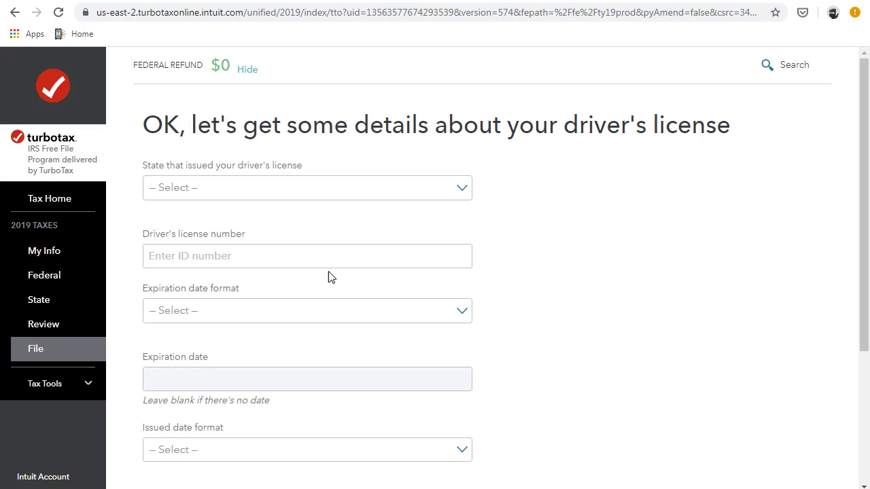
click(338, 263)
click(374, 196)
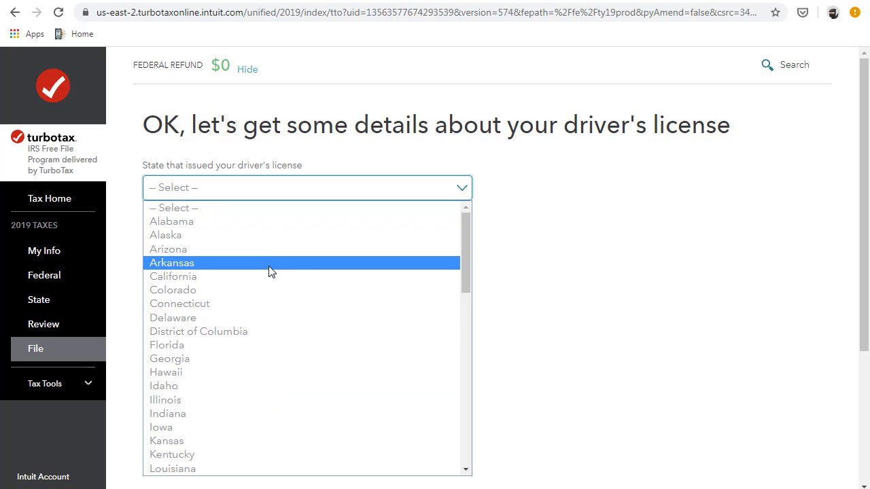
click(238, 346)
click(193, 256)
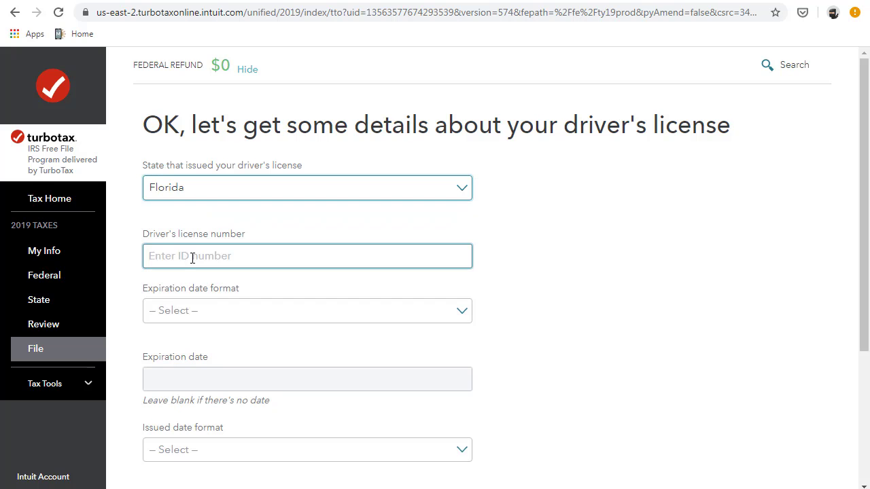
key(Tab)
scroll(613, 332, down, 3)
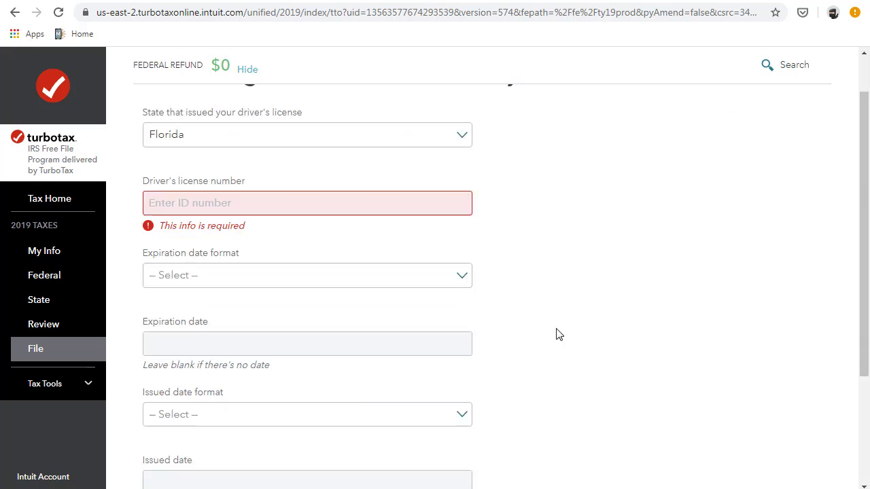
click(676, 404)
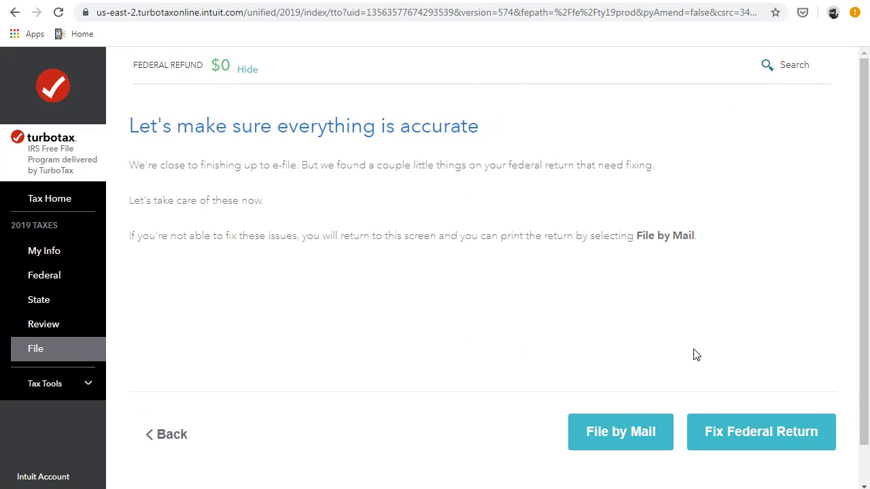
- Start fixing the missing daytime phone issue, then view the My Info personal summary
click(783, 431)
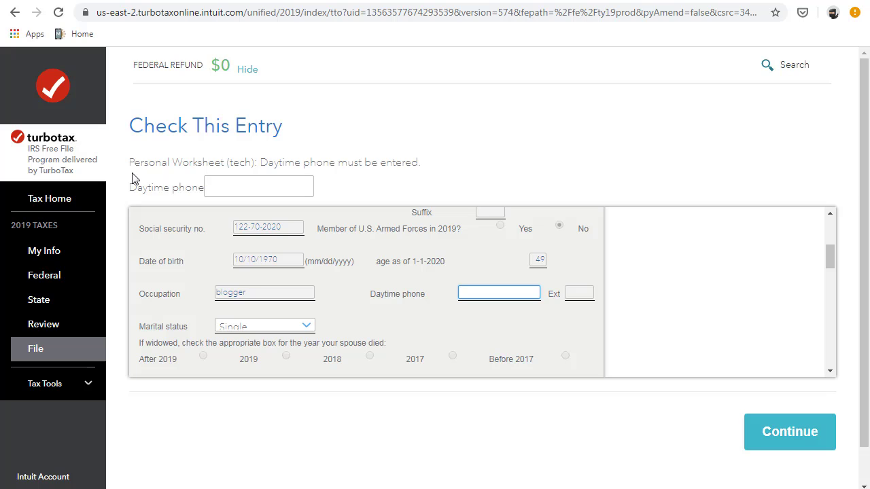
click(53, 253)
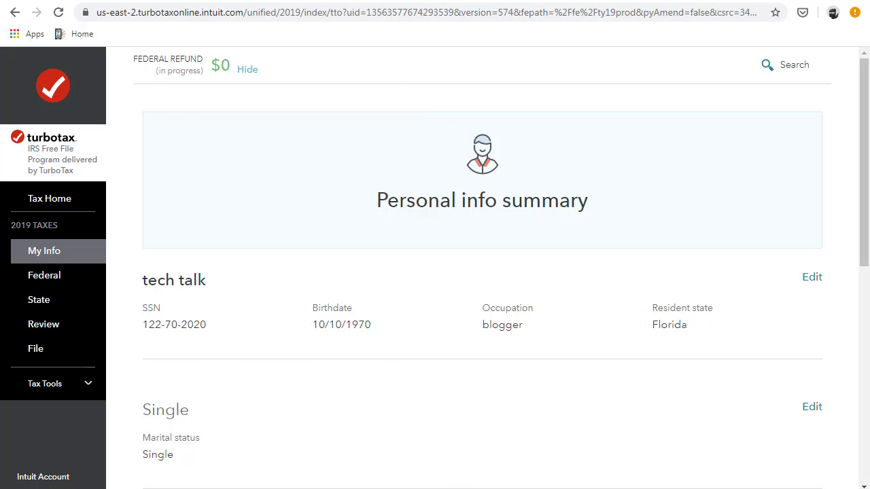
click(272, 2)
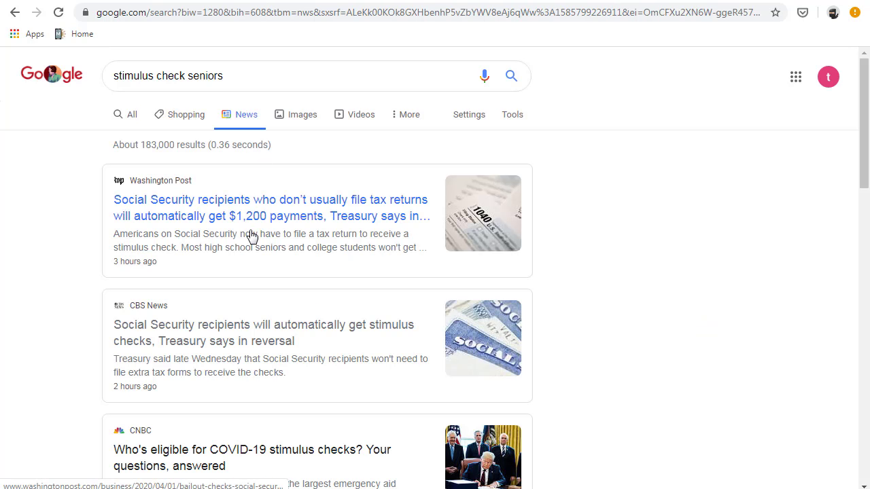
click(184, 1)
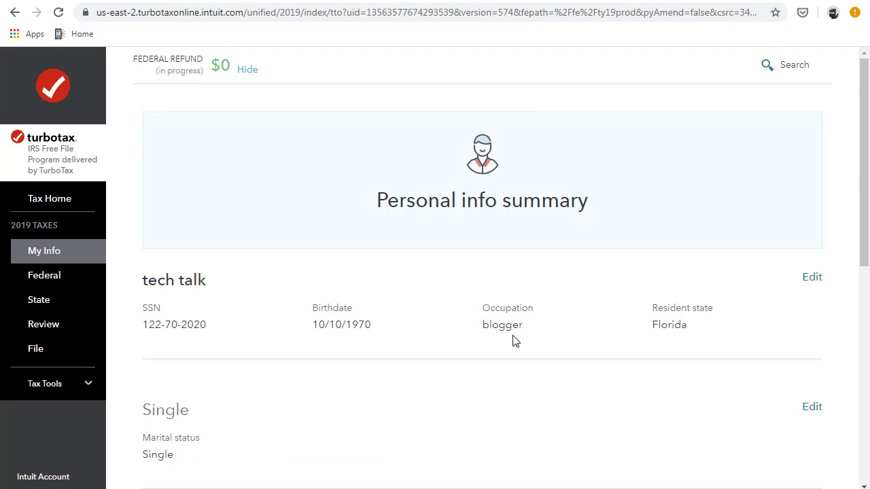
scroll(515, 338, down, 10)
scroll(514, 334, up, 10)
- Read Intuit's verify-your-email message in Gmail, then return to the 'stimulus check seniors' news results
click(428, 1)
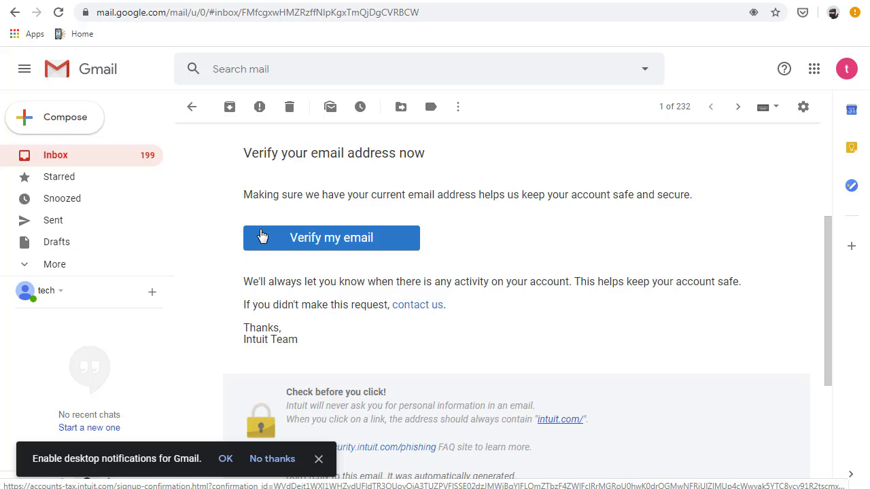
click(550, 3)
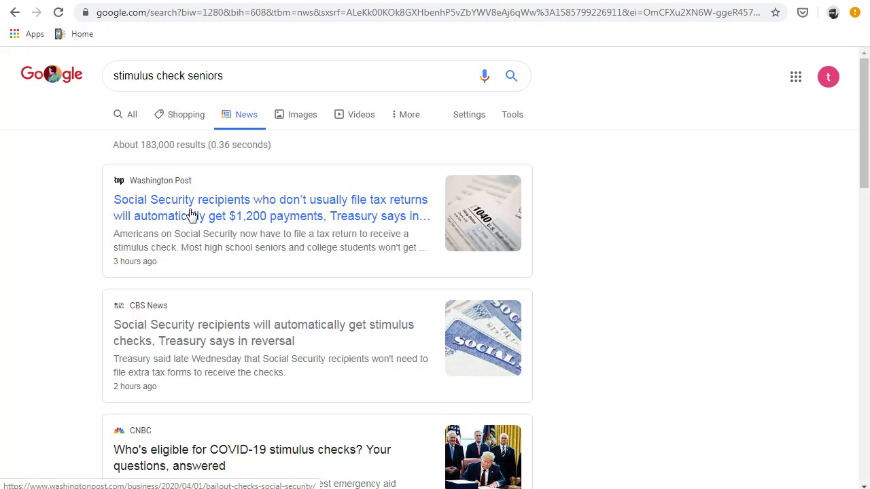
scroll(191, 215, down, 2)
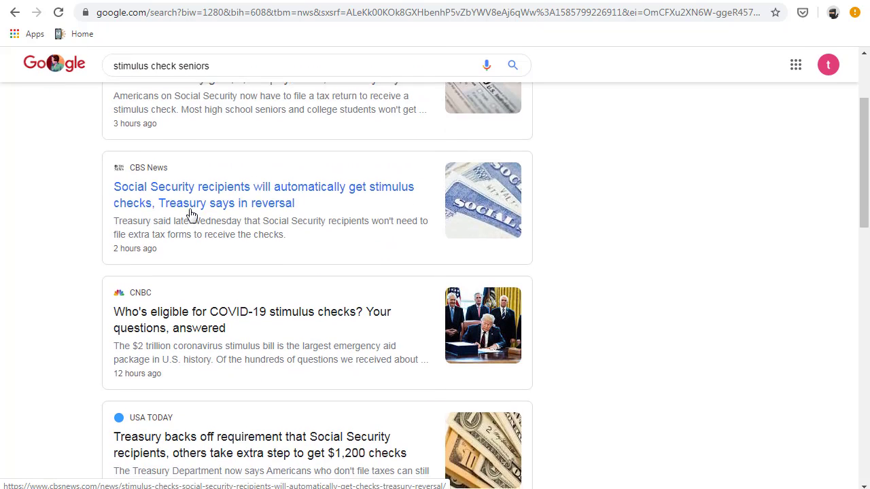
scroll(191, 215, down, 2)
scroll(191, 214, down, 2)
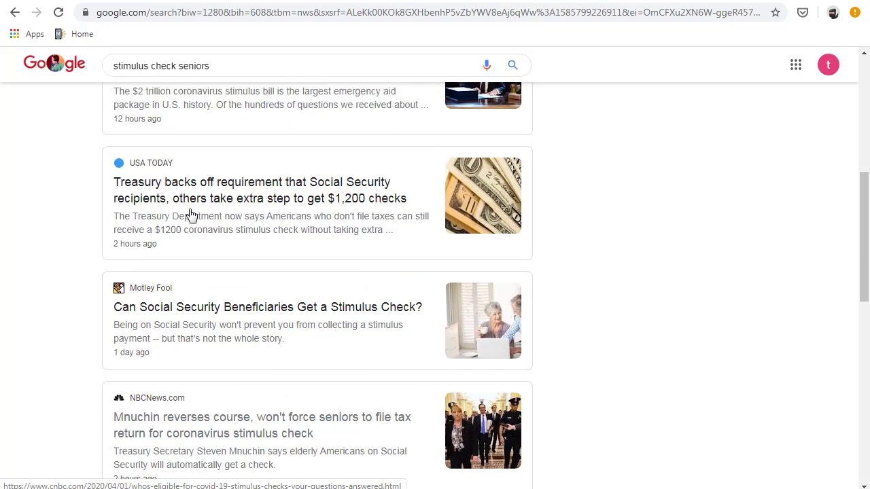
scroll(191, 215, up, 3)
scroll(191, 215, down, 3)
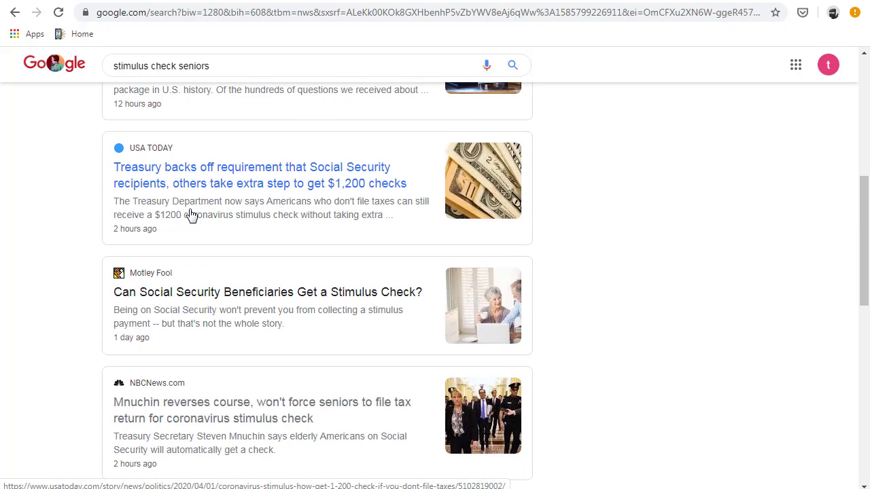
scroll(191, 215, down, 2)
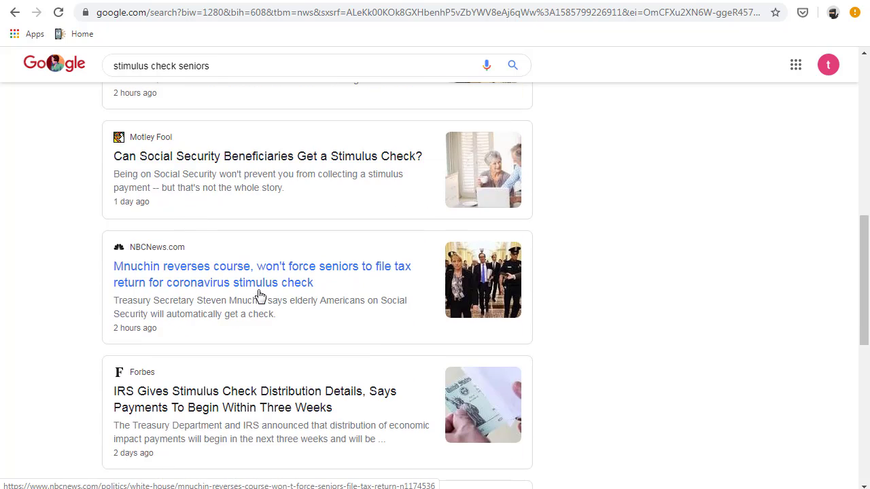
scroll(225, 282, up, 10)
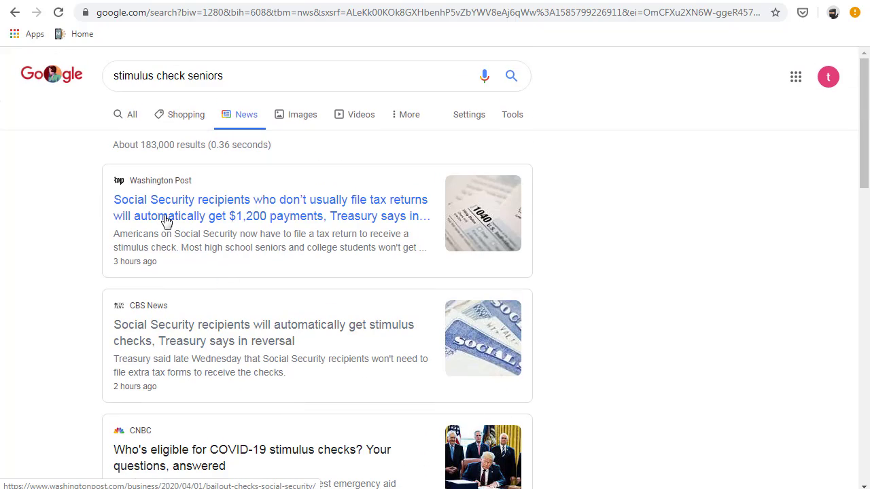
scroll(230, 291, down, 1)
scroll(230, 291, down, 8)
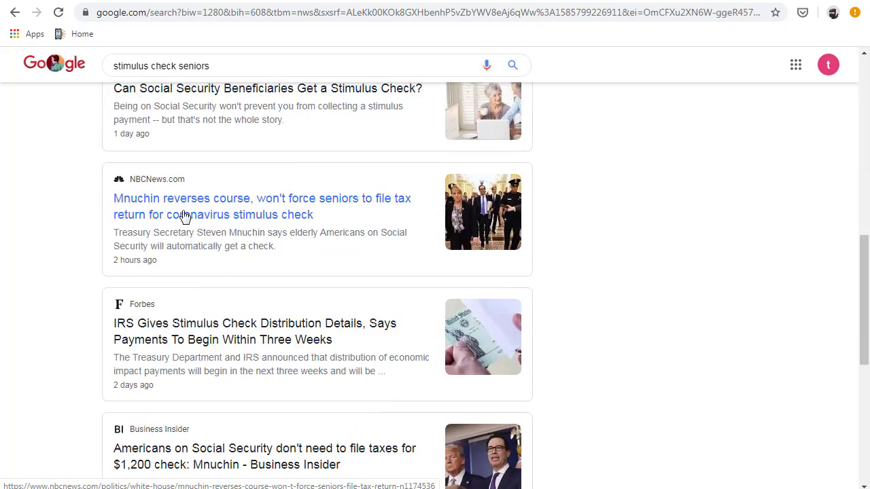
click(289, 215)
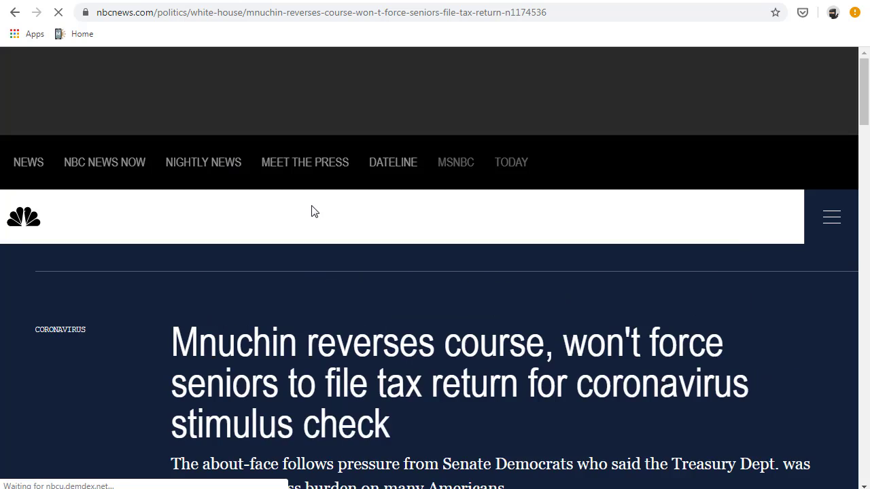
scroll(327, 251, down, 2)
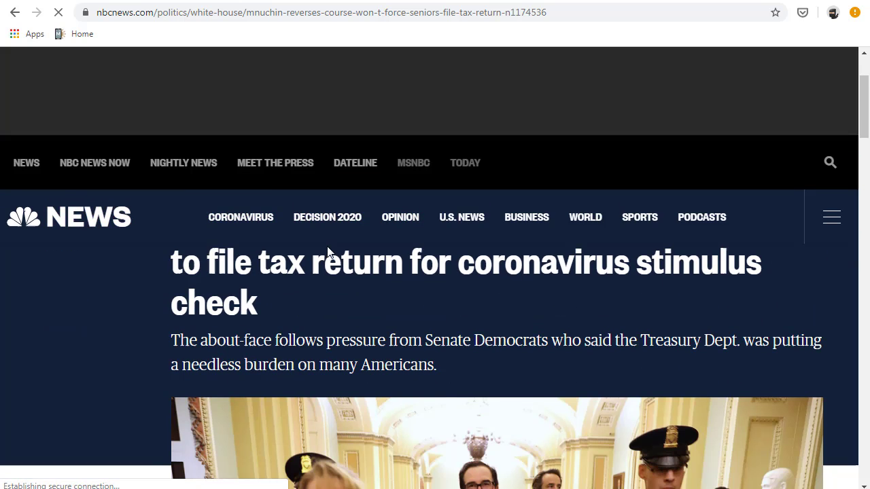
scroll(447, 312, down, 8)
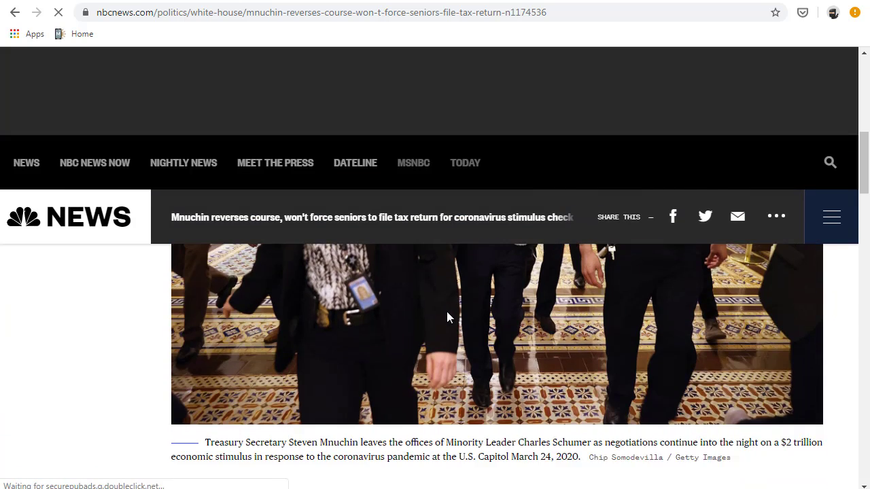
scroll(445, 311, down, 2)
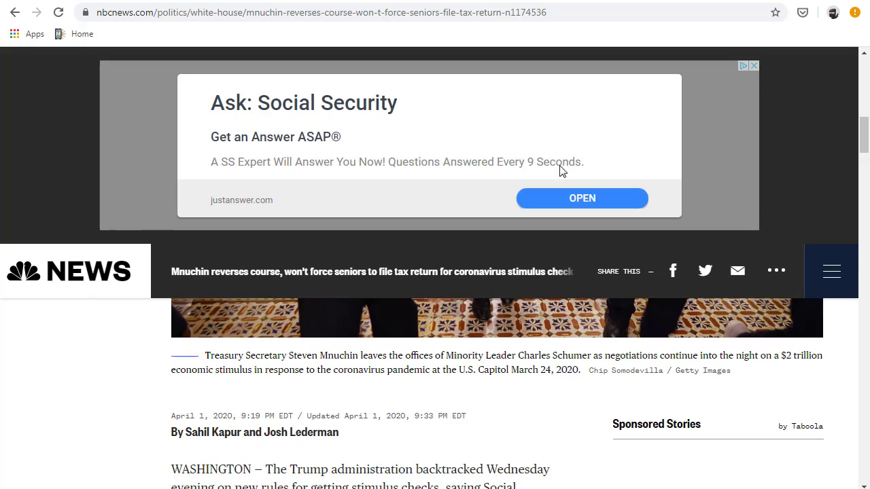
scroll(508, 238, down, 2)
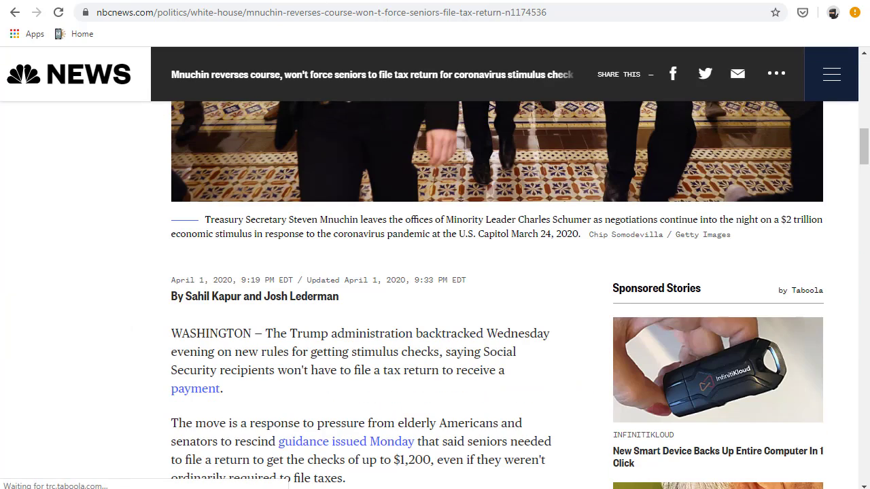
click(15, 13)
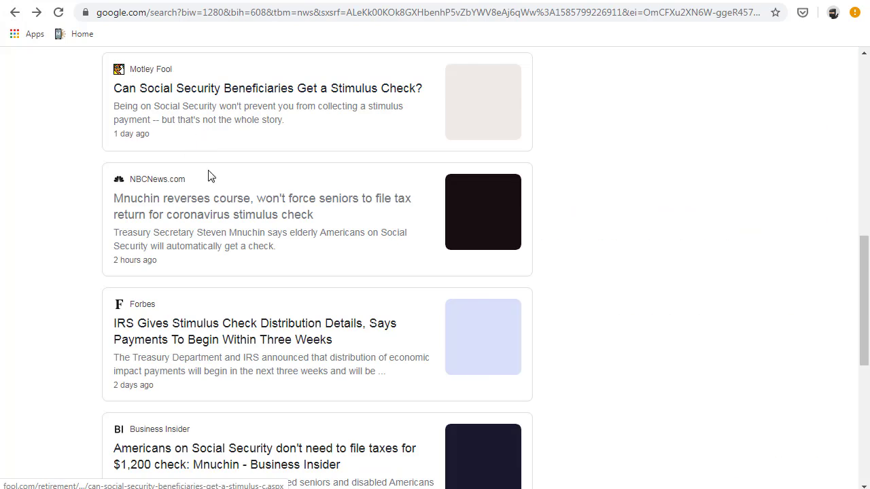
scroll(262, 280, up, 9)
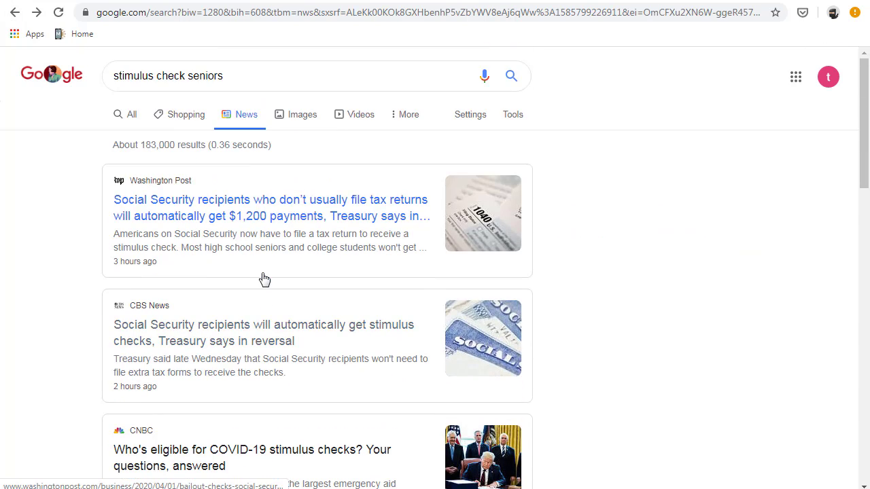